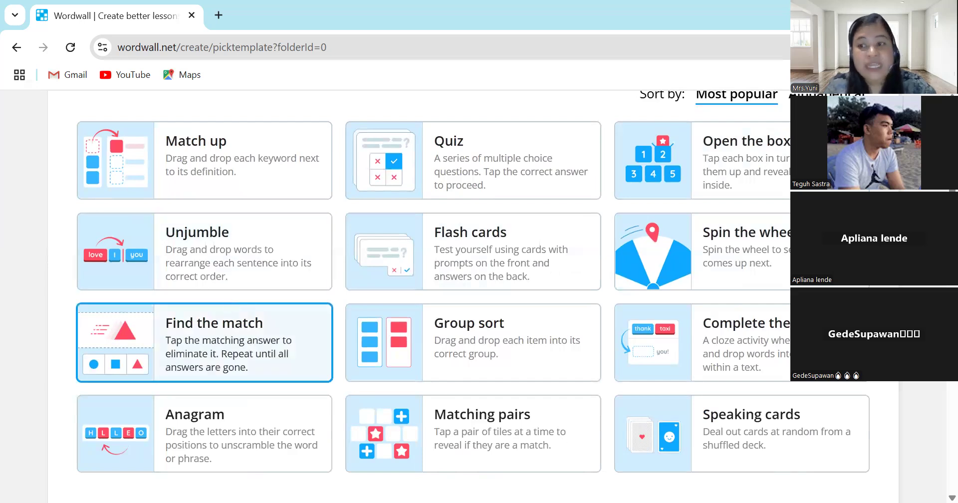
- Look through the available activity templates, comparing the free ones with the Pro templates
scroll(473, 281, "down", 3)
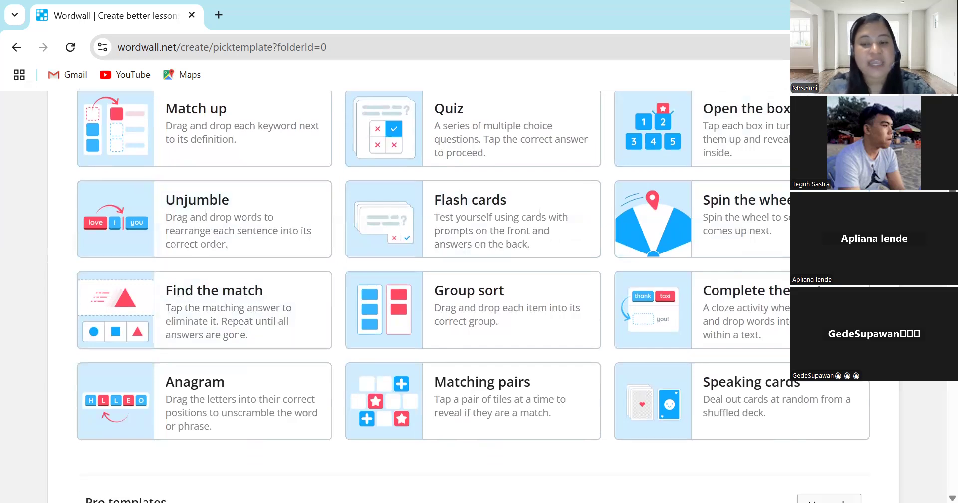
scroll(473, 281, "down", 4)
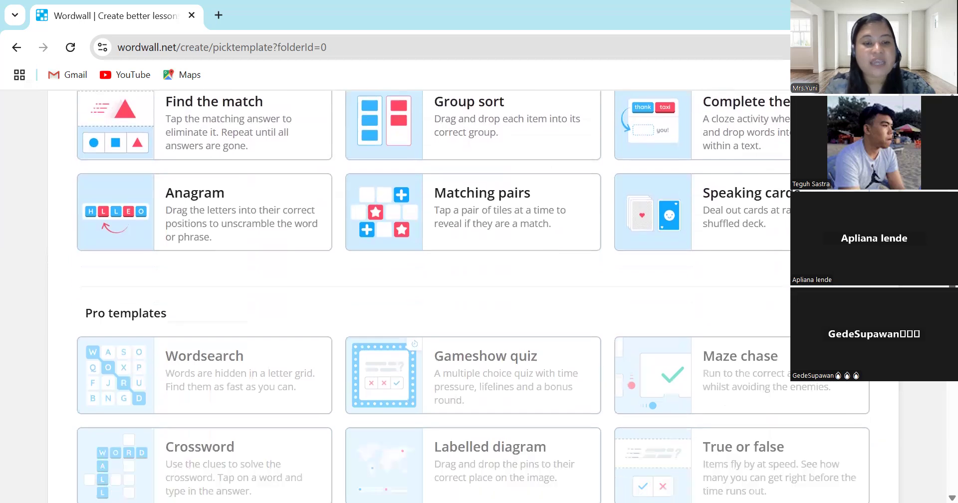
scroll(473, 280, "down", 2)
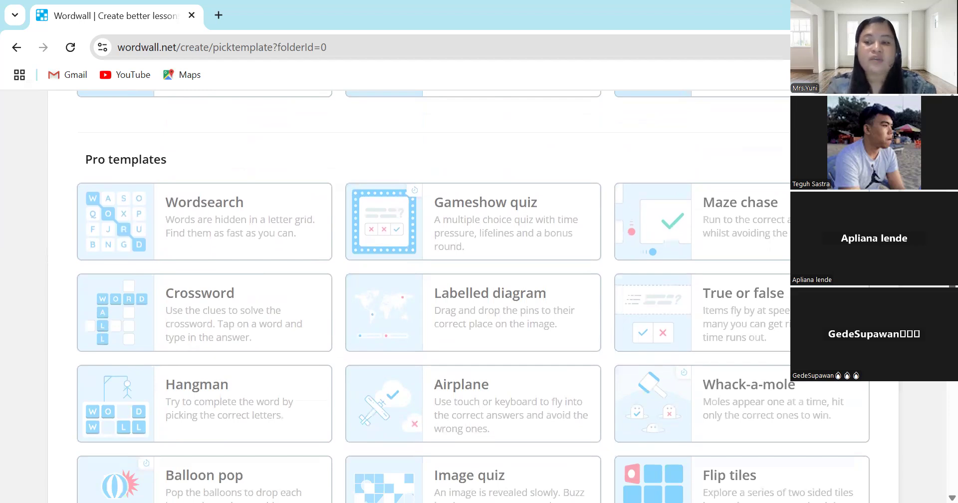
scroll(473, 296, "down", 1)
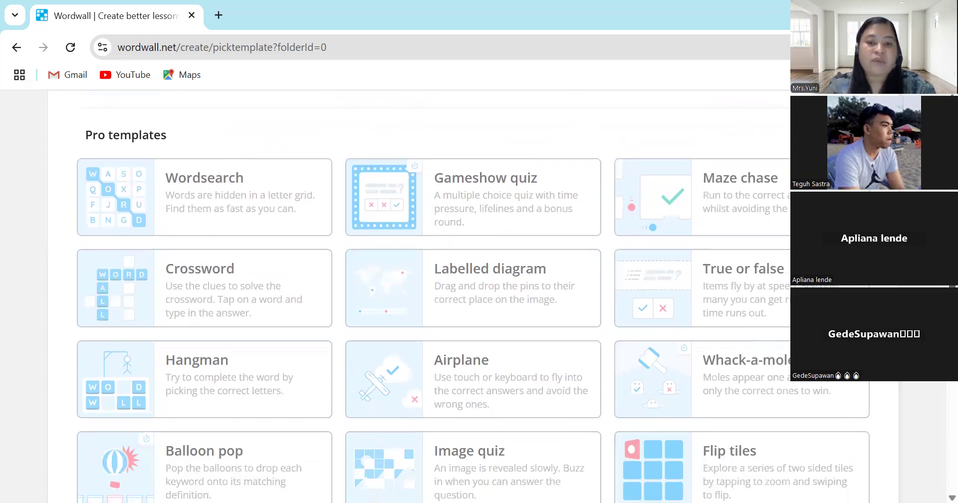
scroll(473, 297, "down", 4)
scroll(935, 399, "down", 7)
scroll(937, 411, "up", 15)
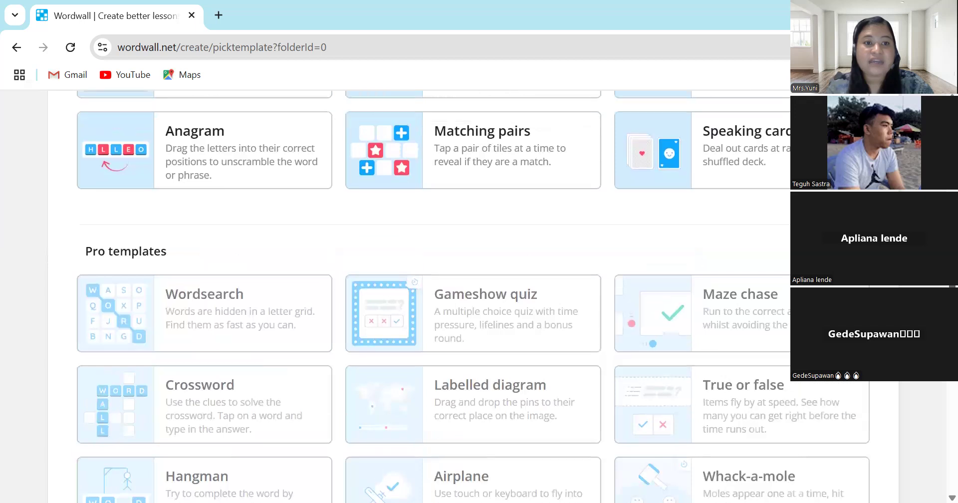
scroll(473, 296, "down", 5)
scroll(473, 296, "up", 2)
scroll(472, 296, "down", 2)
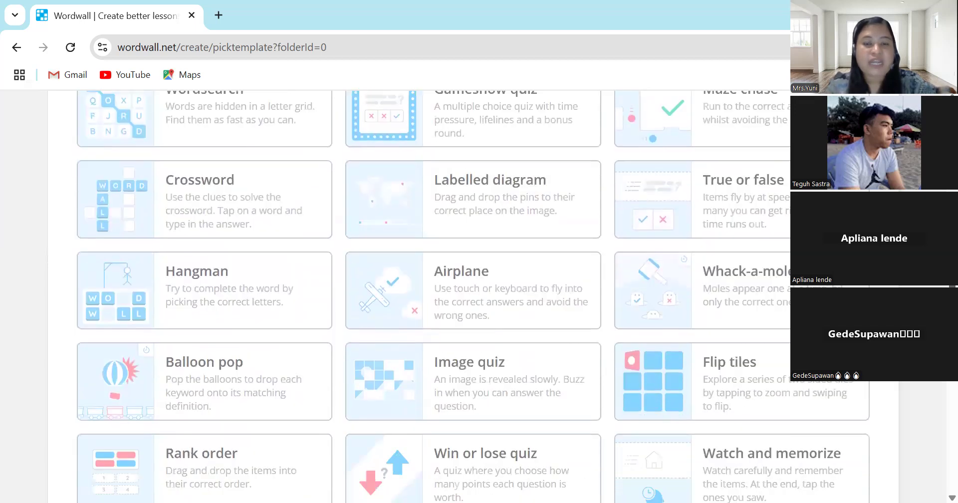
scroll(473, 297, "up", 6)
scroll(473, 296, "down", 4)
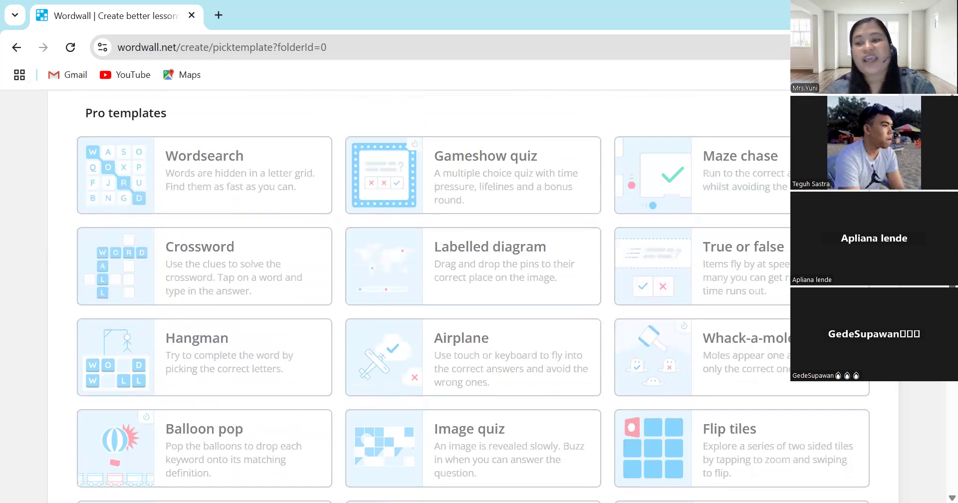
scroll(473, 296, "up", 15)
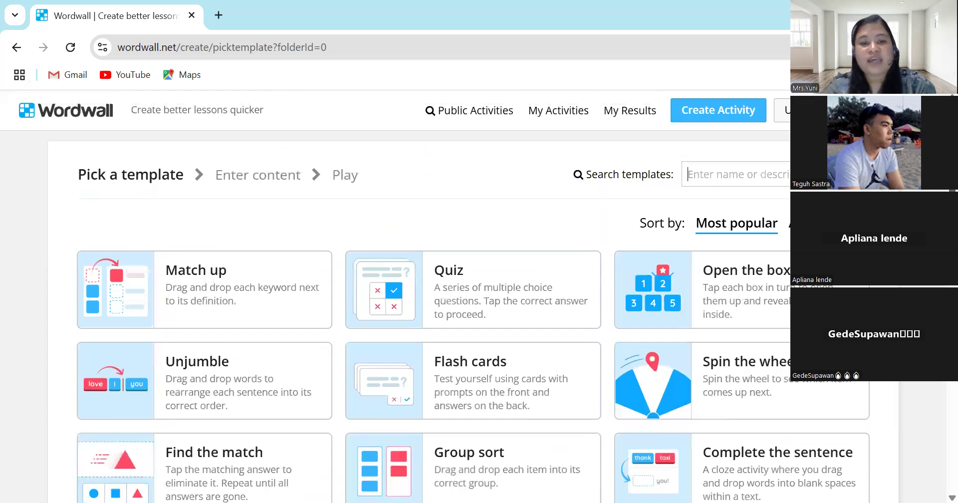
scroll(473, 297, "down", 2)
scroll(473, 297, "up", 1)
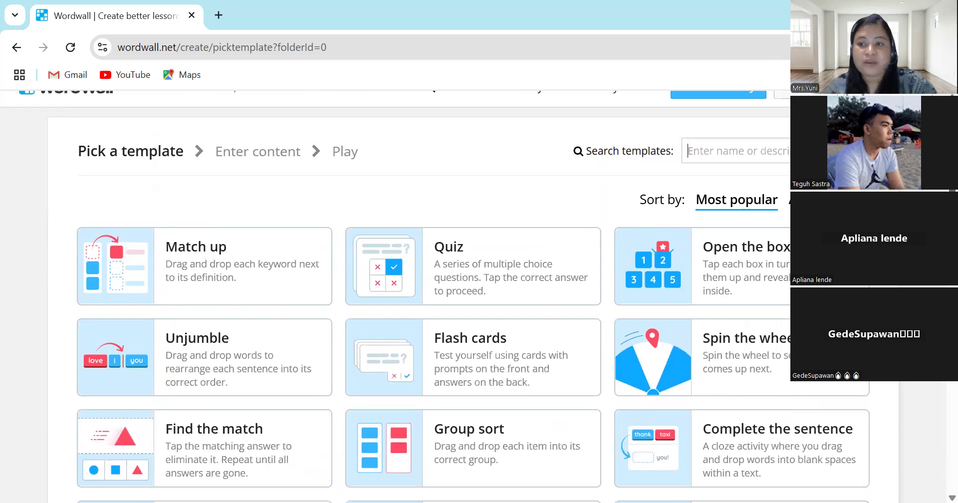
scroll(434, 296, "down", 3)
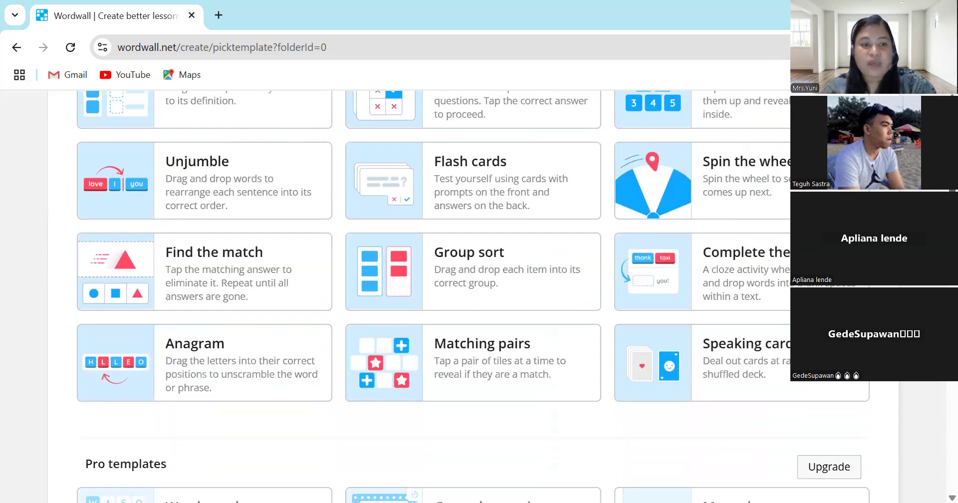
scroll(434, 297, "up", 3)
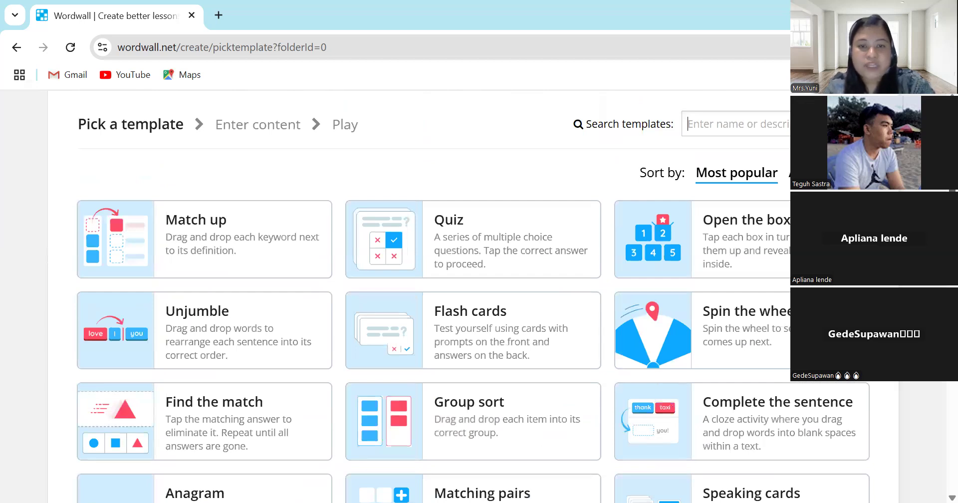
scroll(473, 296, "down", 10)
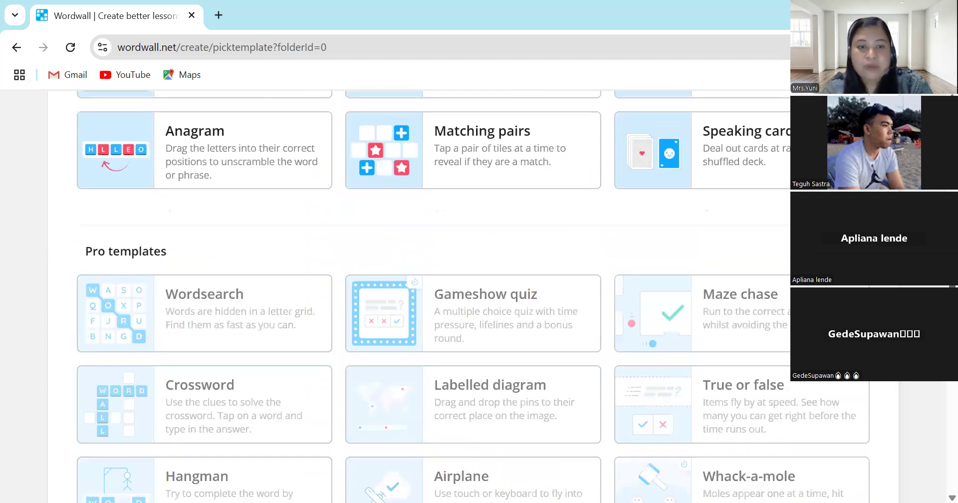
scroll(473, 297, "up", 1)
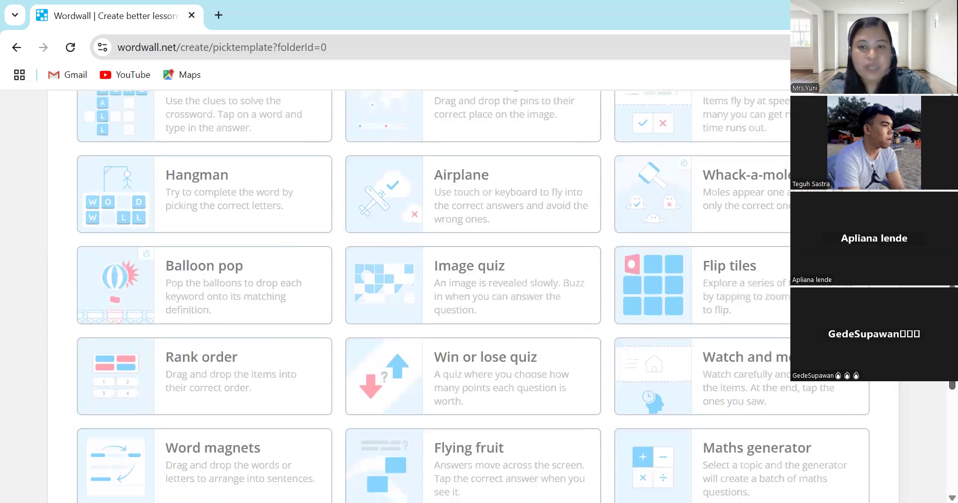
scroll(473, 296, "down", 6)
scroll(473, 297, "up", 5)
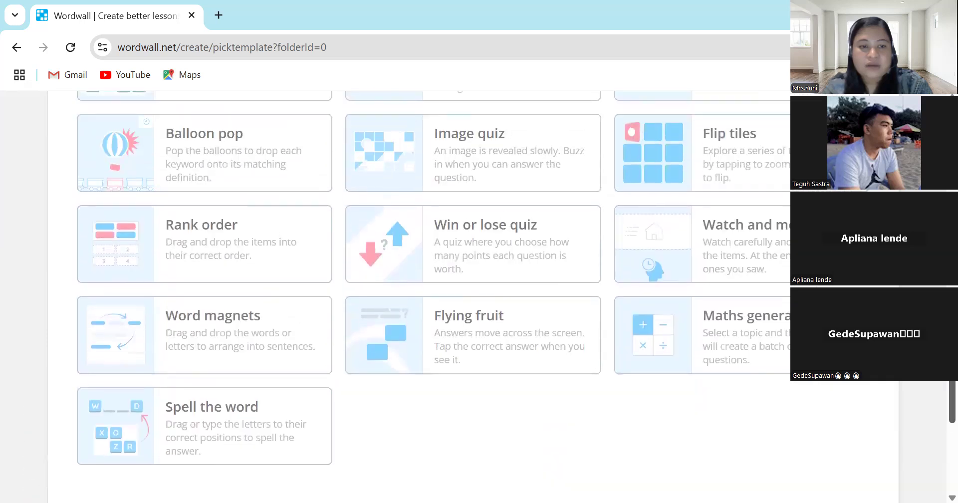
scroll(473, 296, "up", 12)
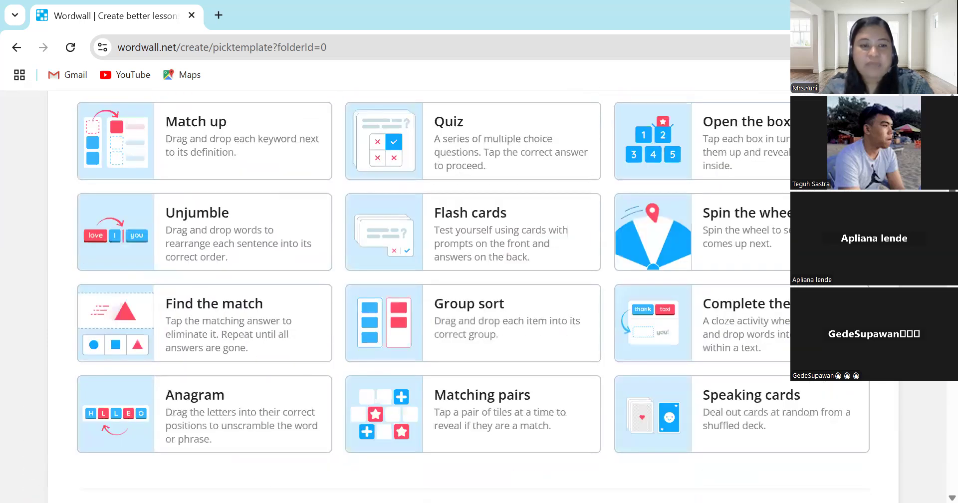
scroll(473, 296, "up", 2)
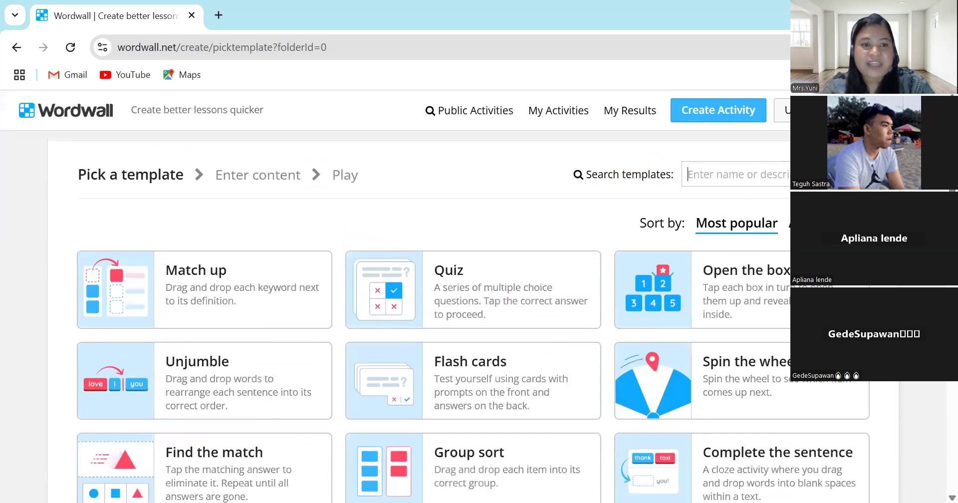
- Start a new activity from the Match up template and title it "Animals Game"
left_click(201, 282)
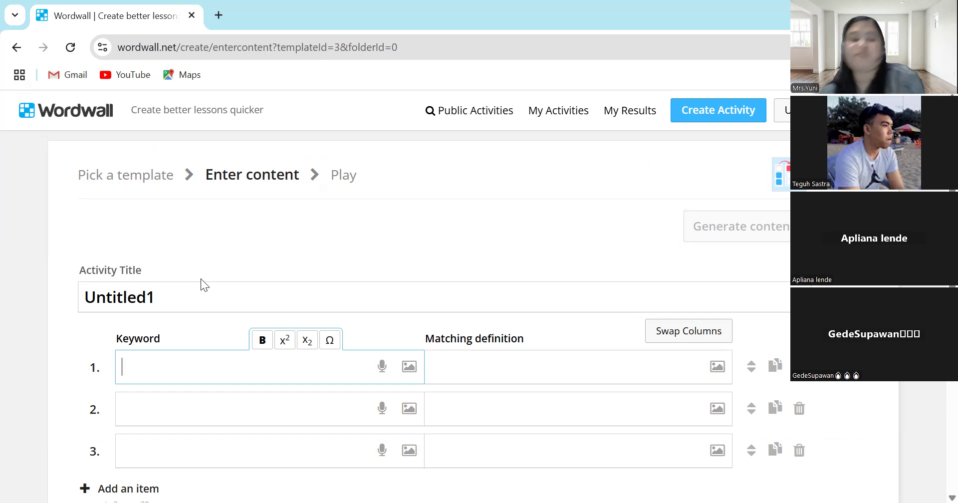
left_click(190, 298)
double_click(190, 298)
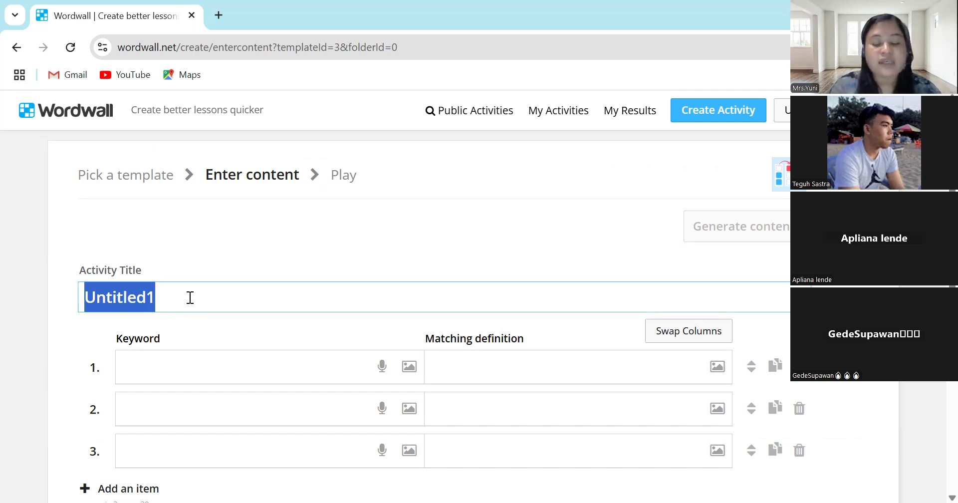
type("Ani")
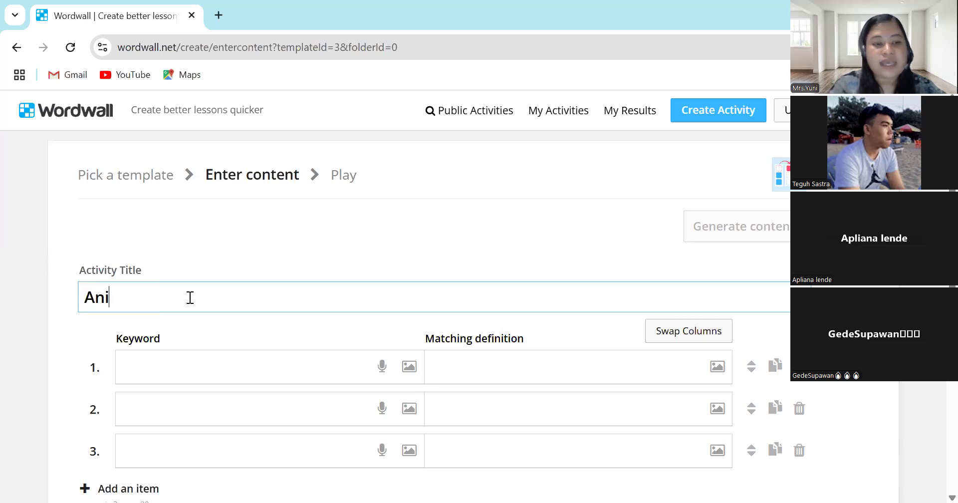
type("mals ")
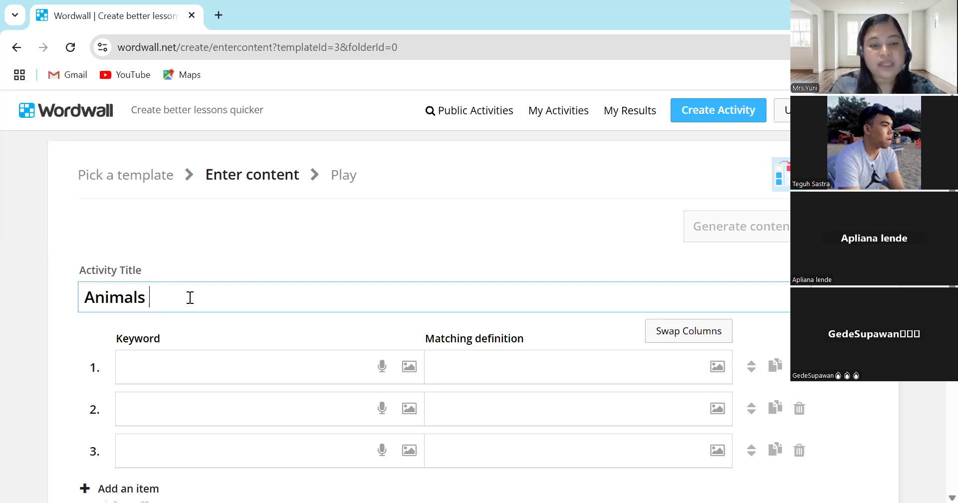
type("Game")
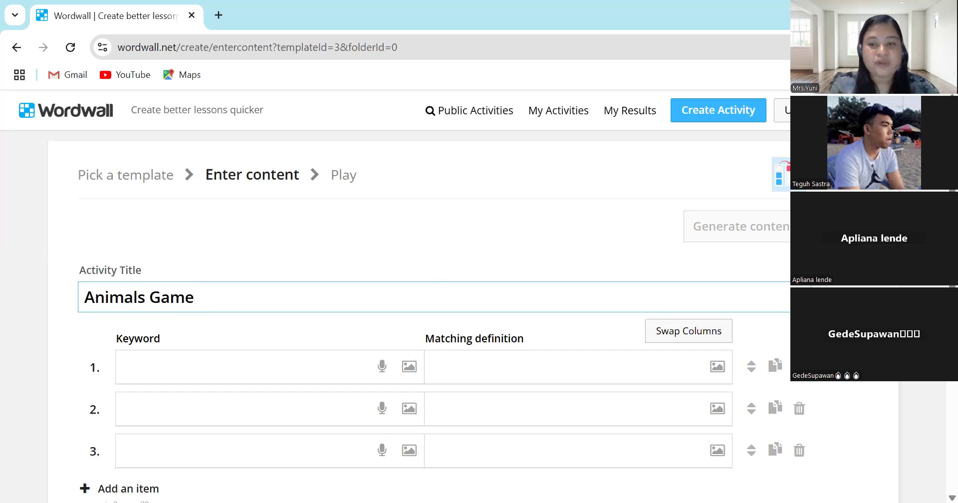
- Search the images for "Dog" and add the 740 × 448 white dog picture as the first item's keyword
scroll(434, 299, "down", 2)
scroll(434, 299, "down", 1)
scroll(434, 299, "up", 1)
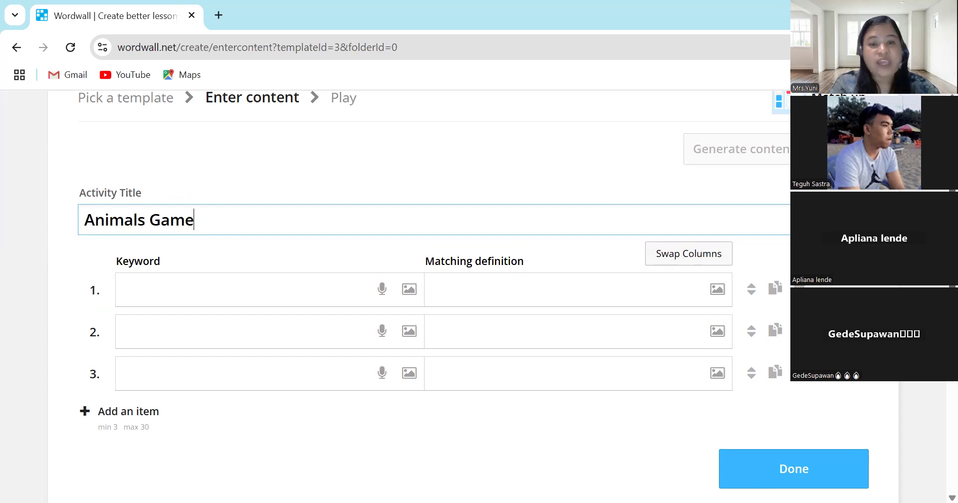
left_click(410, 290)
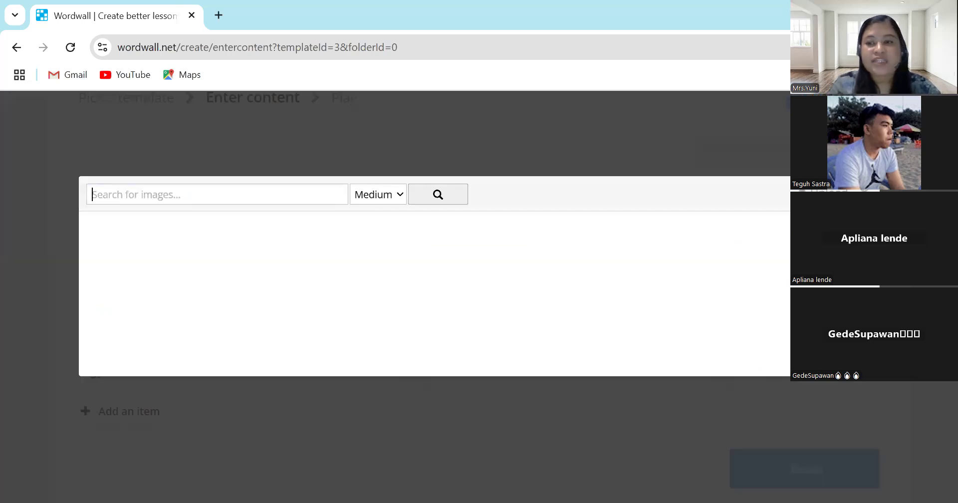
key("Escape")
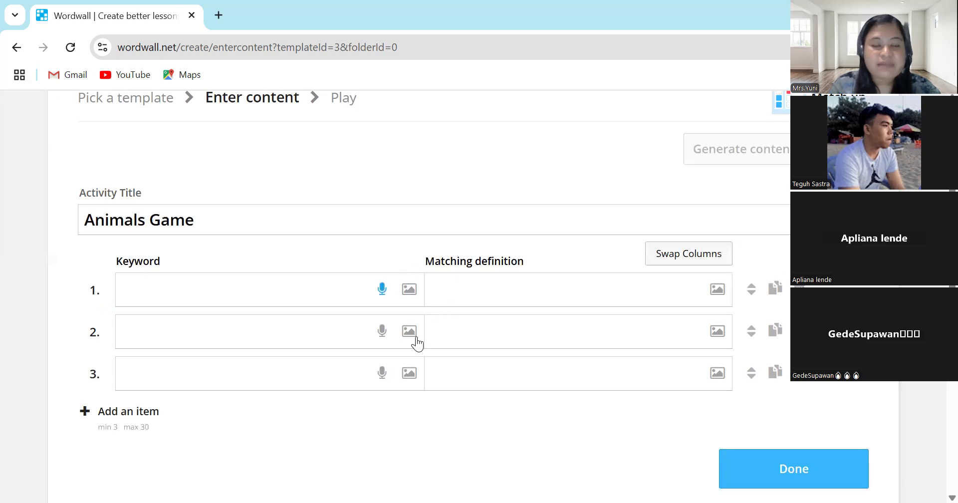
left_click(409, 289)
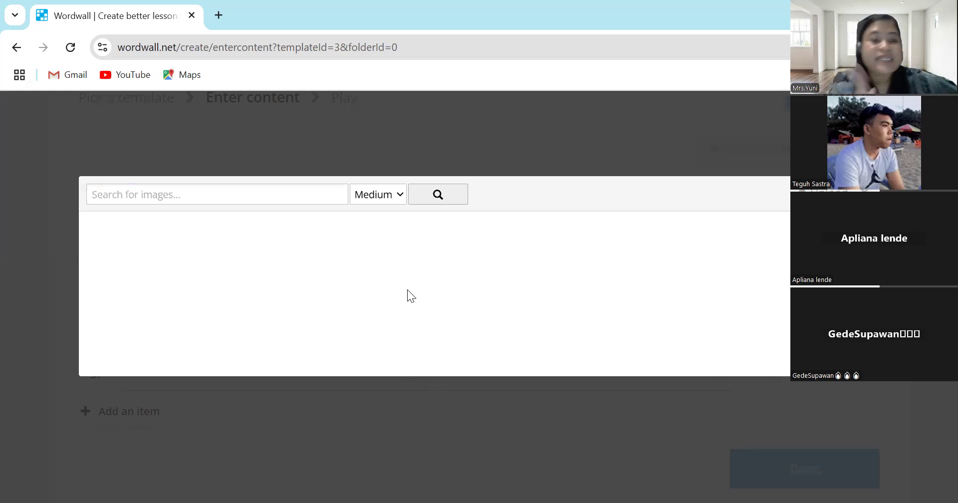
type("Dog")
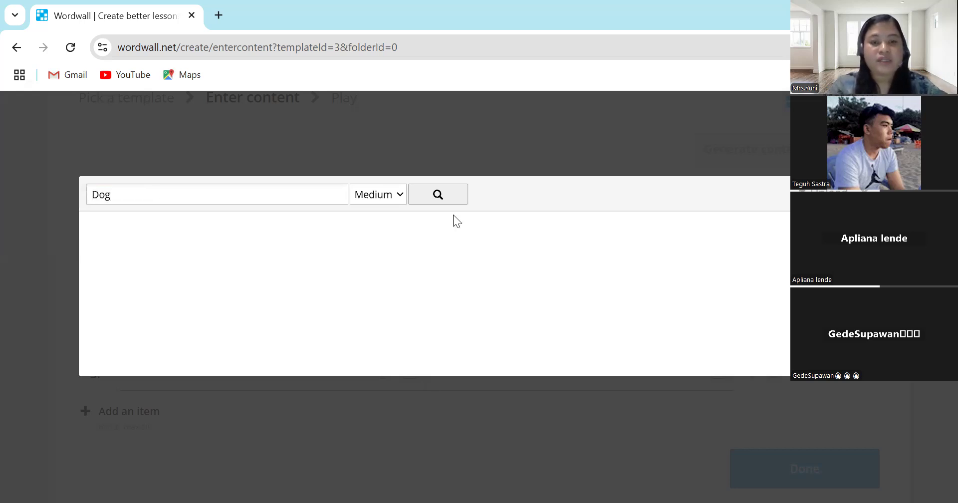
left_click(447, 202)
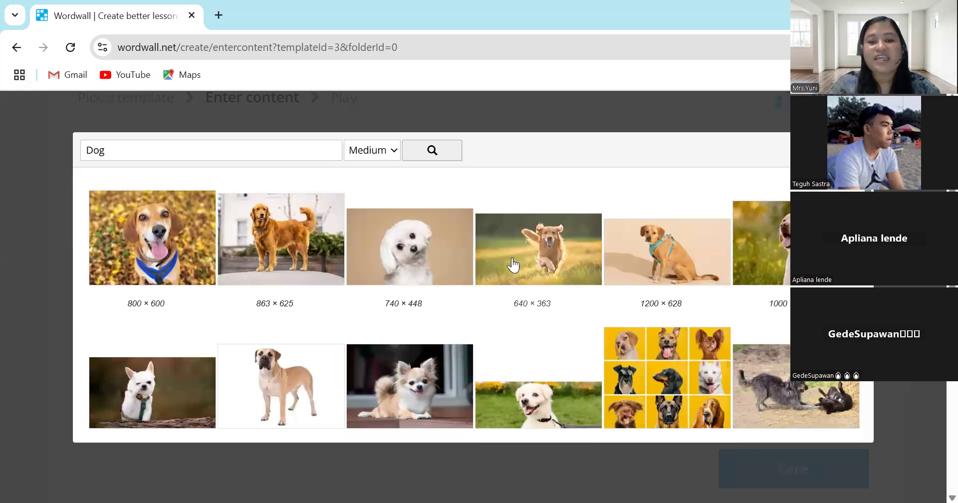
left_click(444, 257)
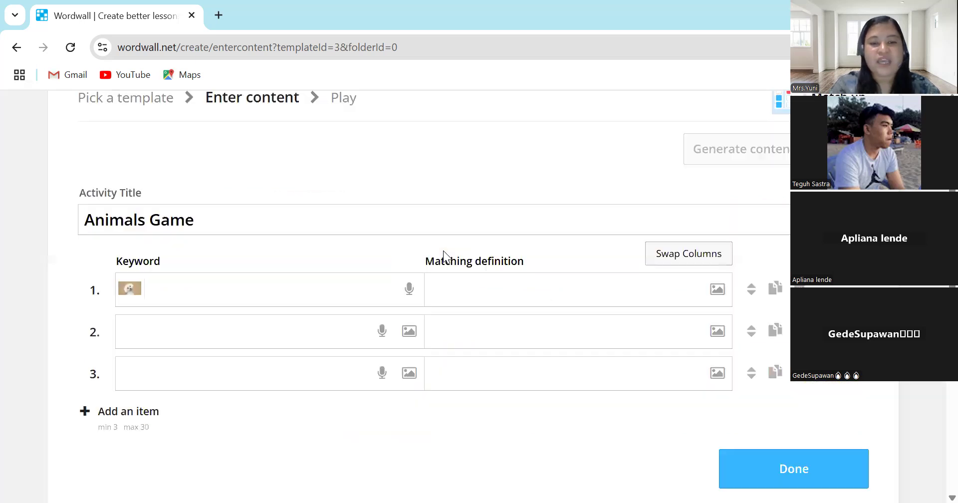
- Add a generated sound reading "dog" in the Male voice to the first item's keyword
left_click(409, 289)
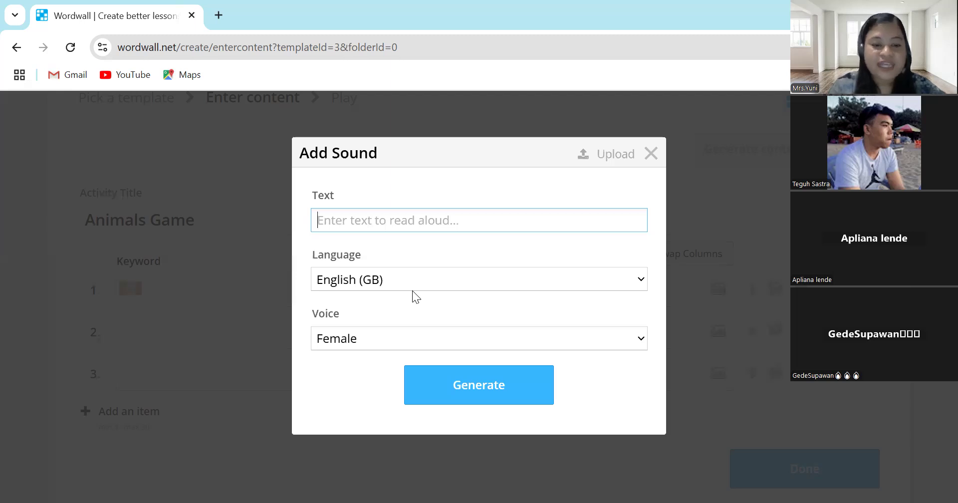
type("dog")
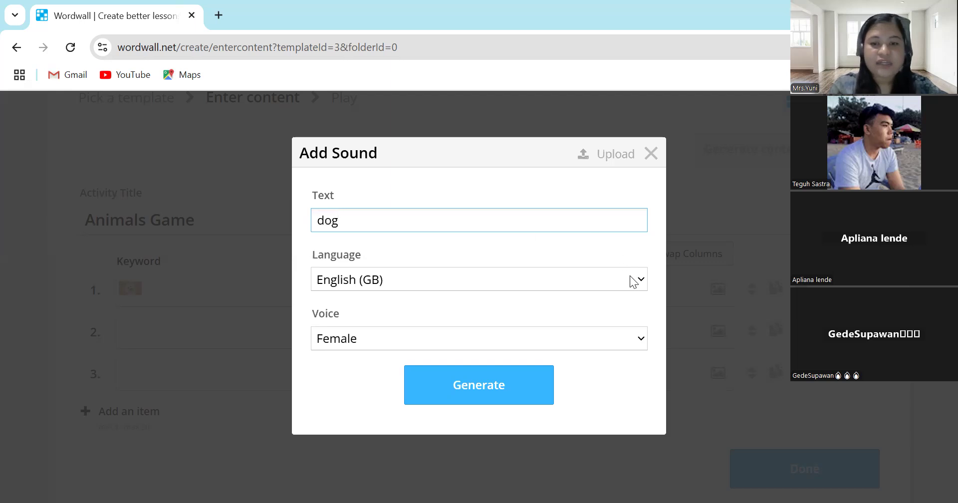
left_click(642, 341)
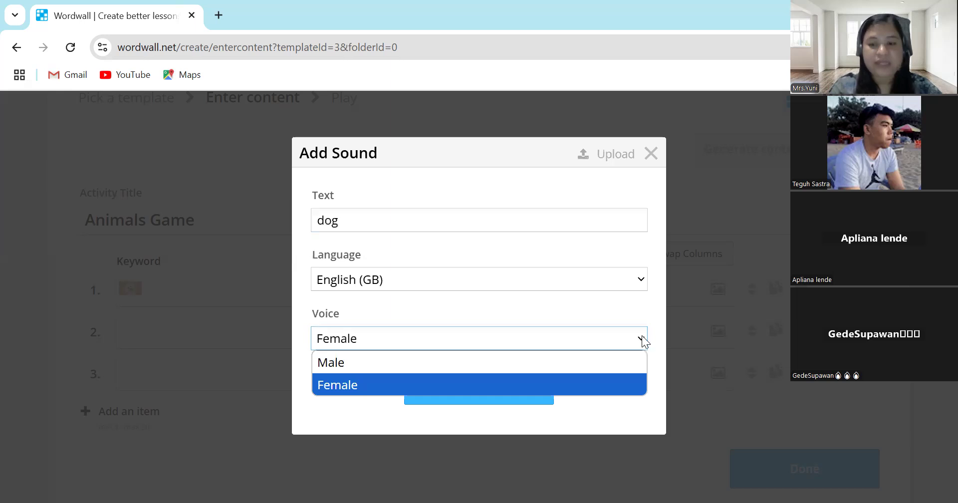
left_click(644, 338)
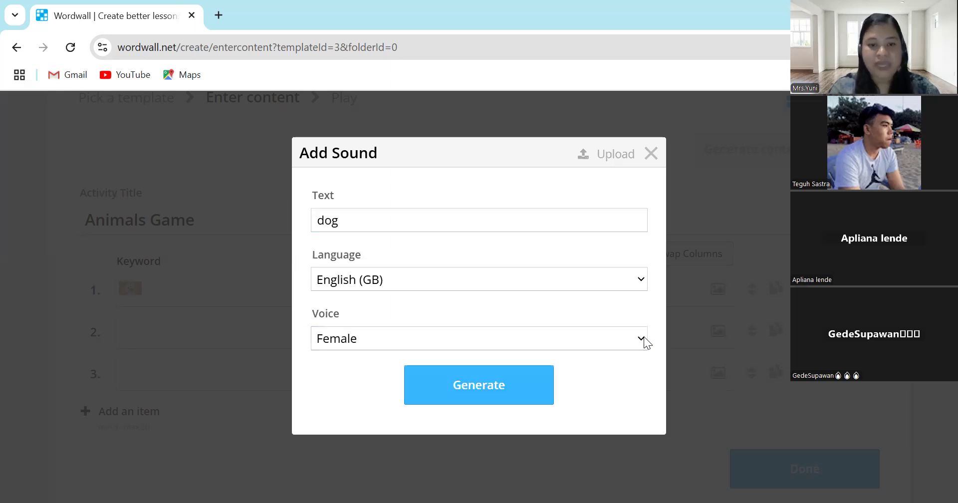
left_click(643, 337)
left_click(631, 362)
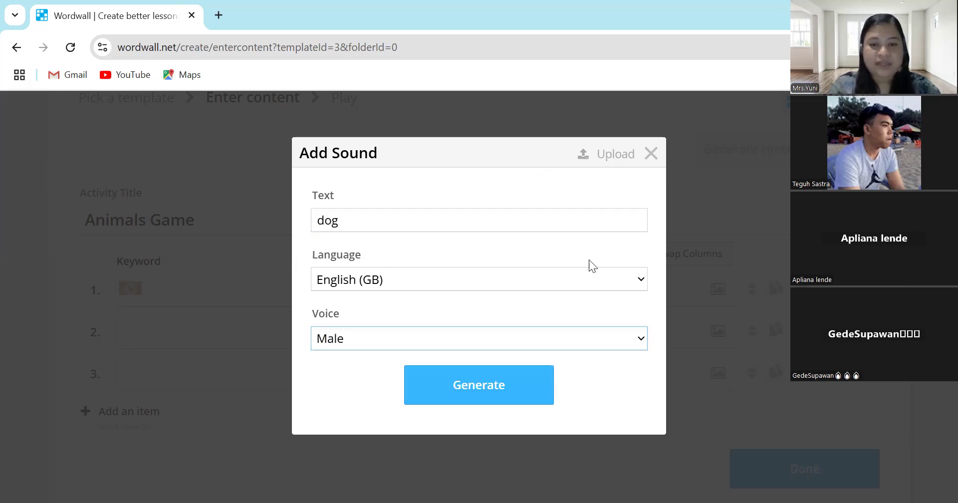
key("Return")
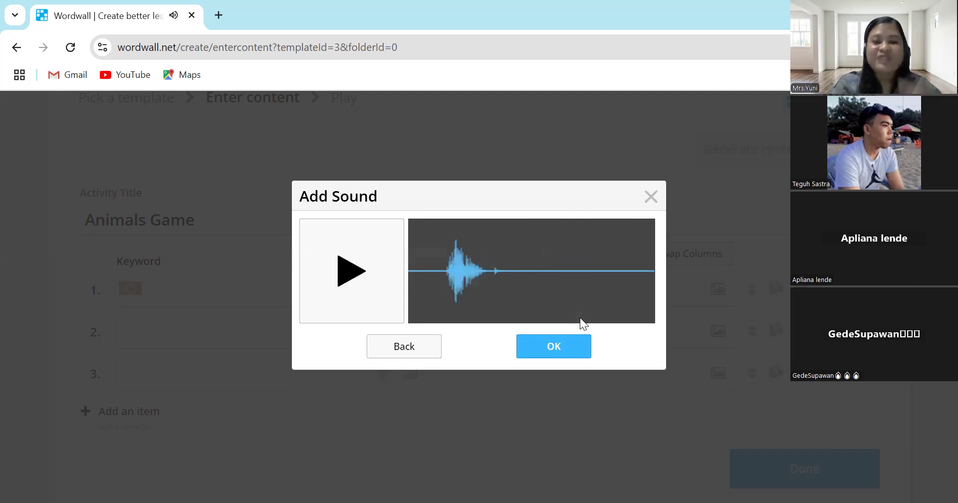
left_click(574, 342)
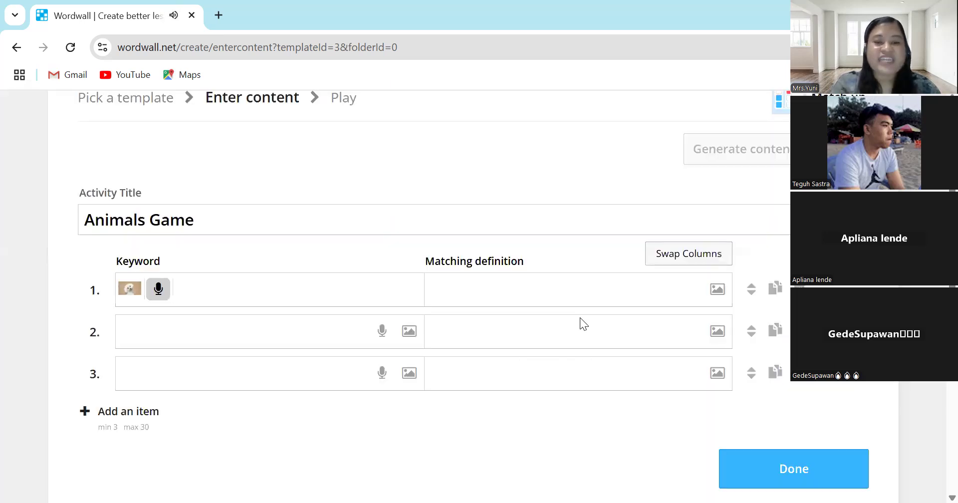
- Enter "Dog" as the matching definition of the first item
left_click(525, 298)
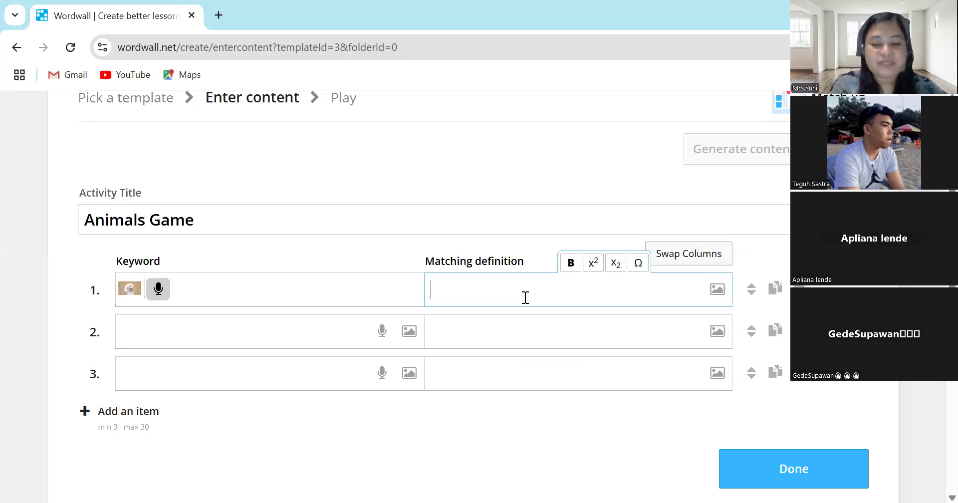
type("Dog")
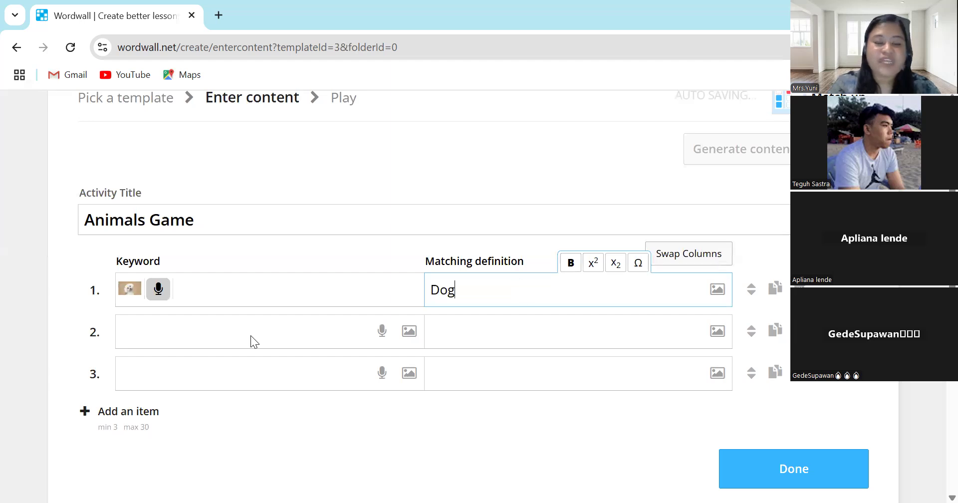
- Search the images for "Chicken" and add the 800 × 549 rooster picture as the second item's keyword
left_click(285, 335)
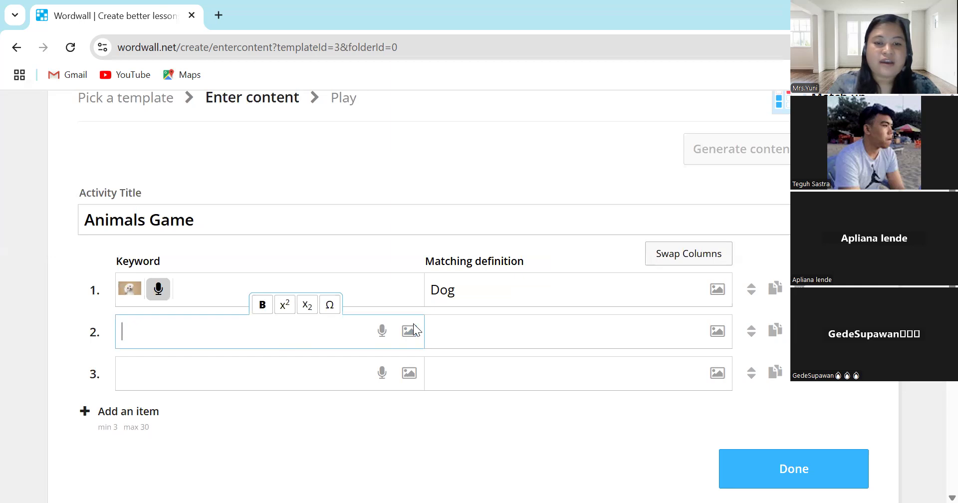
left_click(403, 334)
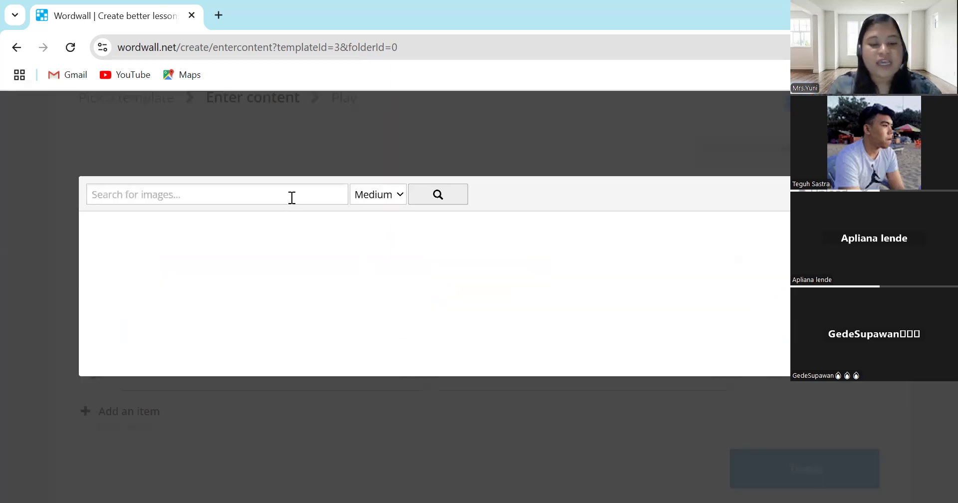
type("Chicken")
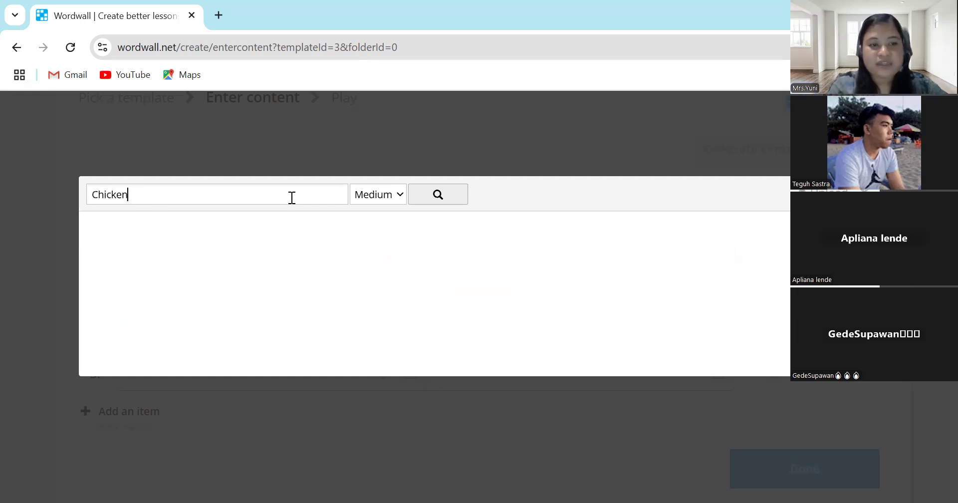
left_click(428, 199)
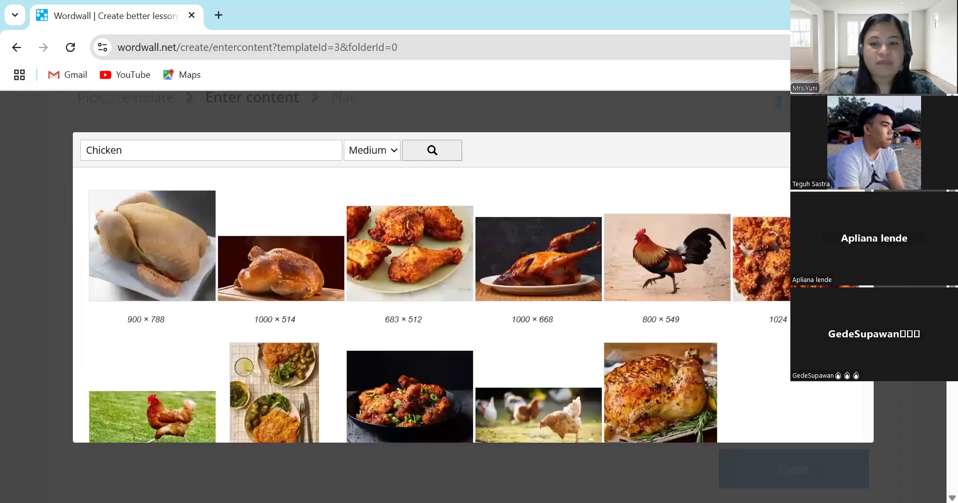
left_click(657, 271)
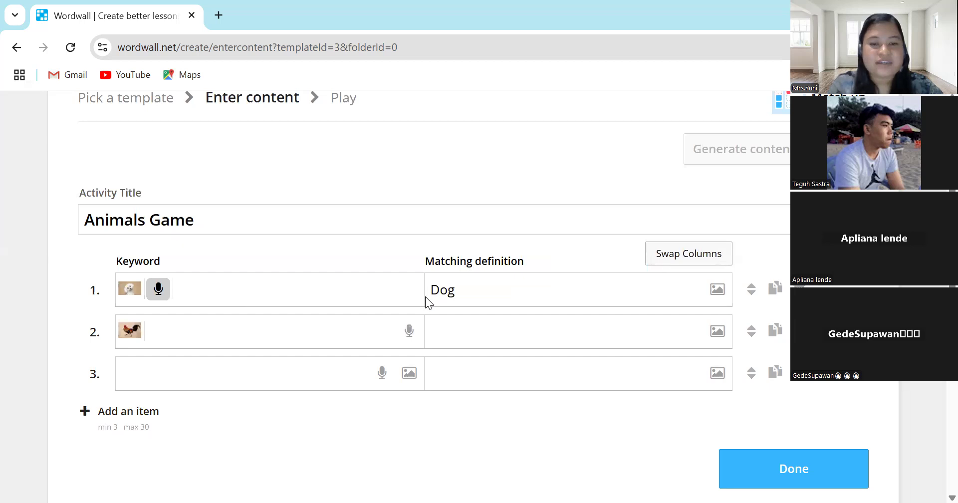
- Add a generated sound reading "chicken" to the second item's keyword and enter "Chicken" as its matching definition
left_click(414, 330)
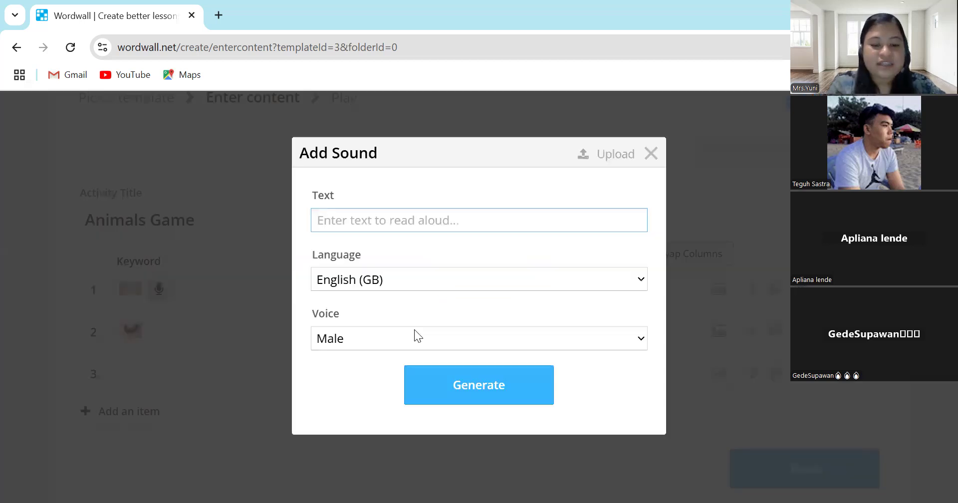
type("chick")
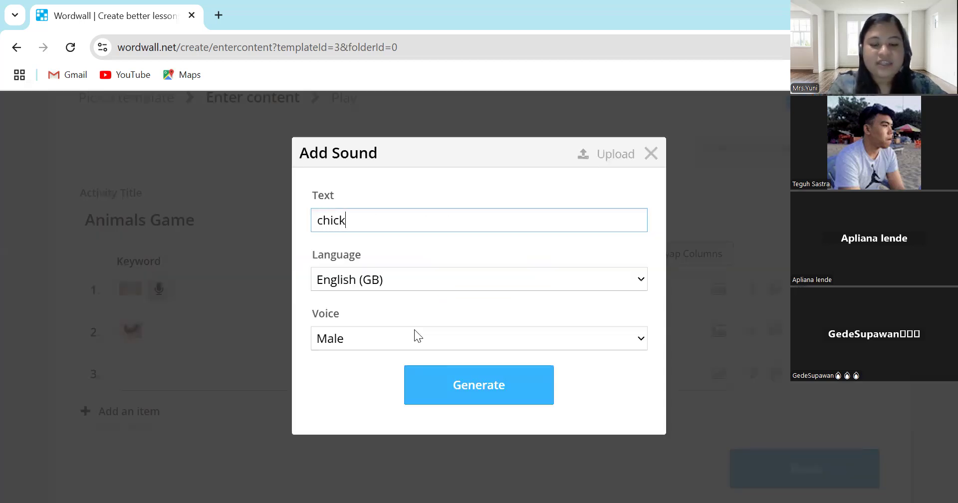
type("en")
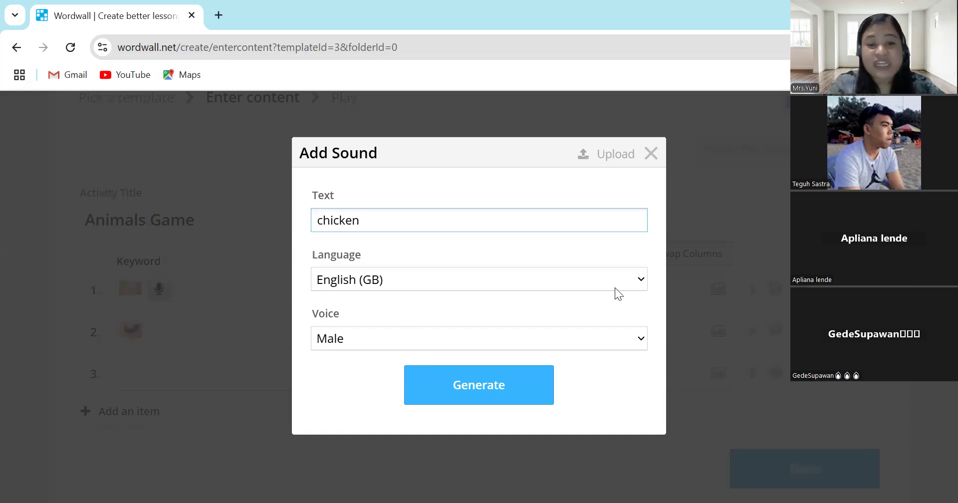
key("Return")
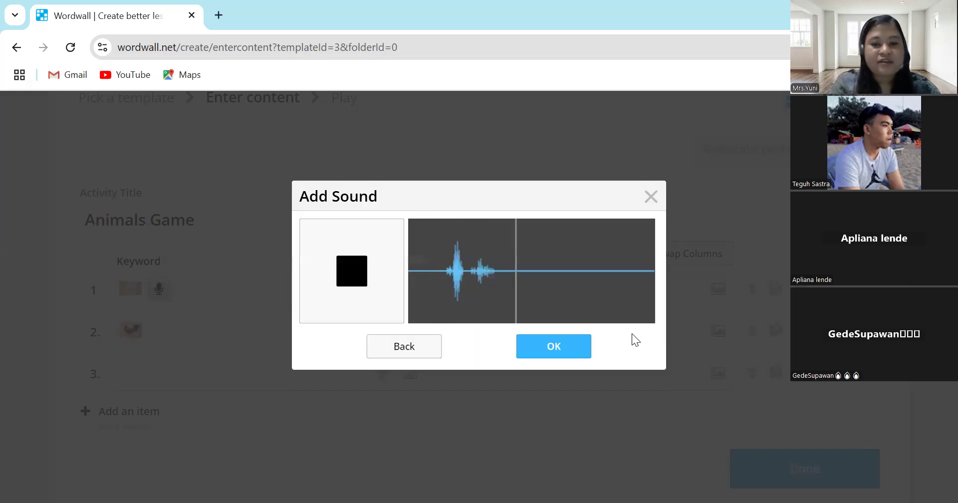
key("Return")
left_click(513, 327)
type("Chicken")
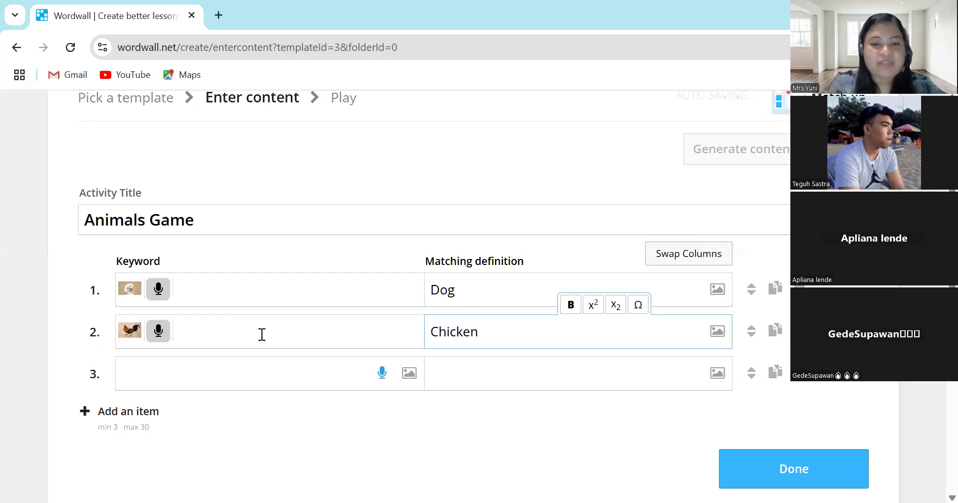
- Search the images for "Cat" and add the 465 × 372 sitting orange cat picture as the third item's keyword
left_click(409, 373)
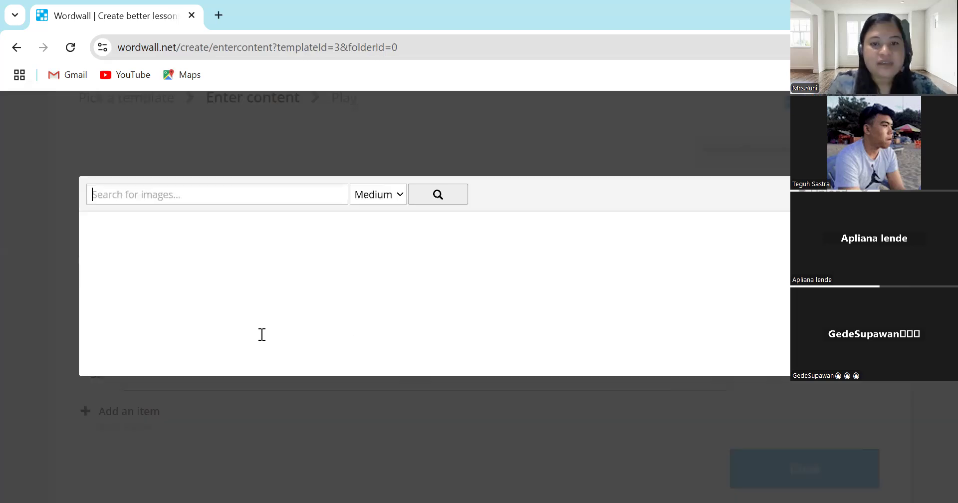
left_click(271, 199)
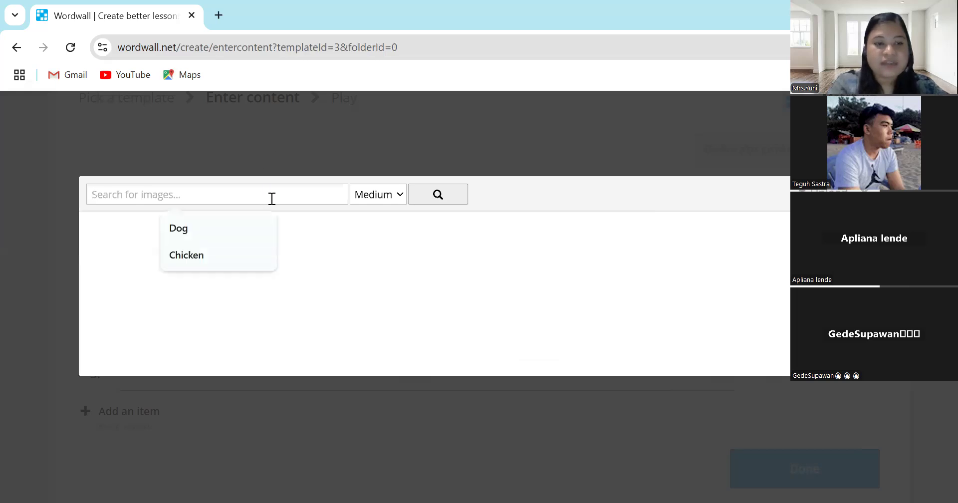
type("Cat")
left_click(442, 195)
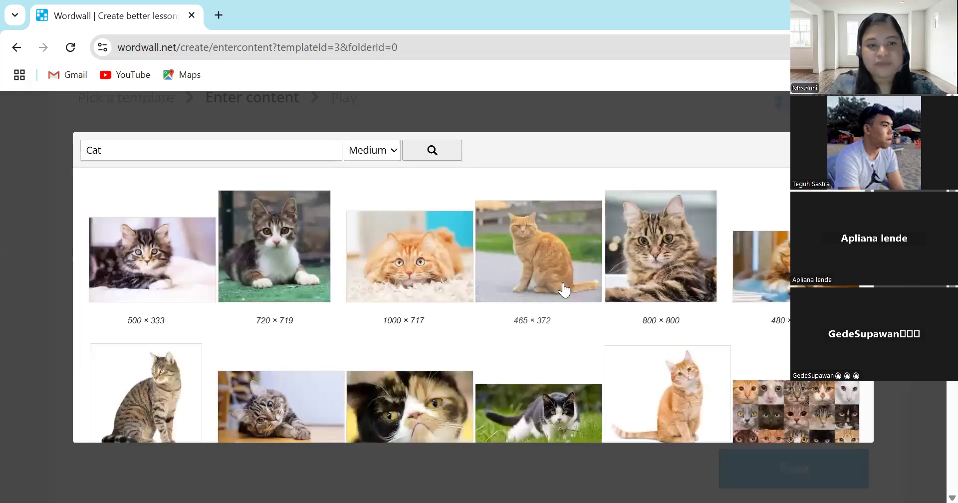
left_click(556, 278)
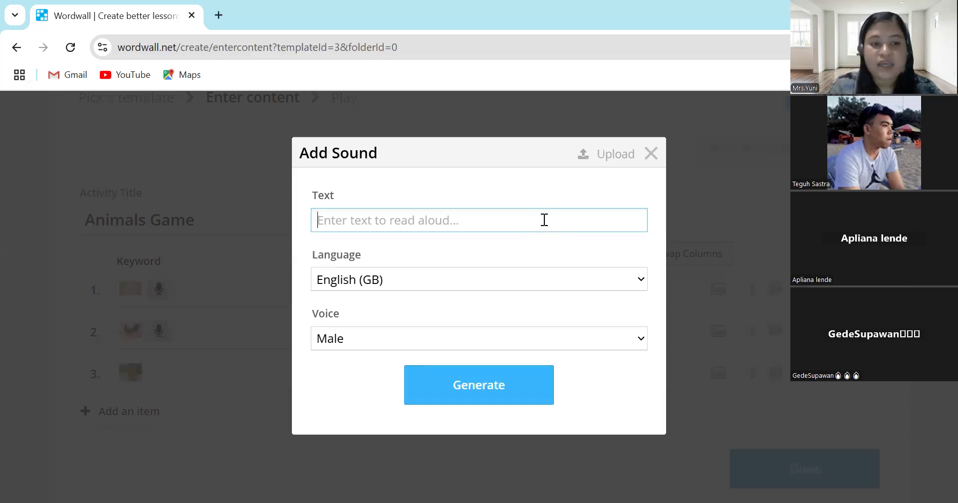
- Add a generated sound reading "cat" to the third item's keyword and enter "Cat" as its matching definition
type("cat")
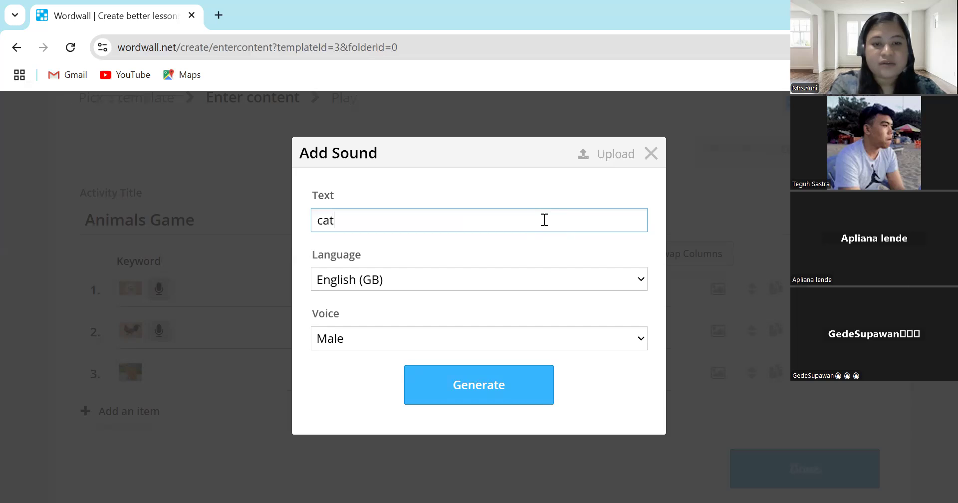
key("Return")
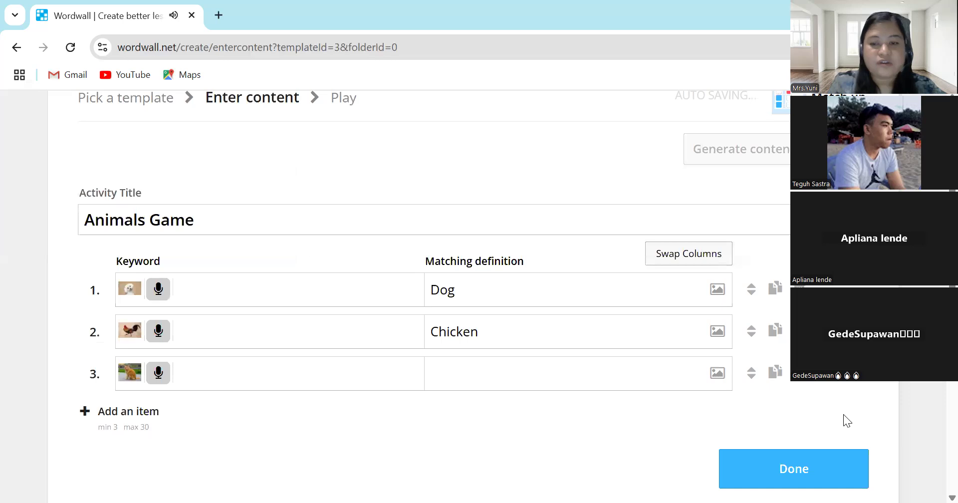
key("Tab")
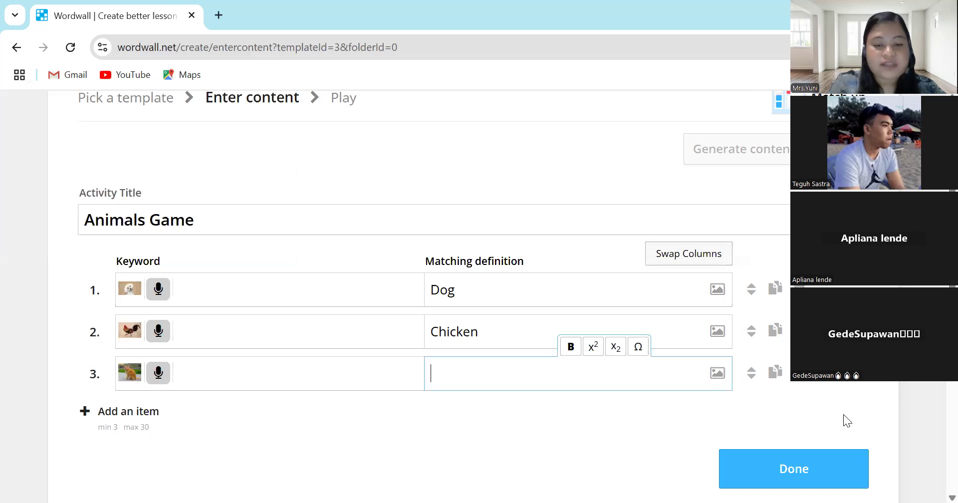
type("Cat")
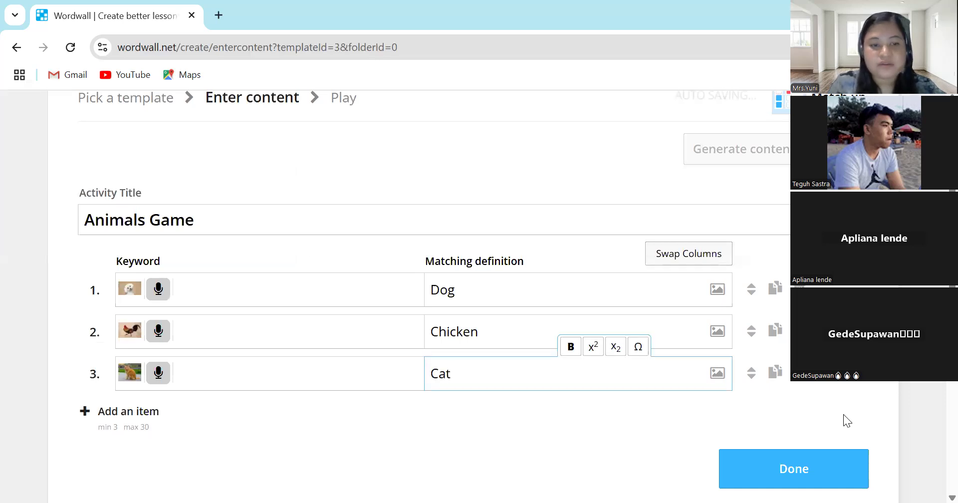
- Add a fourth item and give its keyword the 720 × 405 picture of a brown rabbit on grass from an image search for "rabbit"
left_click(130, 411)
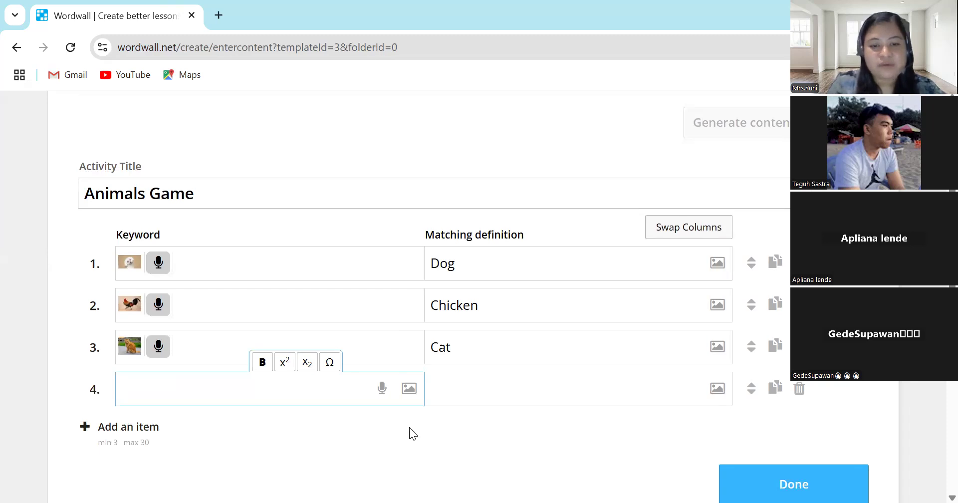
left_click(410, 388)
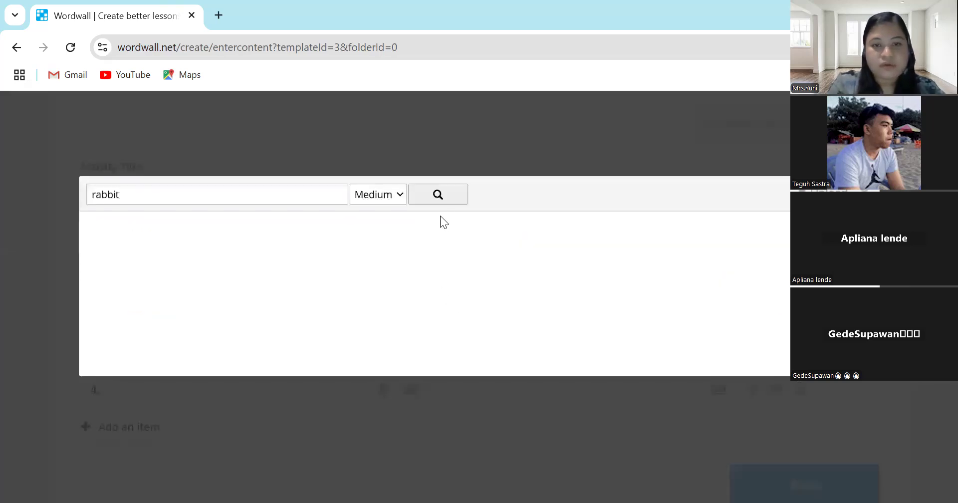
left_click(438, 200)
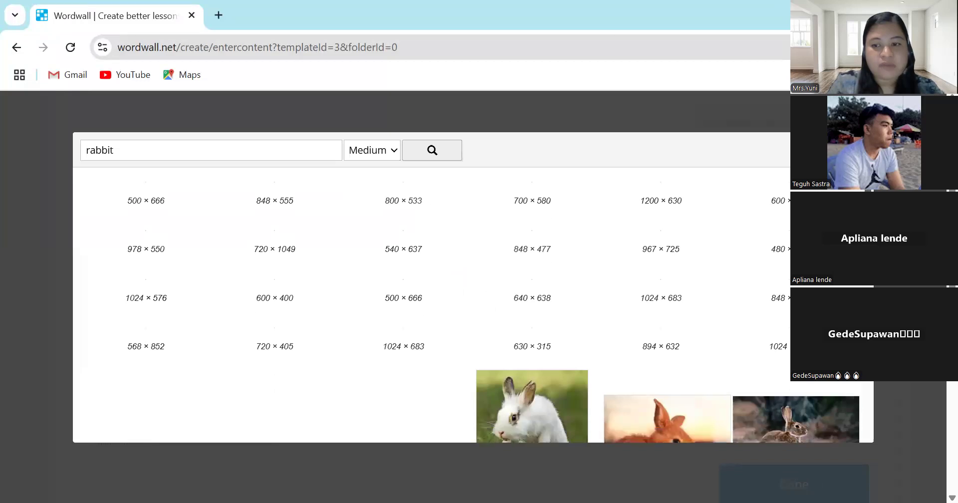
scroll(469, 304, "down", 3)
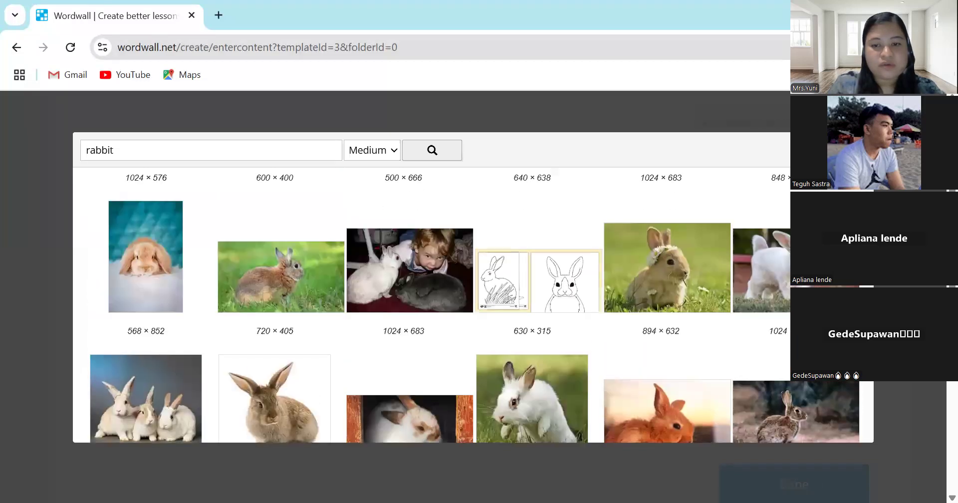
left_click(288, 240)
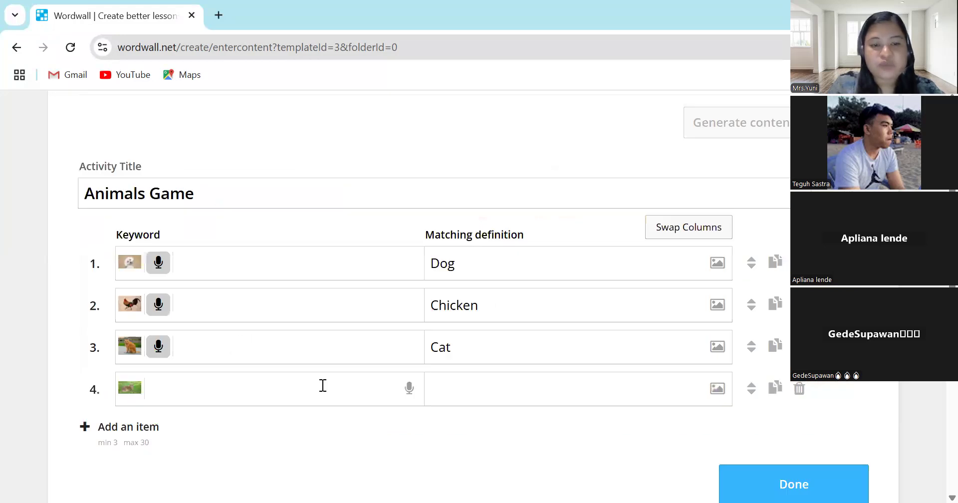
- Add a generated sound reading "rabbit" to the fourth item's keyword and enter "Rabbit" as its matching definition
left_click(408, 388)
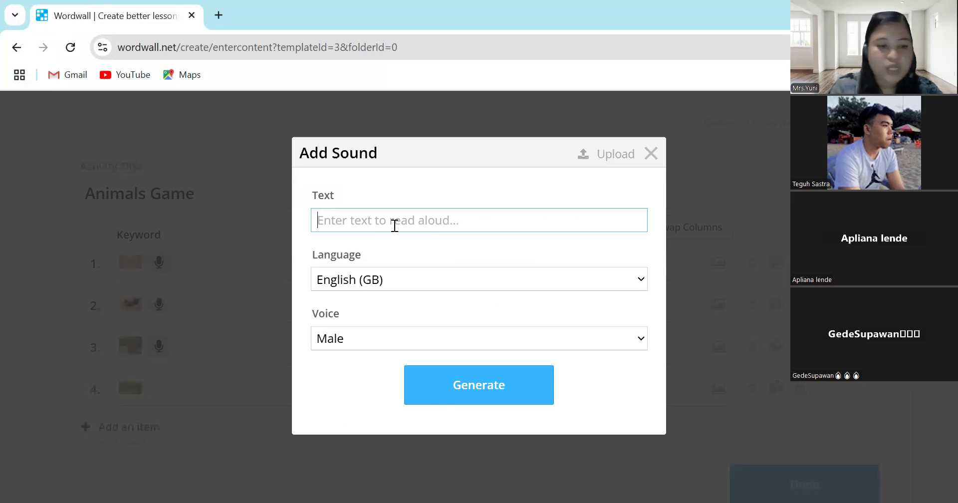
type("rabbit")
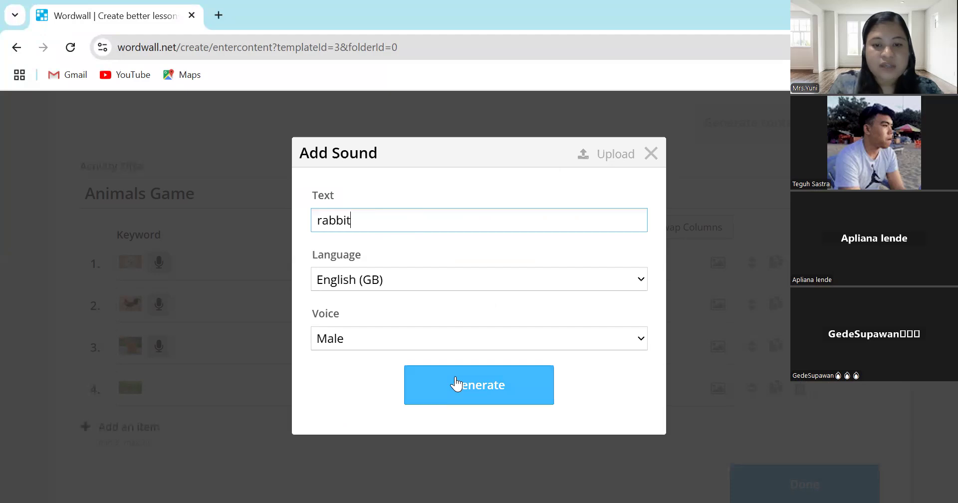
left_click(456, 383)
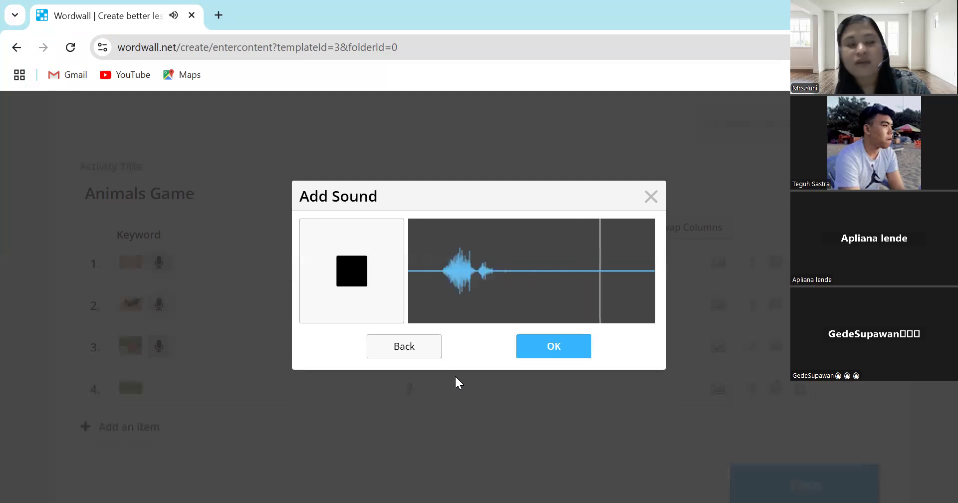
left_click(553, 344)
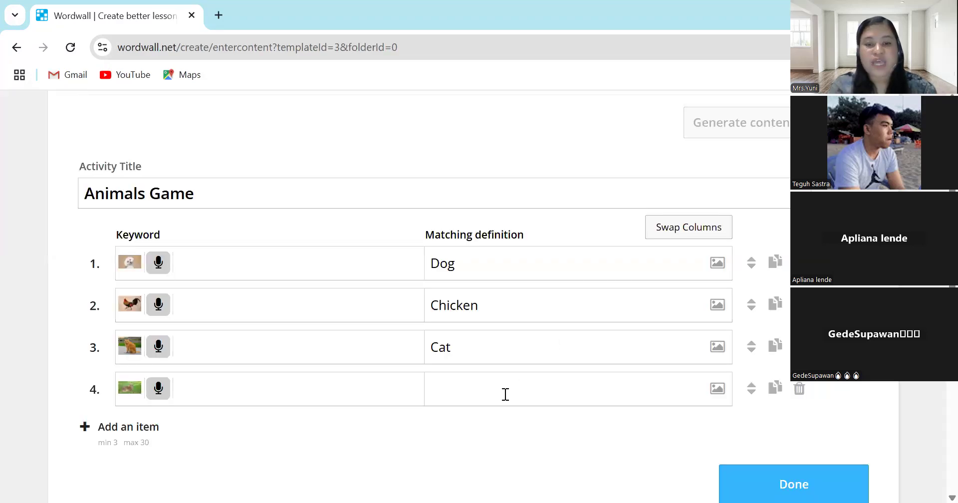
left_click(506, 394)
type("Rabbit")
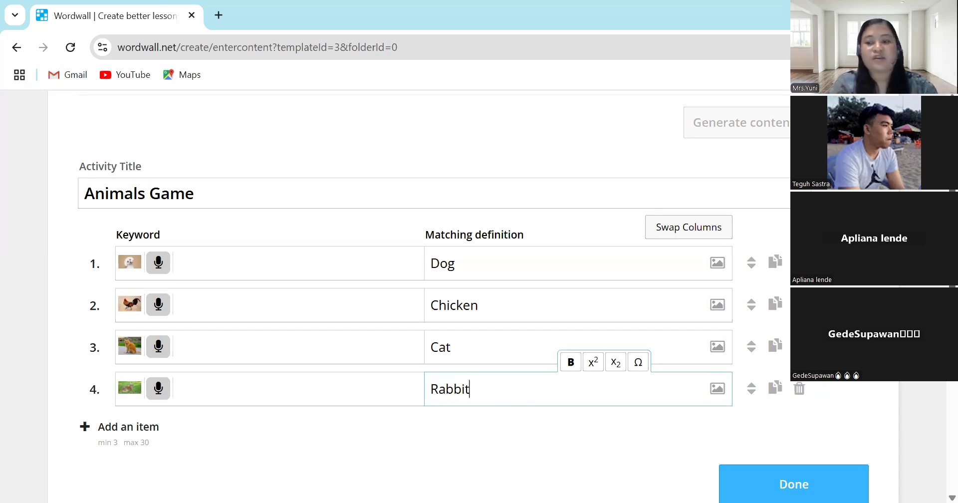
- Finish the content of the Animals Game activity and bring up its visual style choices
scroll(473, 297, "down", 2)
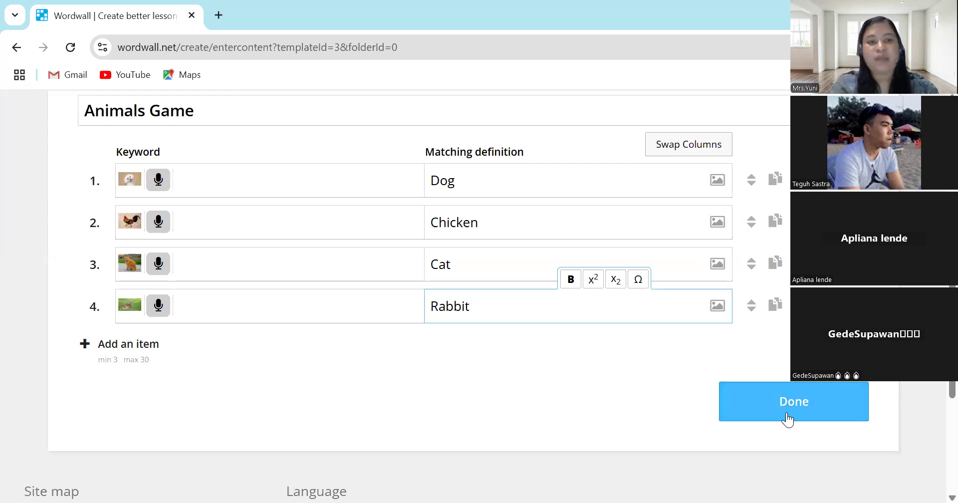
left_click(787, 414)
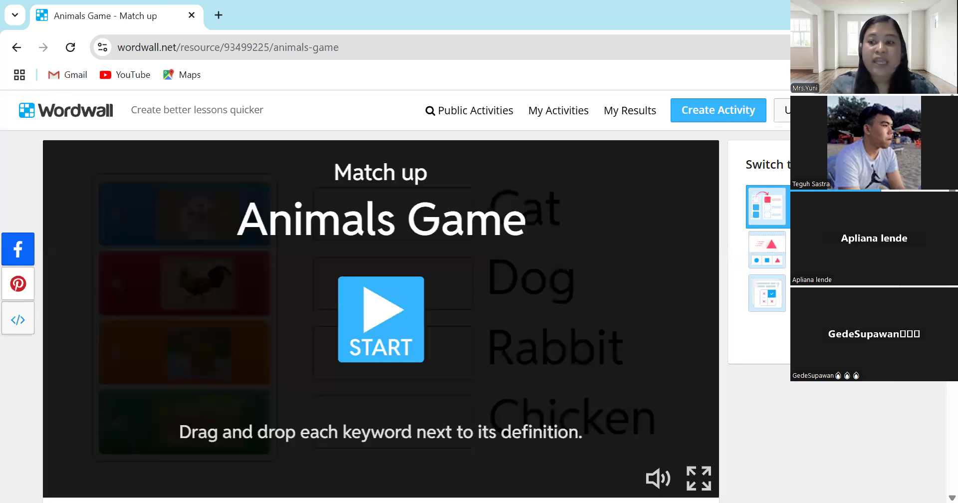
scroll(381, 319, "down", 1)
scroll(380, 319, "up", 1)
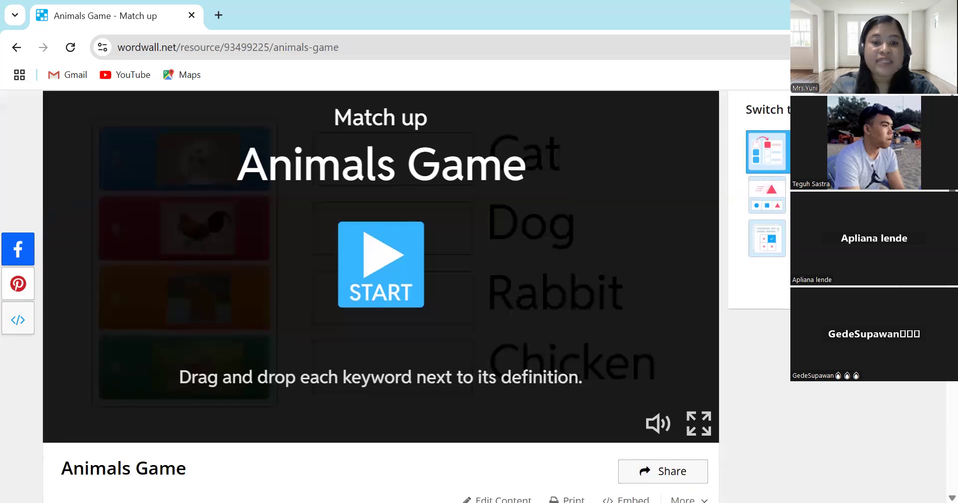
scroll(381, 296, "down", 3)
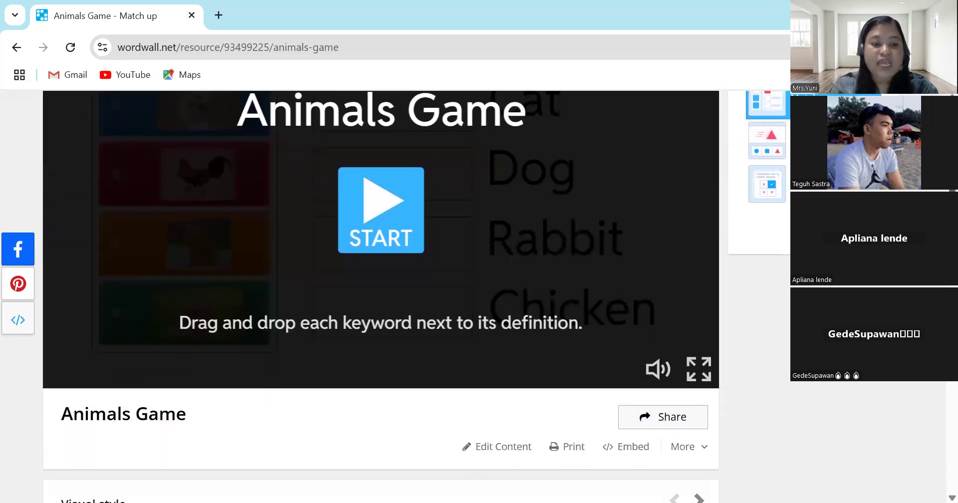
scroll(380, 297, "down", 3)
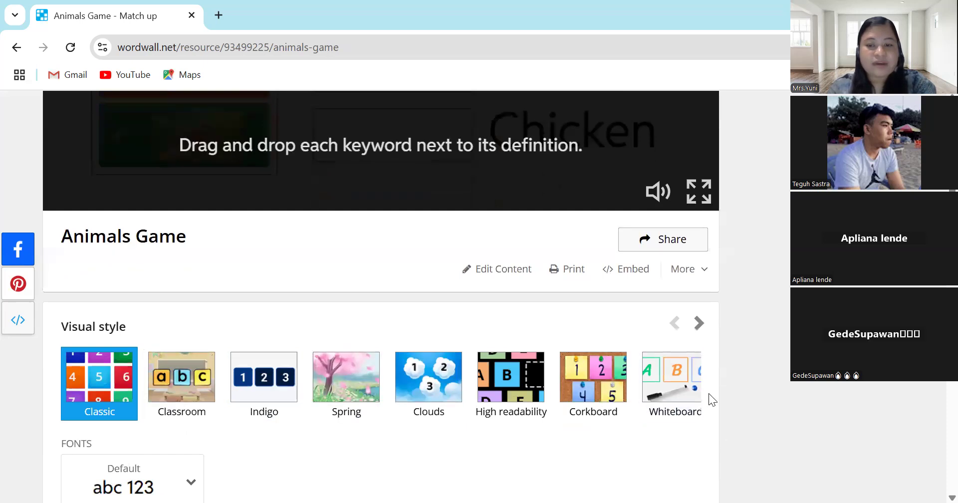
- Apply the Pets visual style to the Animals Game activity
left_click(699, 324)
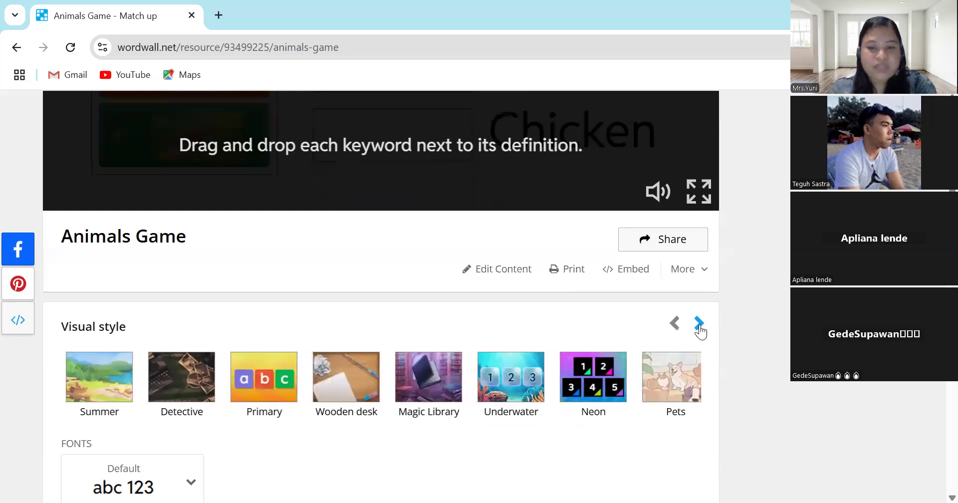
left_click(677, 382)
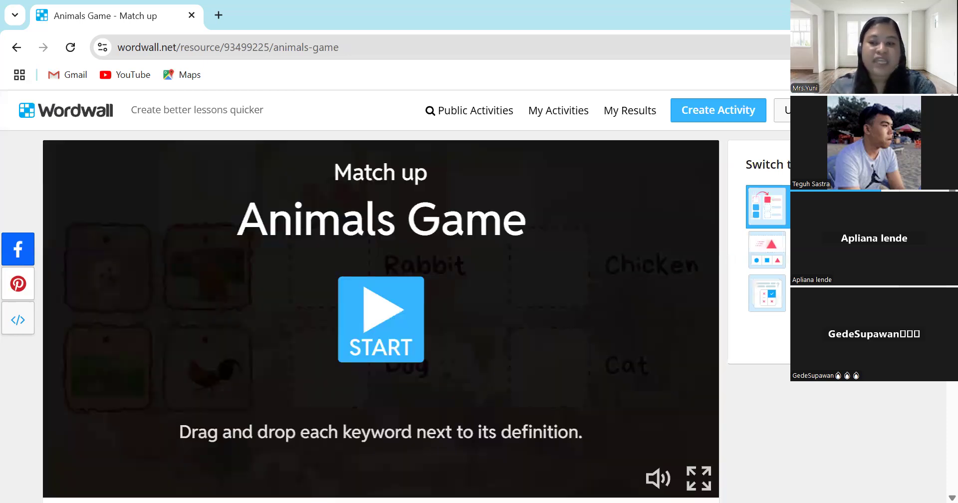
- Play the Animals Game by matching the cat, chicken, dog and rabbit pictures to their names, and submit the answers
scroll(385, 177, "down", 1)
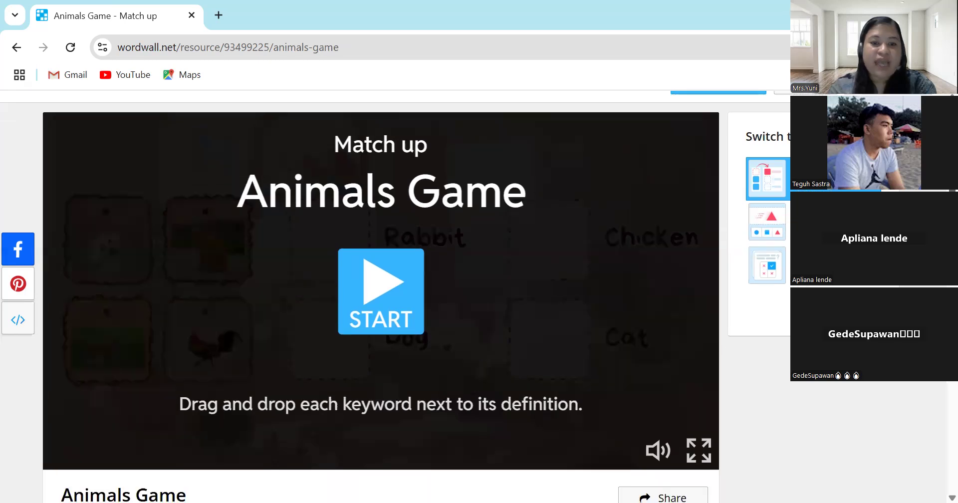
left_click(370, 295)
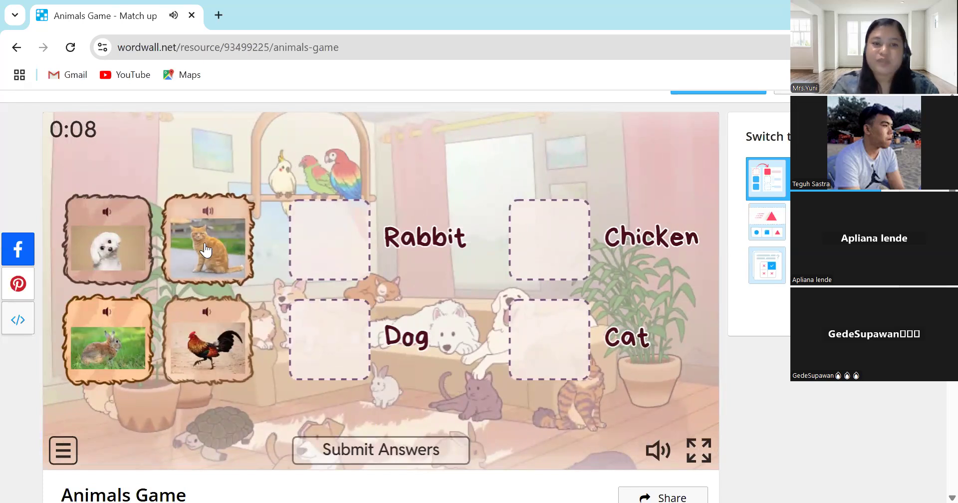
left_click_drag(206, 249, 551, 342)
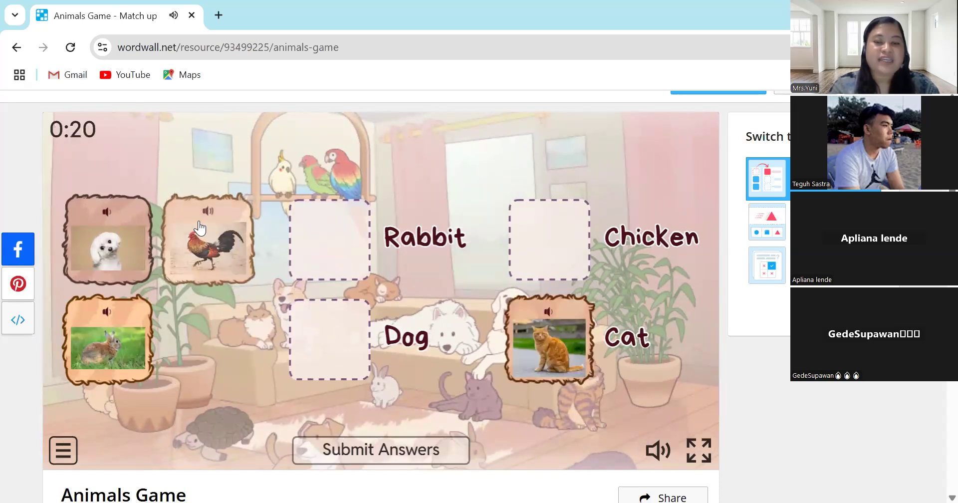
left_click_drag(204, 239, 561, 239)
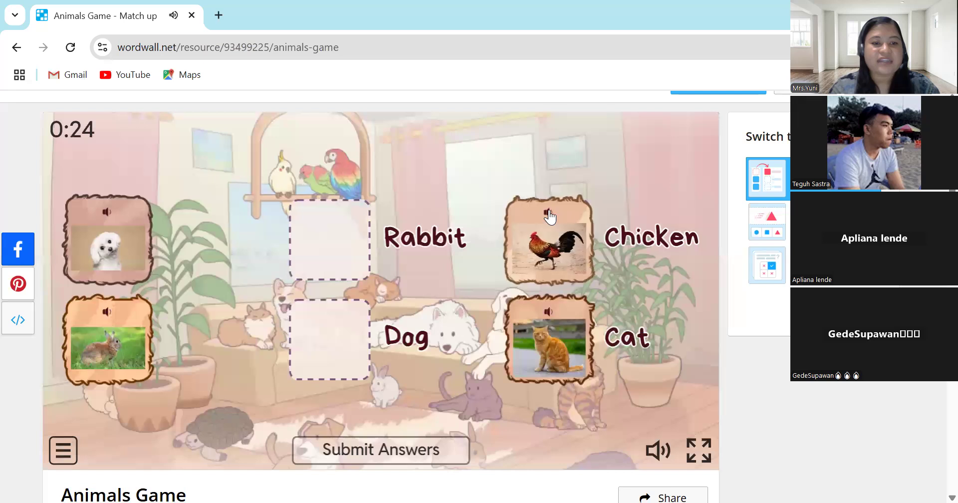
left_click_drag(67, 251, 335, 324)
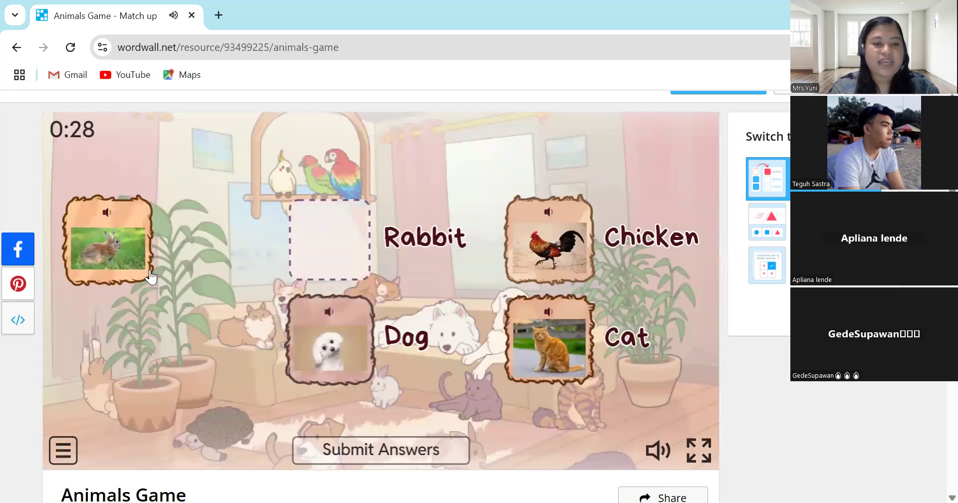
left_click_drag(149, 245, 353, 249)
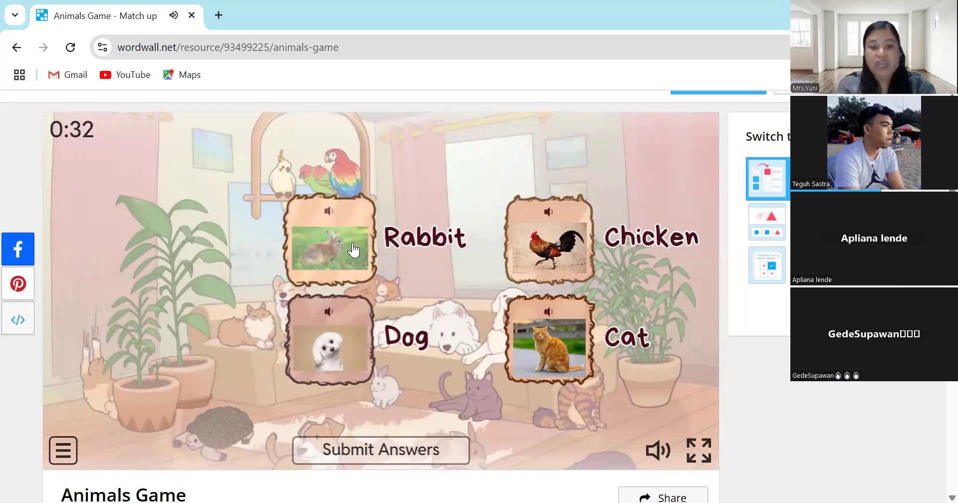
left_click(381, 450)
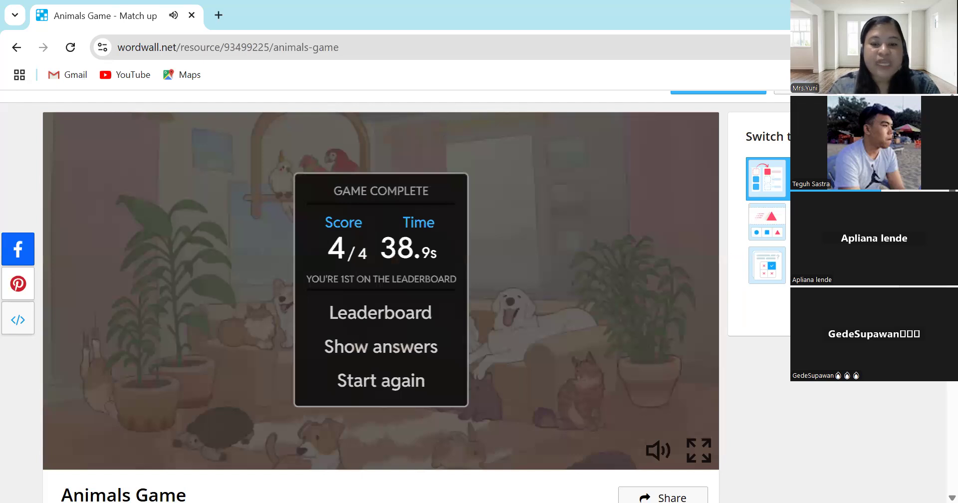
- Share the Animals Game as an assignment with name entry required and no deadline, and copy its student link
scroll(381, 296, "down", 3)
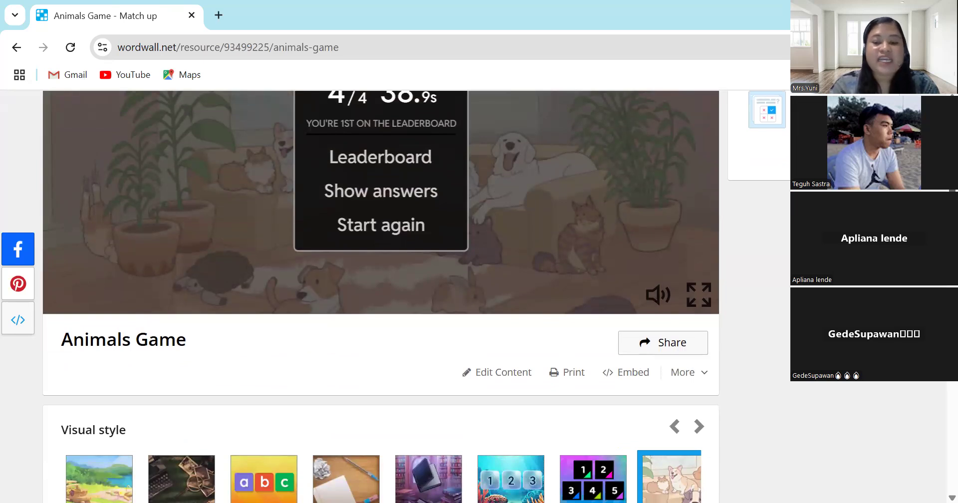
left_click(650, 346)
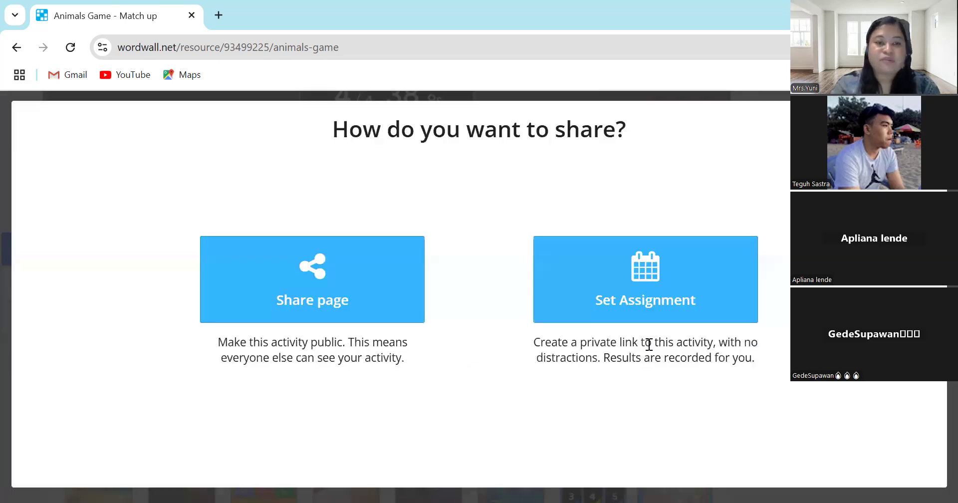
left_click(627, 300)
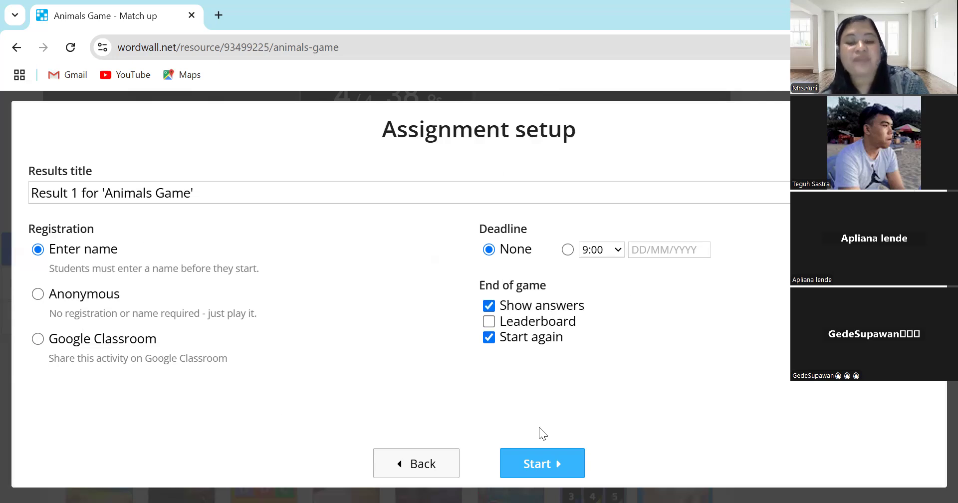
left_click(533, 460)
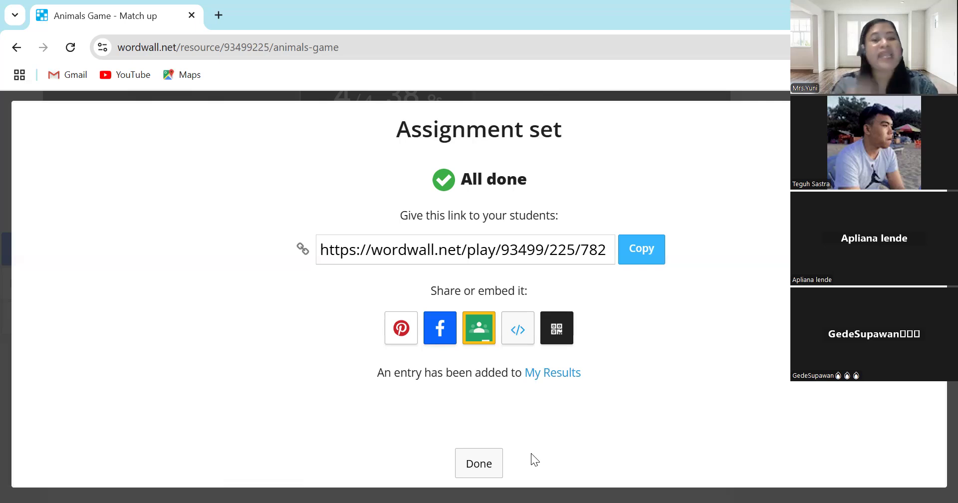
left_click(658, 262)
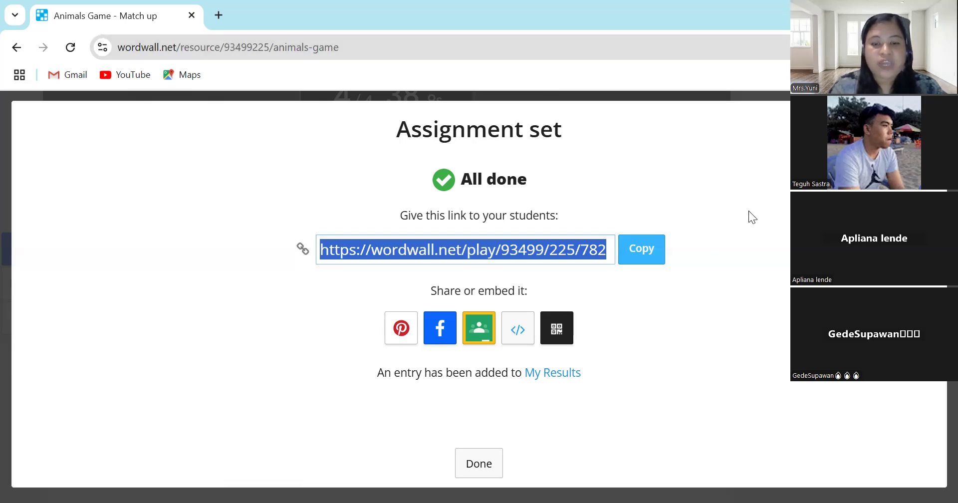
left_click(473, 463)
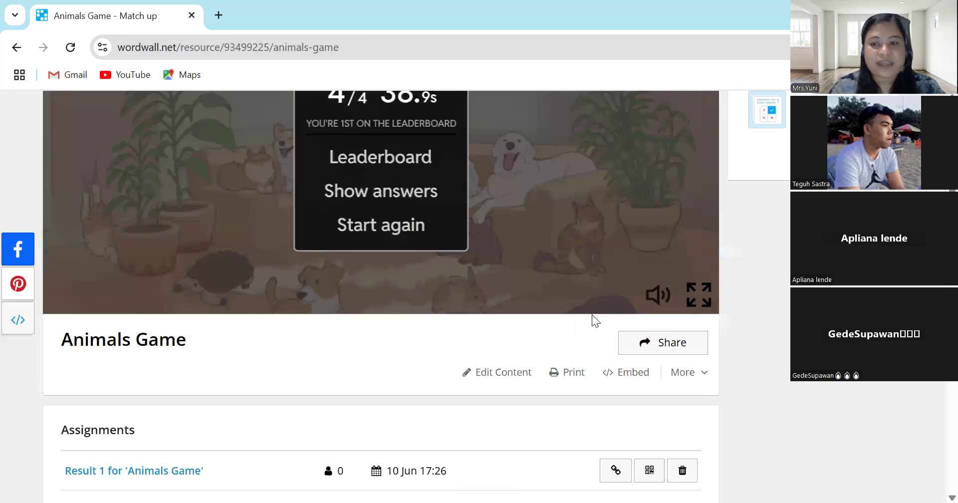
- Switch from WhatsApp to the already open Wordwall site and log in to the account holding the earlier activities
scroll(395, 296, "up", 4)
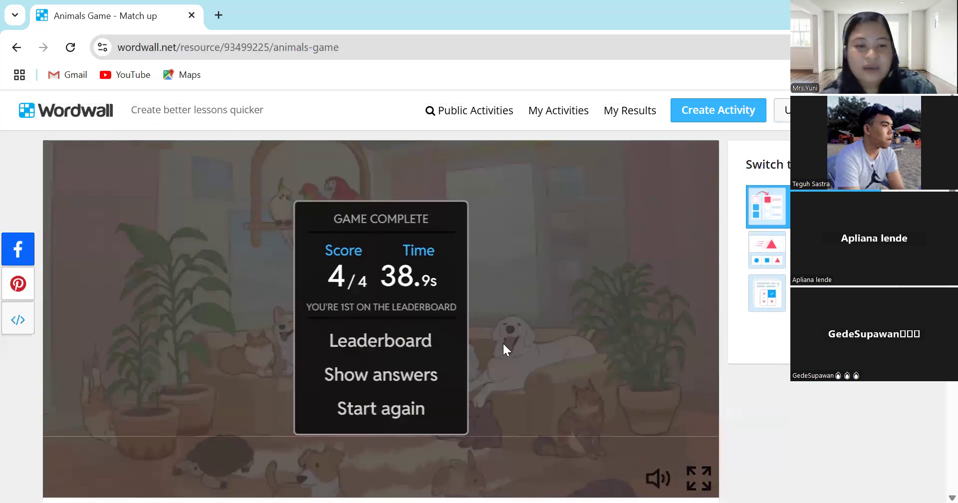
left_click(564, 114)
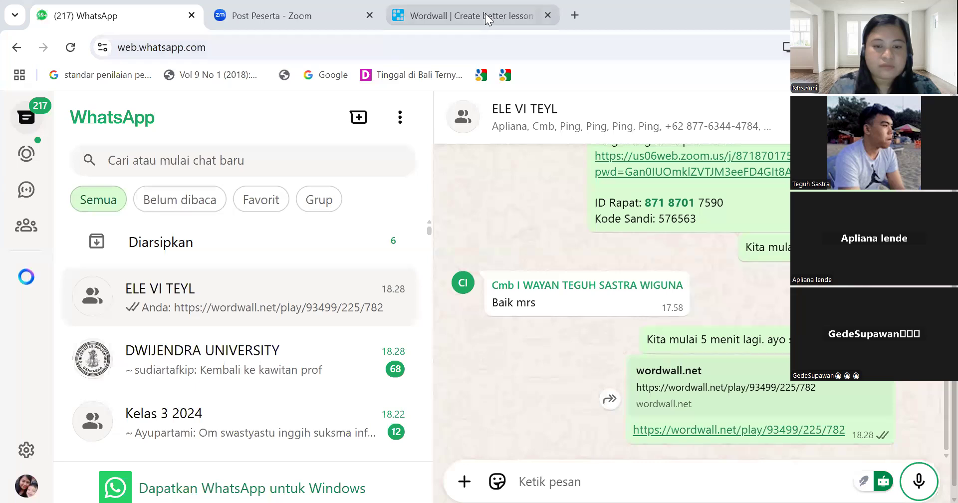
left_click(484, 13)
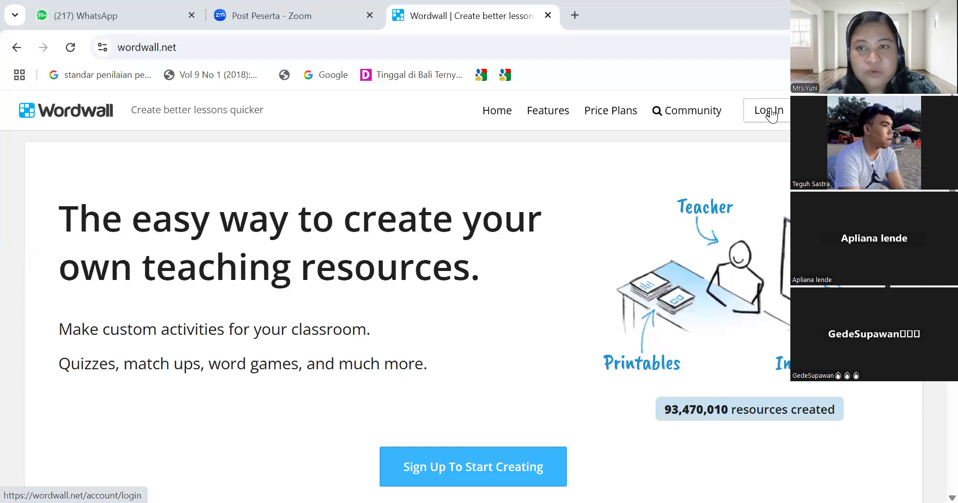
left_click(769, 113)
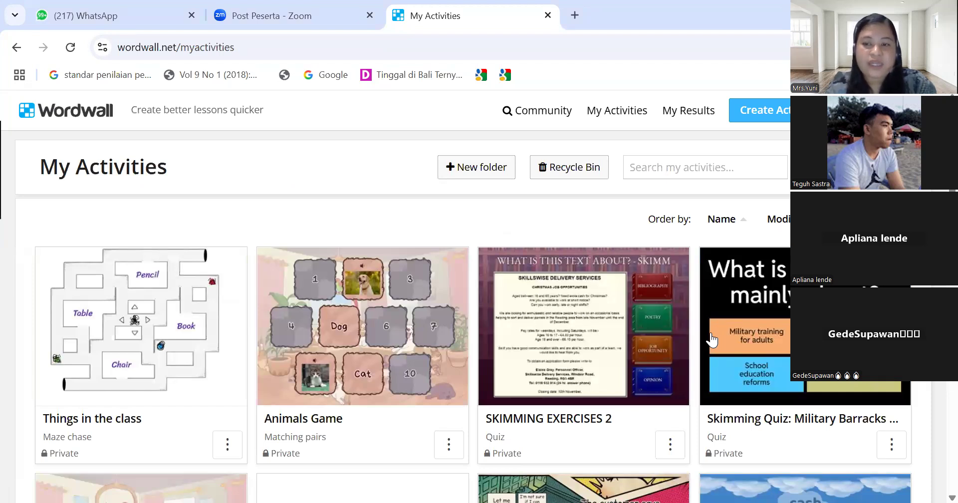
- Look through the saved activities and open the quiz "Listen to the conversation between two old friends"
scroll(473, 296, "down", 6)
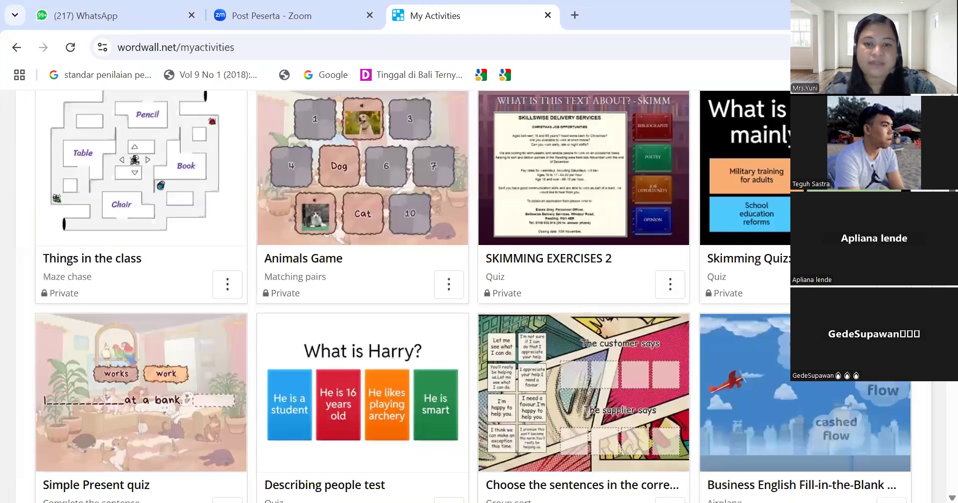
scroll(473, 296, "down", 5)
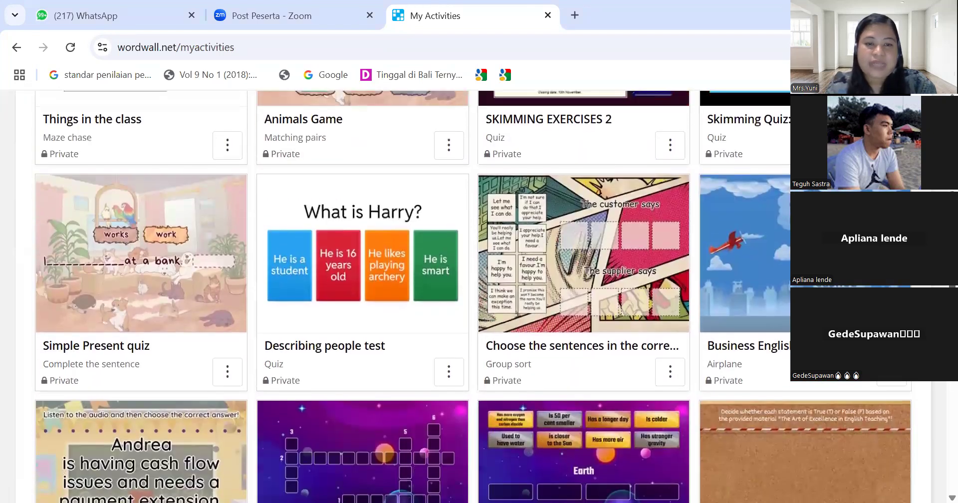
scroll(473, 297, "up", 2)
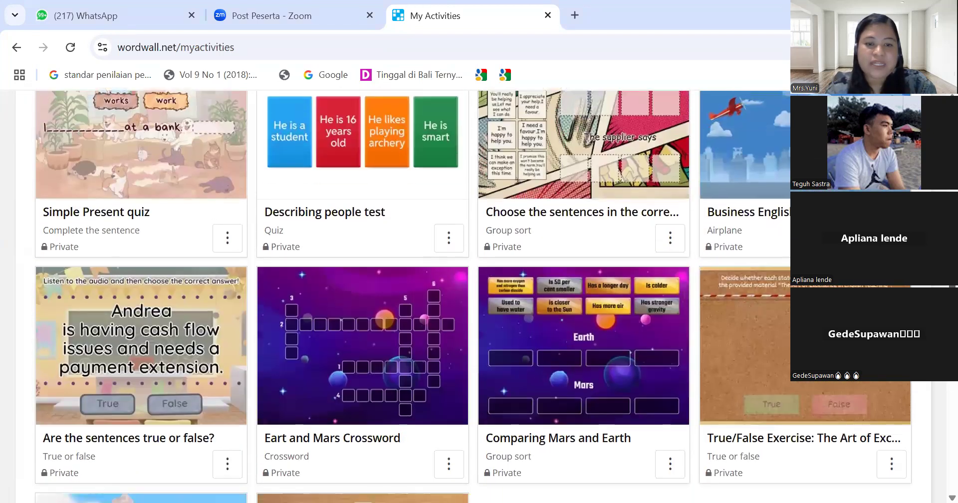
scroll(473, 296, "down", 1)
scroll(935, 396, "down", 5)
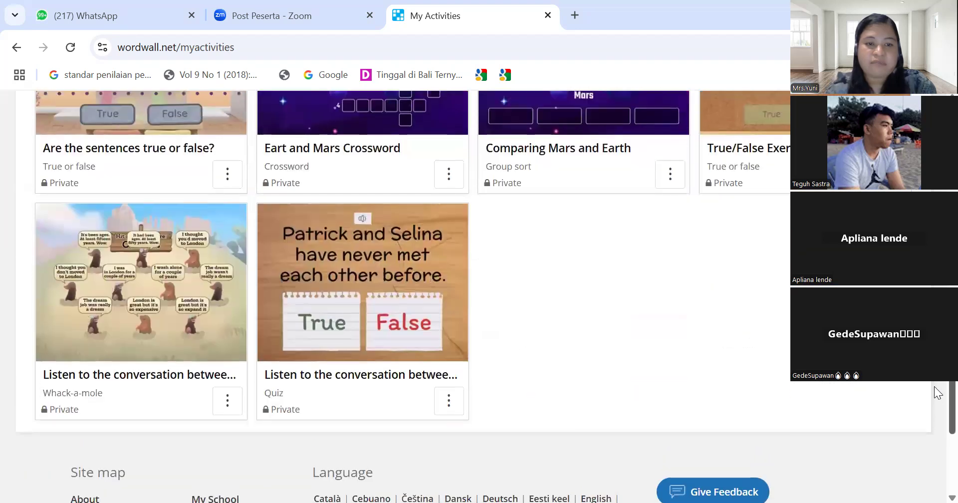
scroll(937, 392, "up", 2)
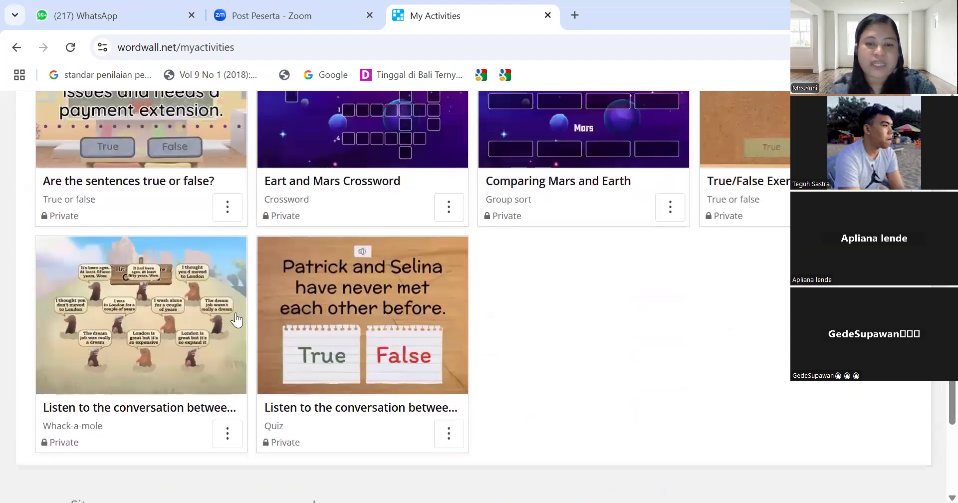
left_click(340, 314)
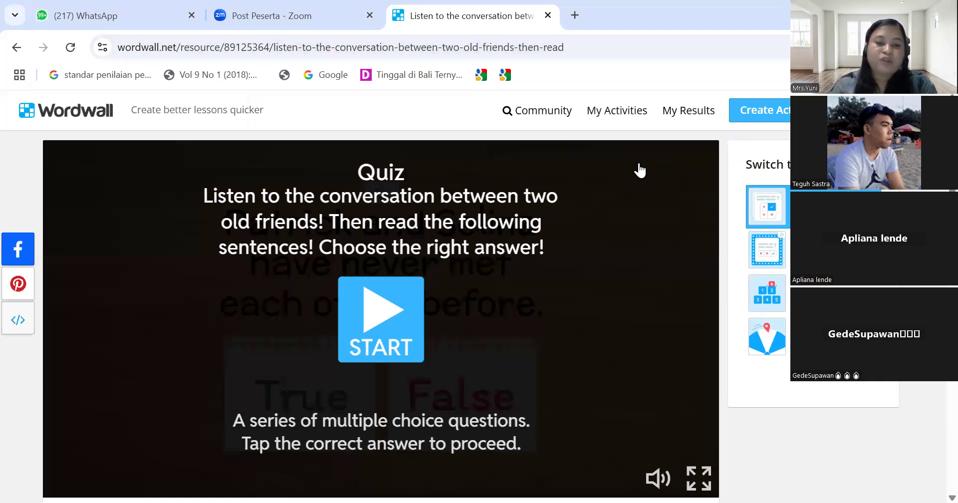
- Open Result 11 for the two old friends quiz from the saved results and examine its summary, leaderboard and results by question
left_click(686, 111)
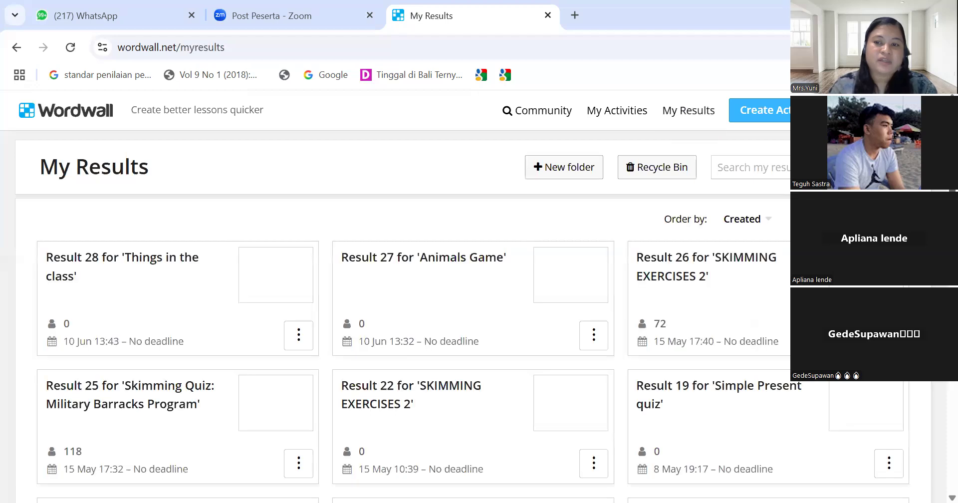
scroll(455, 297, "down", 6)
scroll(473, 296, "down", 4)
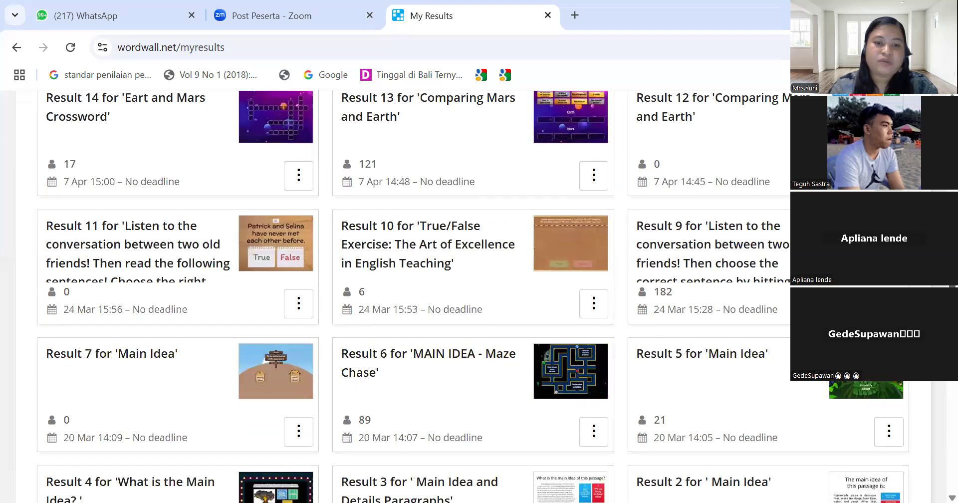
left_click(170, 247)
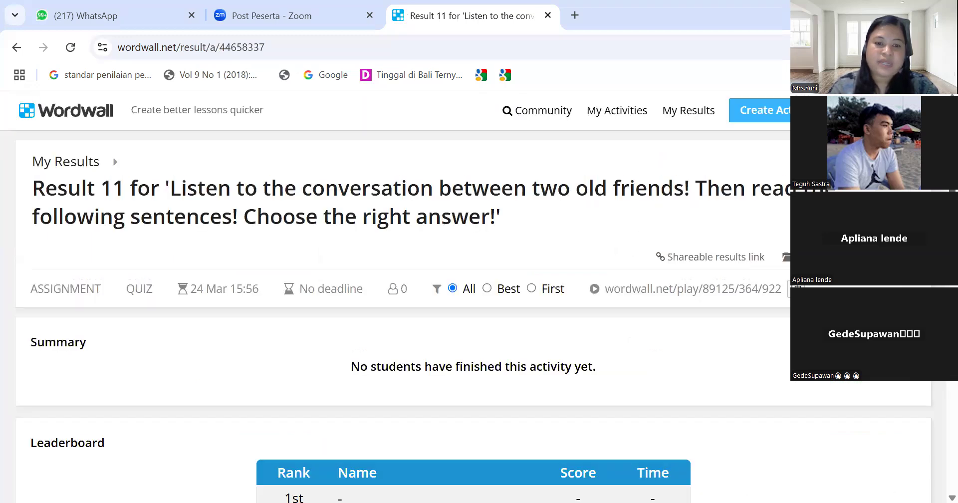
scroll(399, 299, "down", 5)
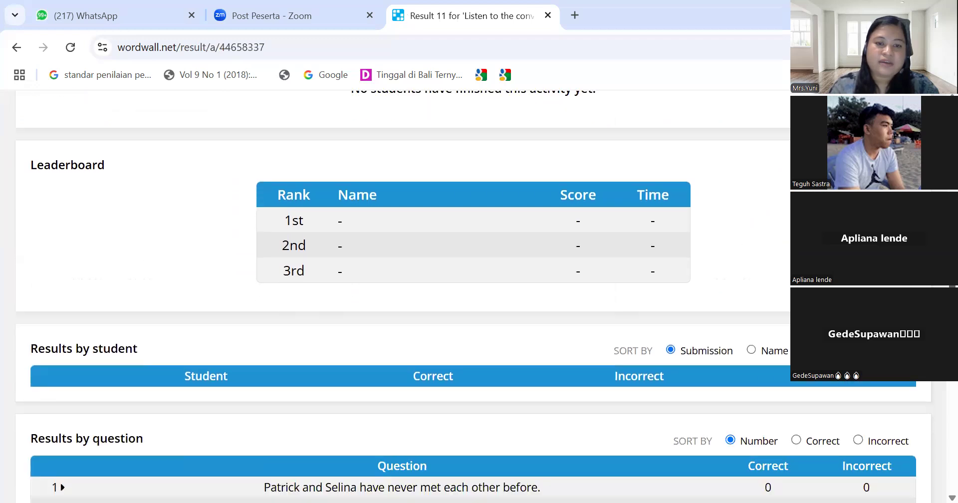
scroll(399, 299, "down", 3)
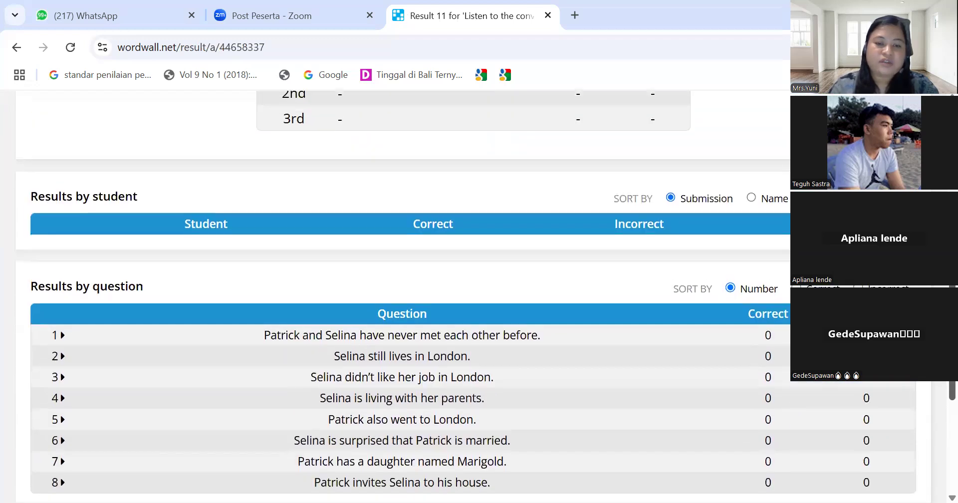
scroll(479, 299, "up", 7)
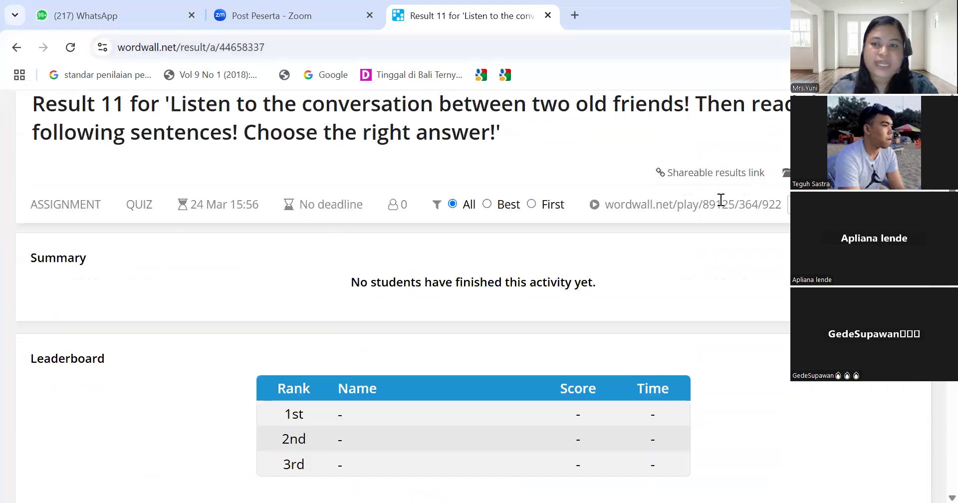
scroll(724, 125, "up", 2)
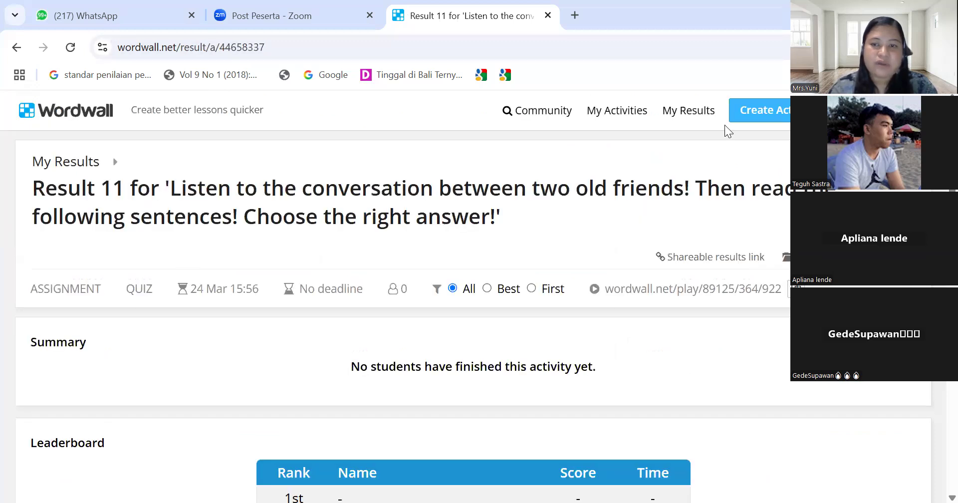
- Look through the saved results and open Result 13 for "Comparing Mars and Earth"
left_click(671, 113)
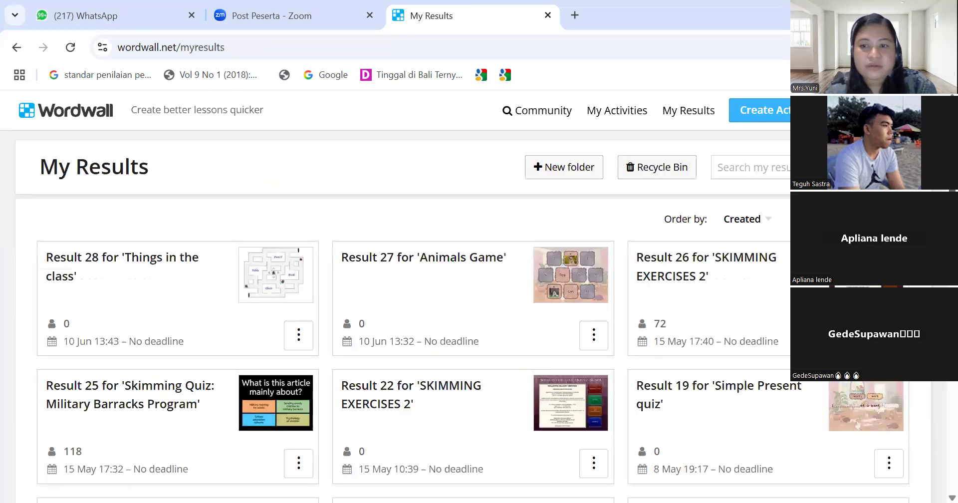
scroll(399, 299, "down", 5)
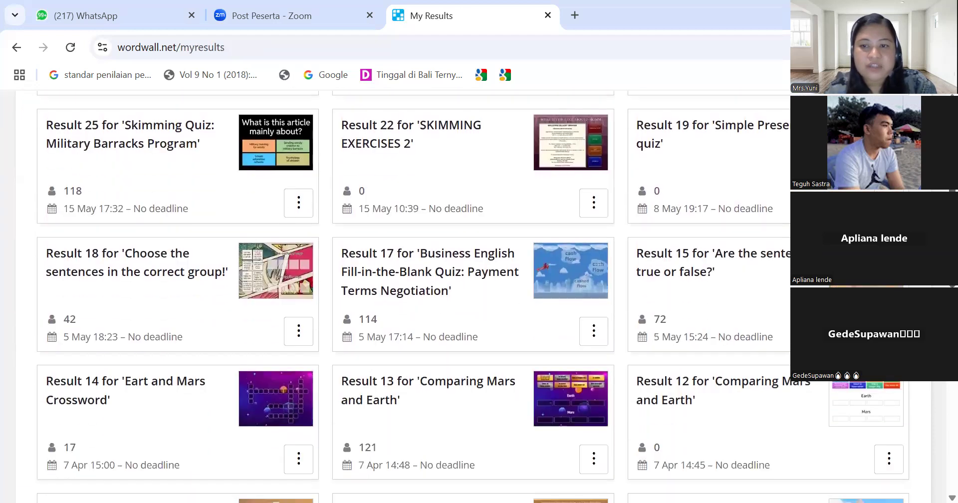
scroll(473, 296, "down", 2)
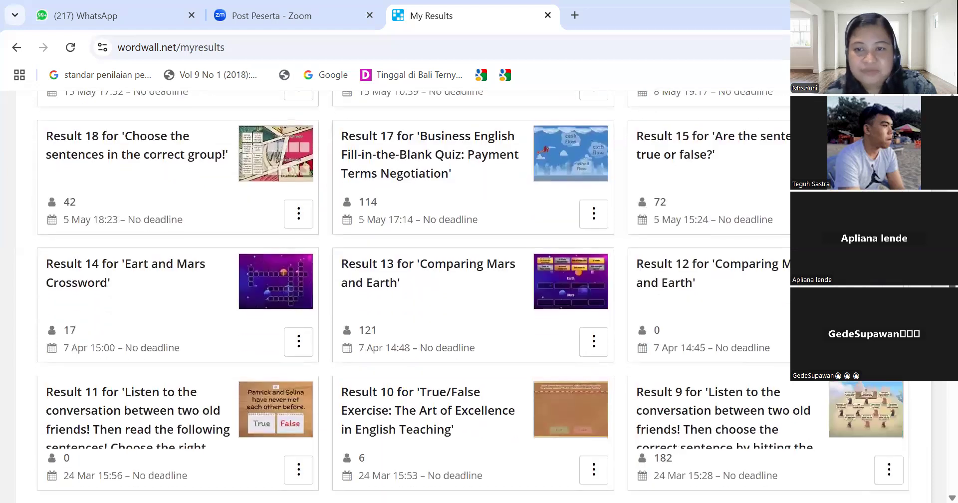
scroll(473, 297, "down", 3)
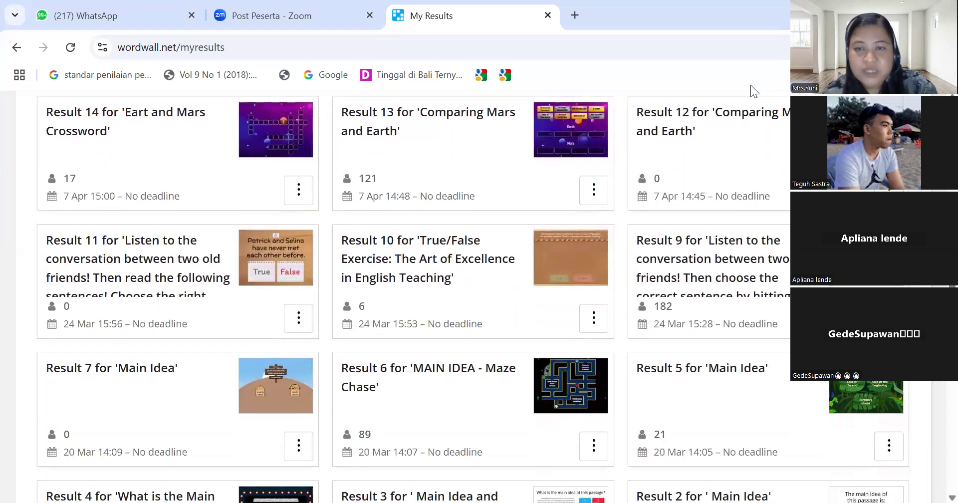
left_click(466, 156)
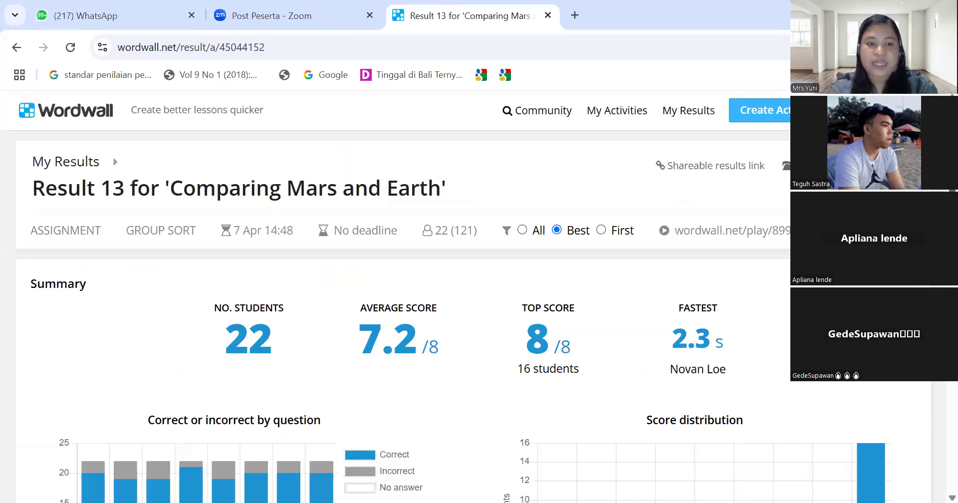
- Examine the summary scores and charts of the Comparing Mars and Earth result, highlighting the fastest student's name
scroll(445, 298, "down", 1)
scroll(445, 299, "down", 1)
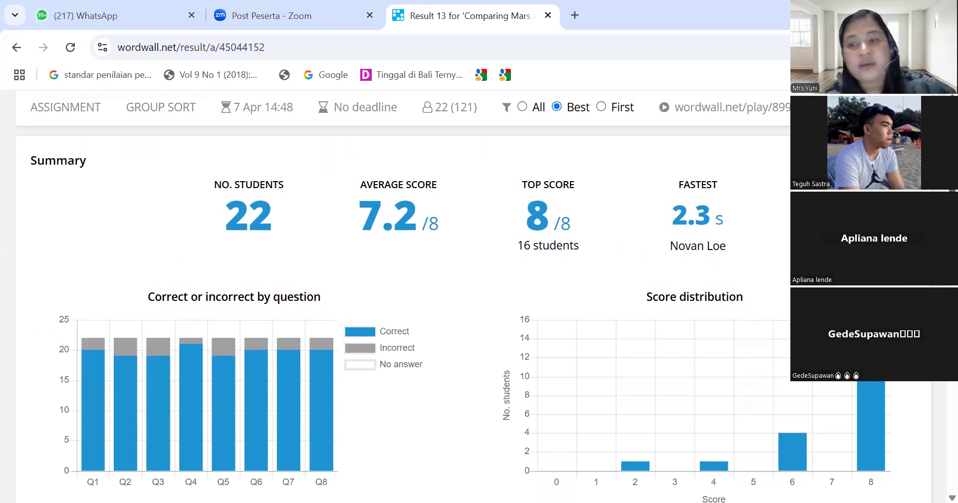
scroll(713, 131, "down", 1)
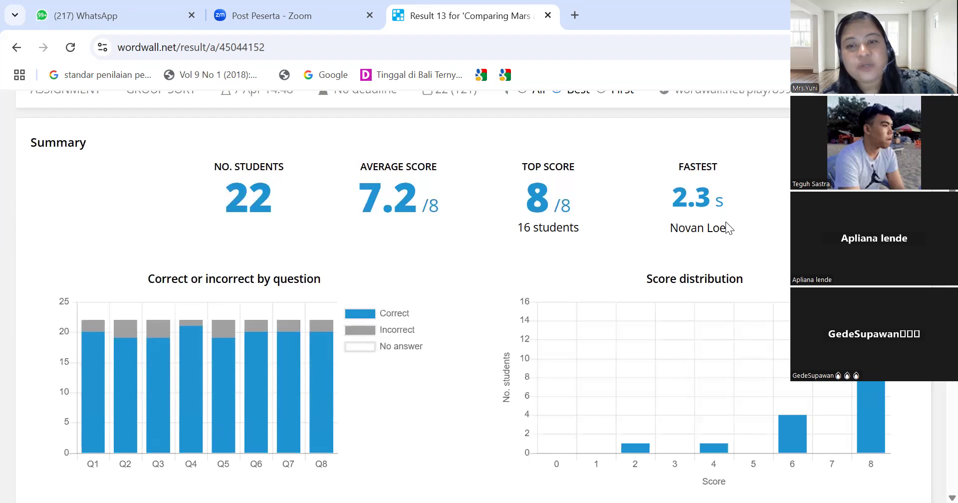
left_click_drag(667, 227, 726, 231)
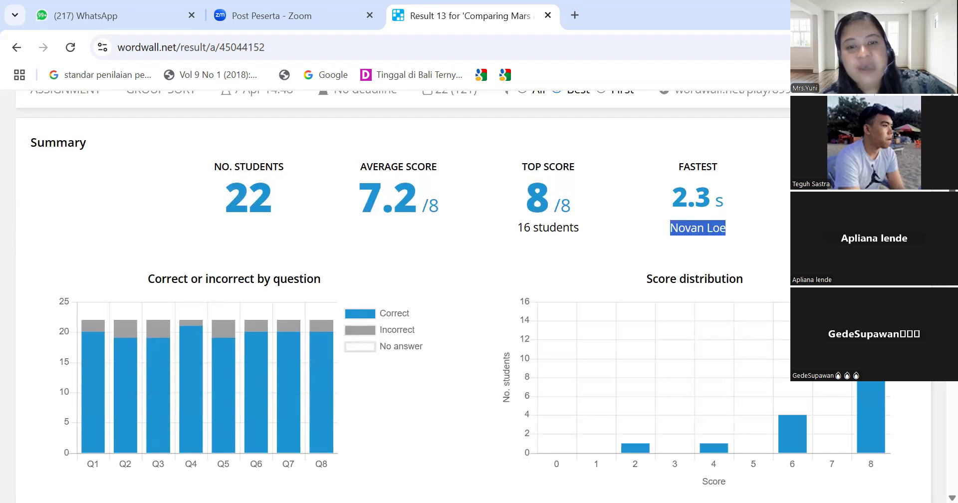
- Examine the question and score distribution charts, the results by student and the results by question
scroll(474, 294, "down", 4)
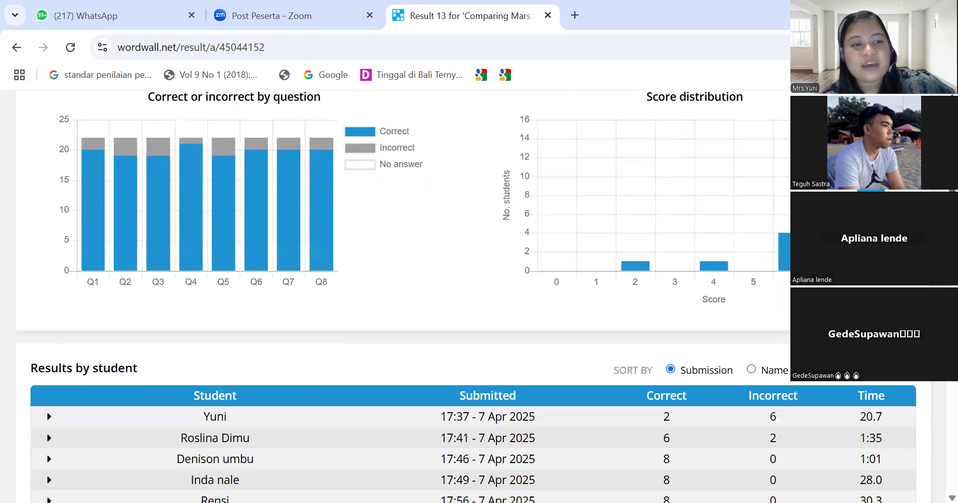
scroll(474, 294, "up", 2)
scroll(474, 295, "down", 10)
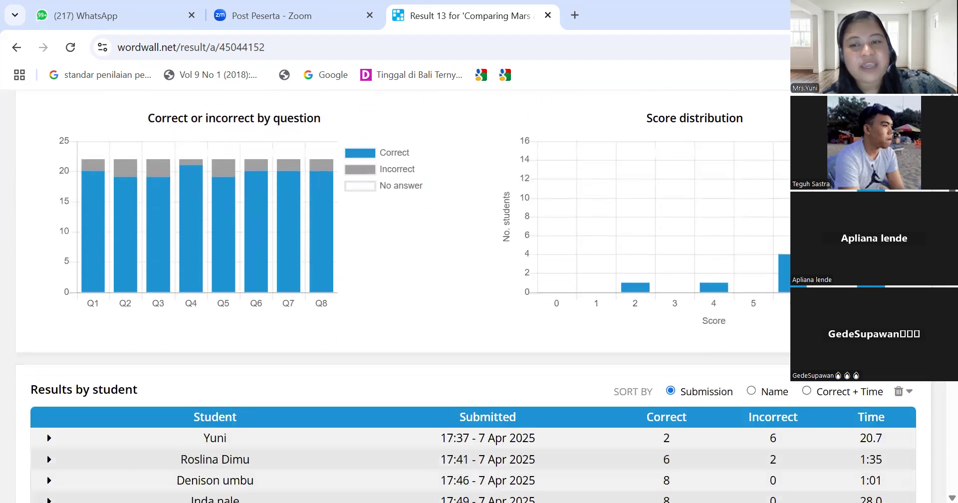
scroll(474, 294, "up", 4)
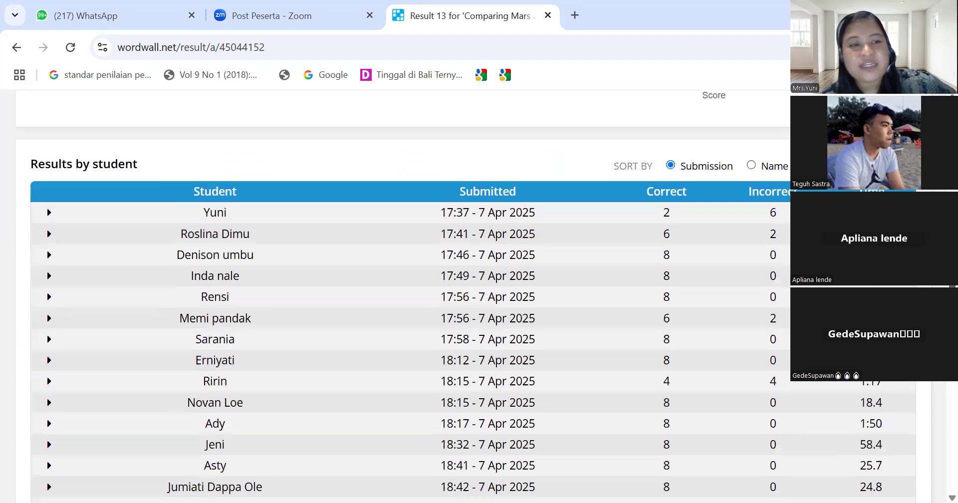
scroll(474, 294, "down", 1)
scroll(934, 439, "down", 13)
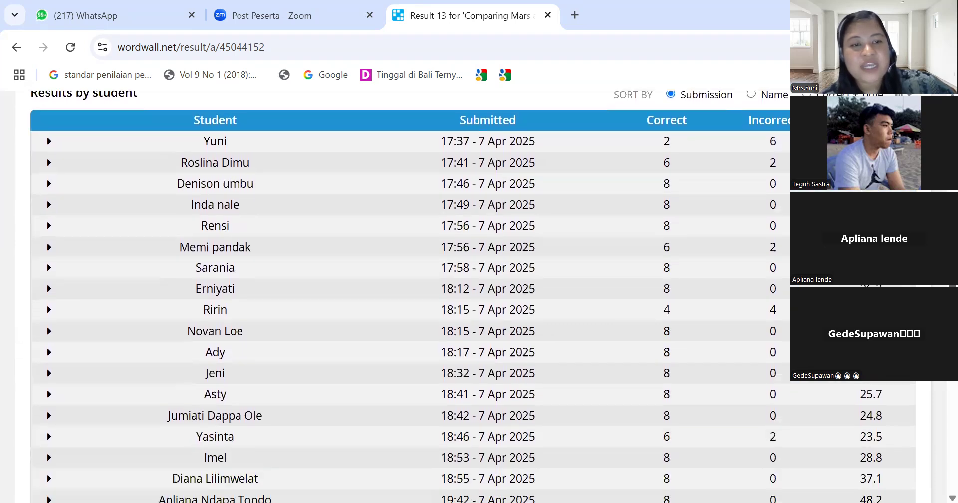
scroll(934, 469, "up", 2)
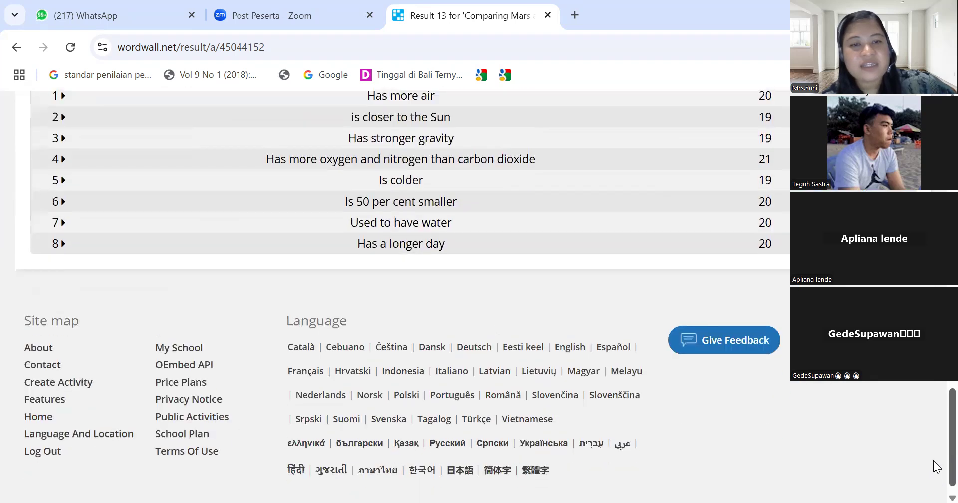
scroll(927, 459, "down", 2)
scroll(931, 479, "up", 14)
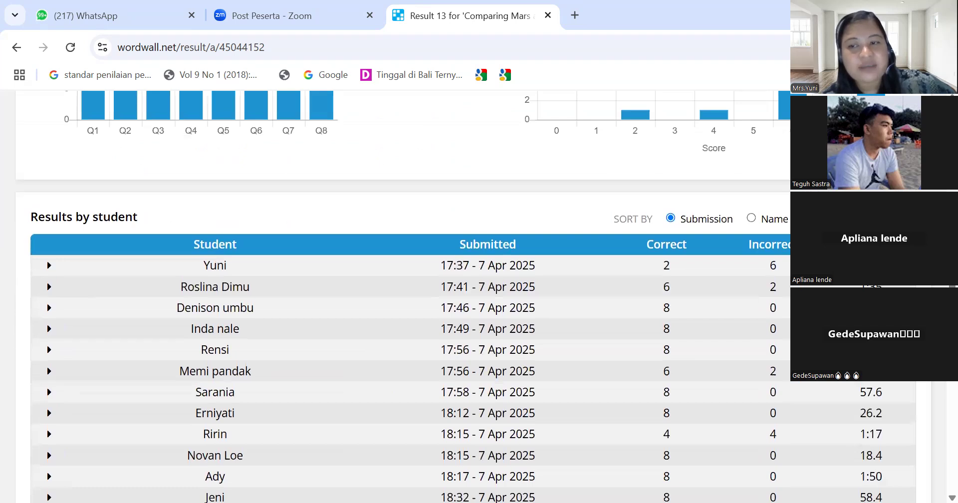
- Sort the results by student by Correct + Time and review the ranked list down to the lowest scores
left_click(807, 218)
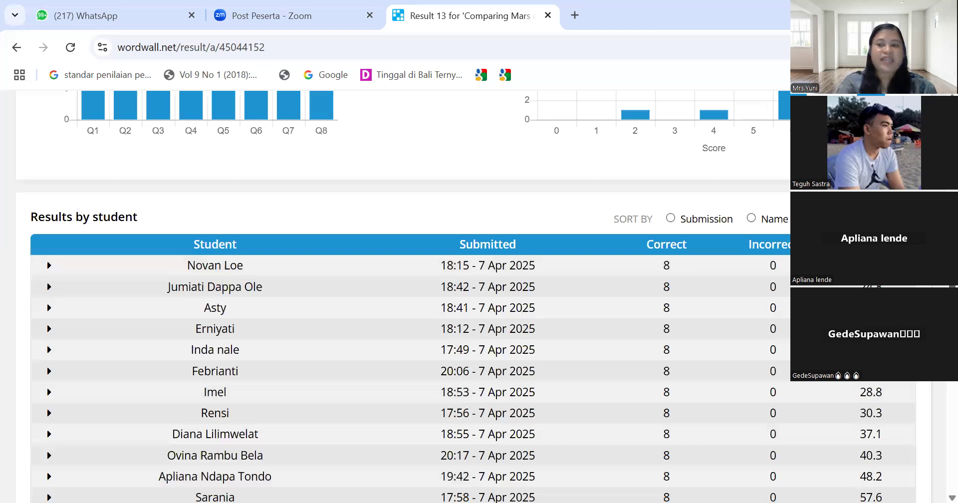
scroll(399, 300, "down", 3)
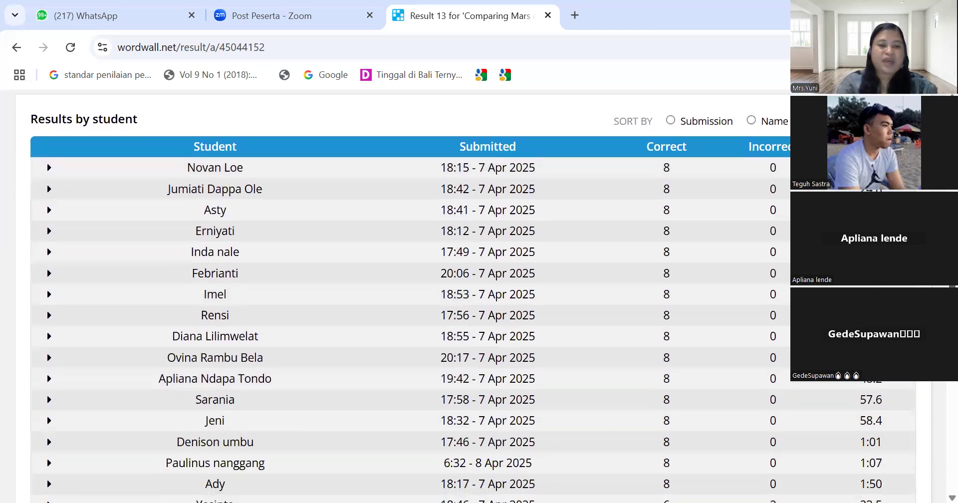
scroll(399, 300, "up", 1)
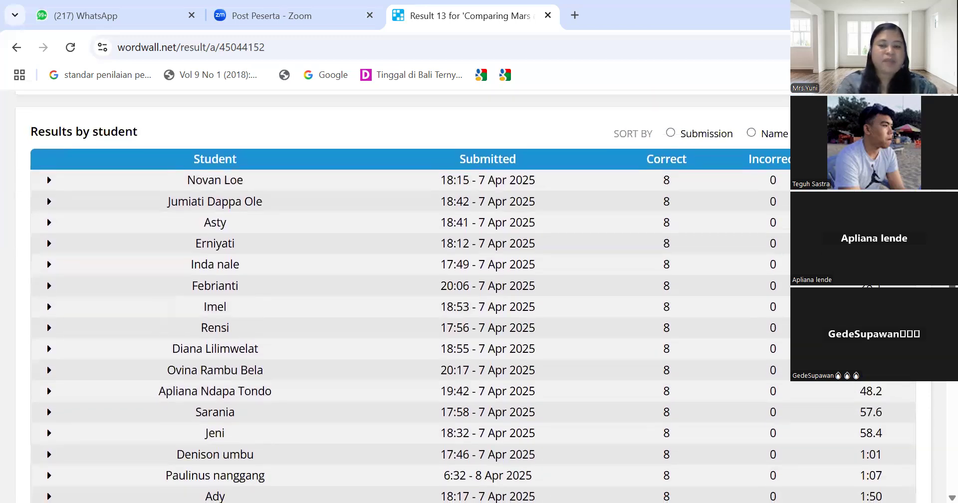
scroll(399, 299, "down", 6)
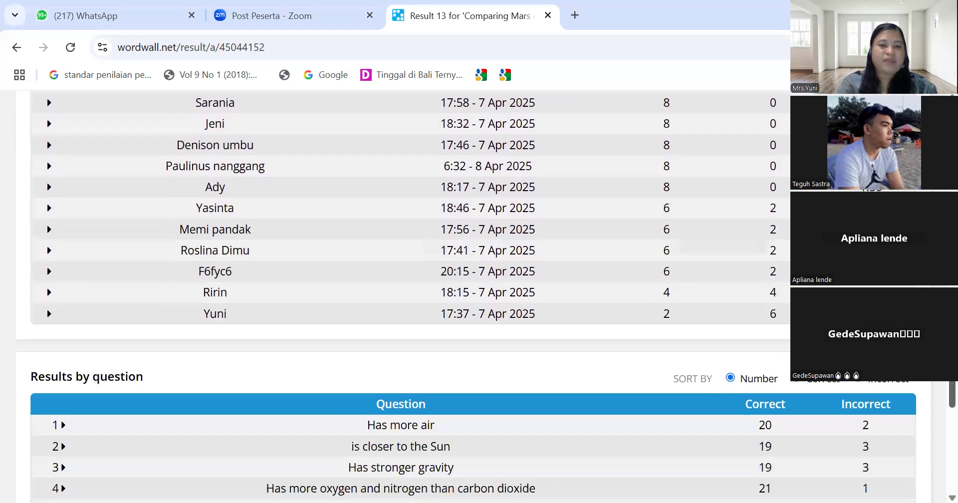
scroll(399, 300, "up", 7)
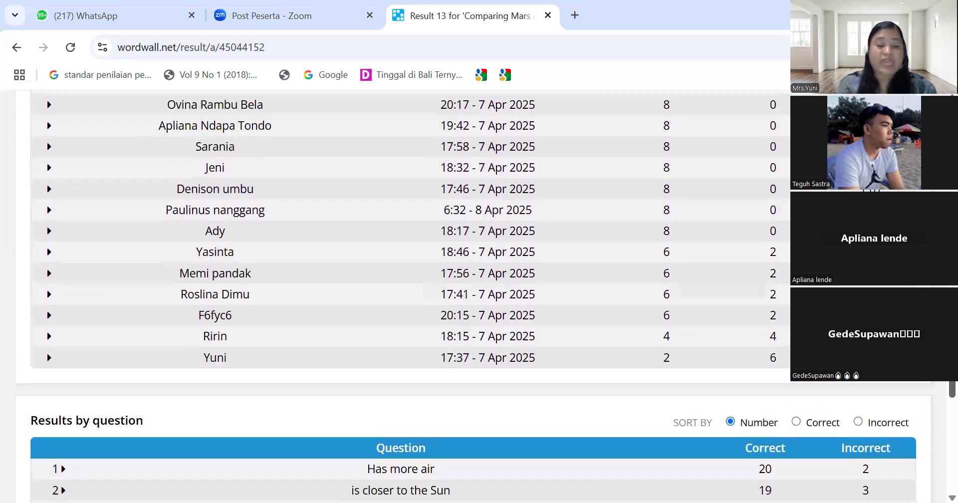
- Return to the saved activities and open the maze chase activity "Things in the class"
scroll(399, 299, "up", 14)
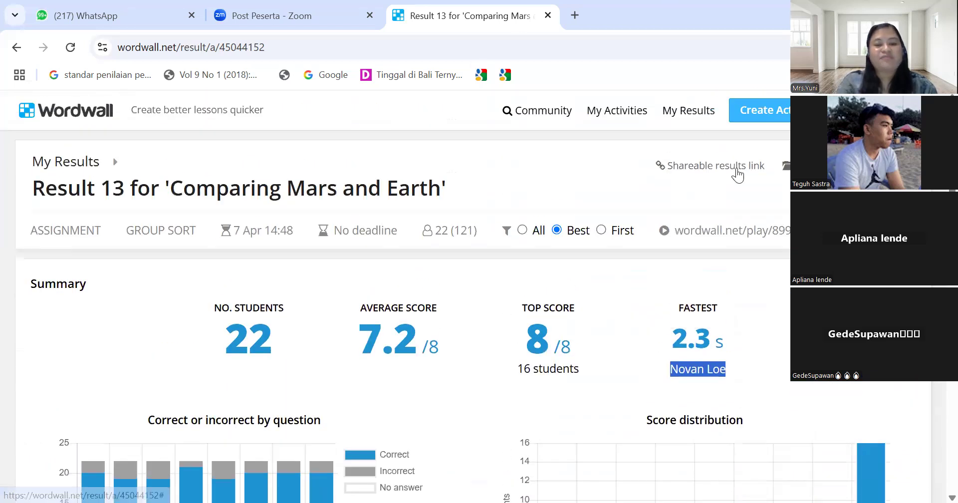
left_click(633, 119)
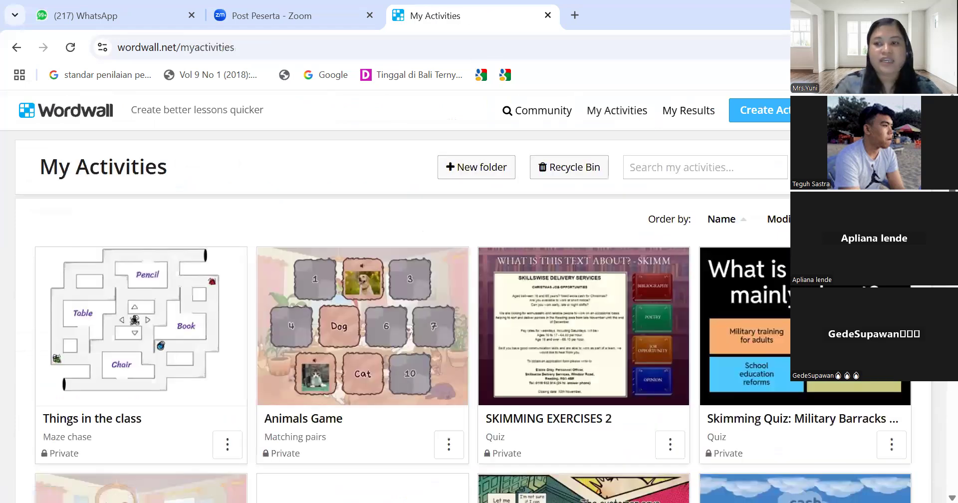
scroll(139, 204, "down", 2)
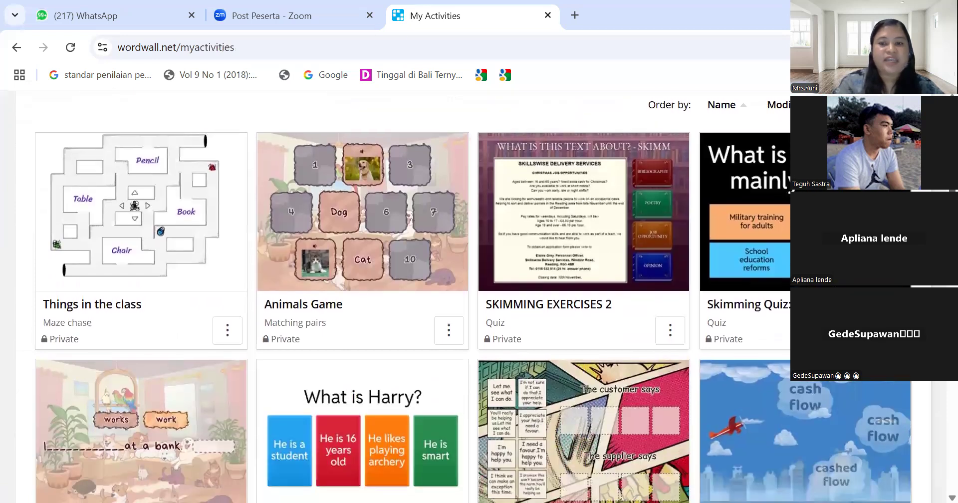
left_click(135, 256)
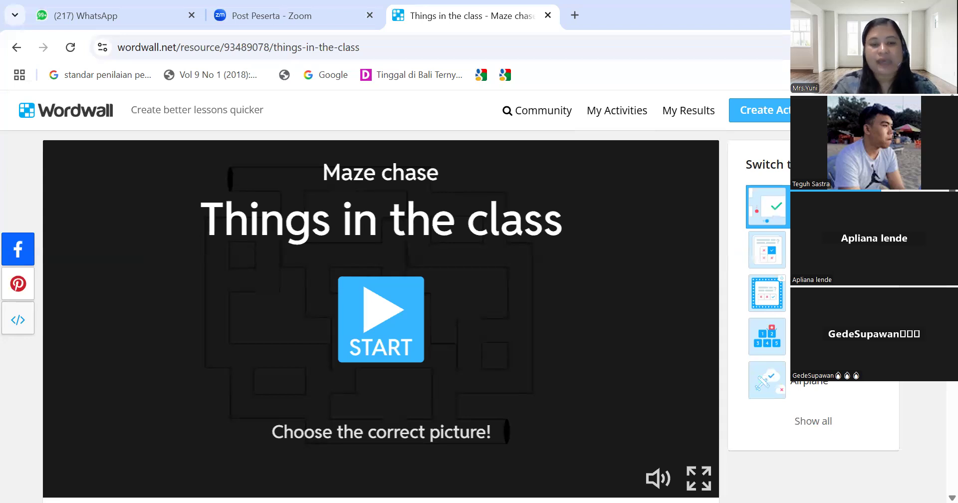
- Look over the Things in the class activity page and start its maze chase game
scroll(379, 299, "down", 6)
scroll(379, 299, "up", 5)
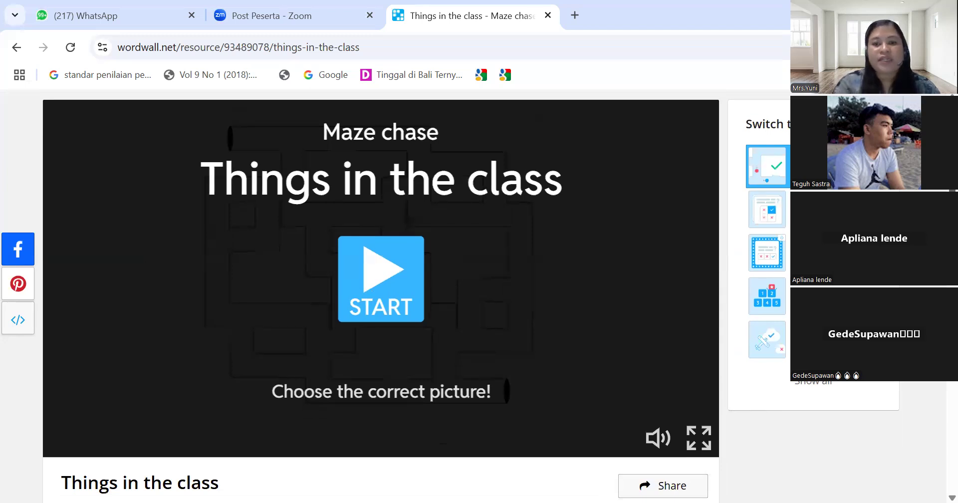
scroll(376, 214, "down", 2)
scroll(377, 215, "up", 2)
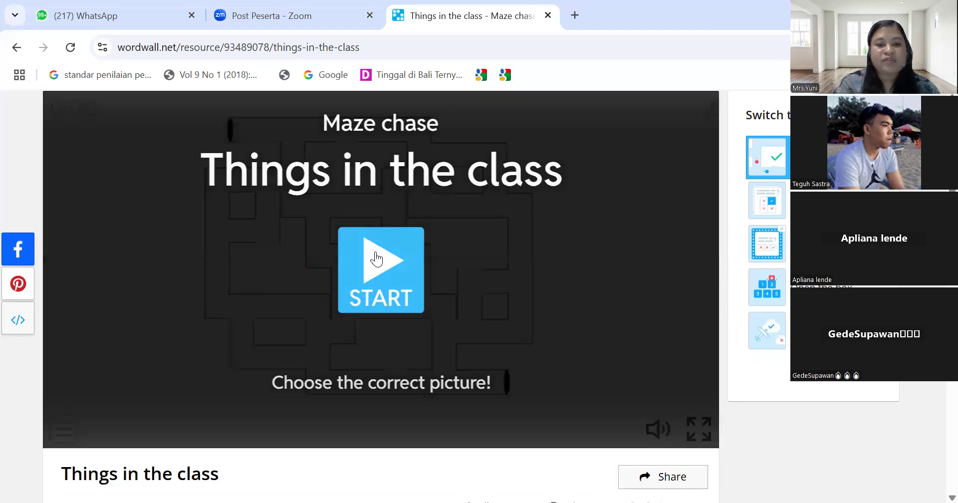
left_click(376, 259)
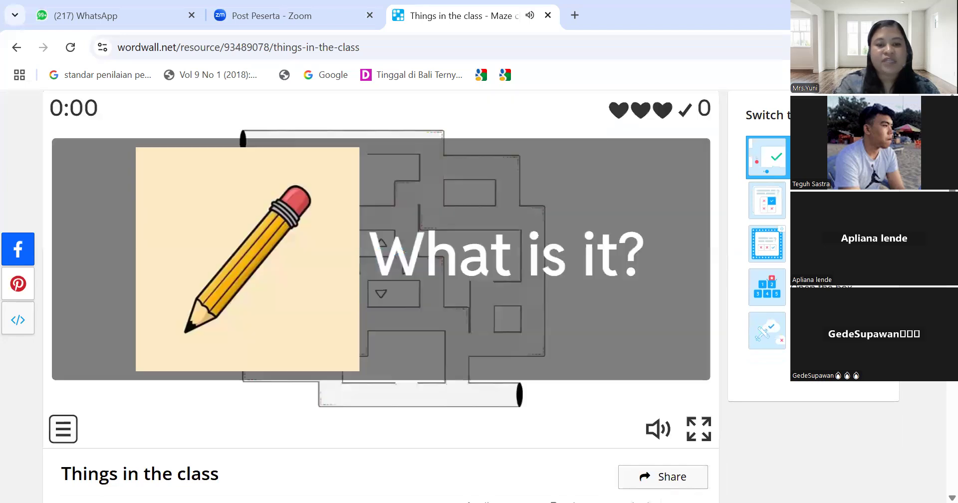
- Examine the running maze with its answer zones, the question shown and the activity's assignment list
scroll(684, 150, "down", 3)
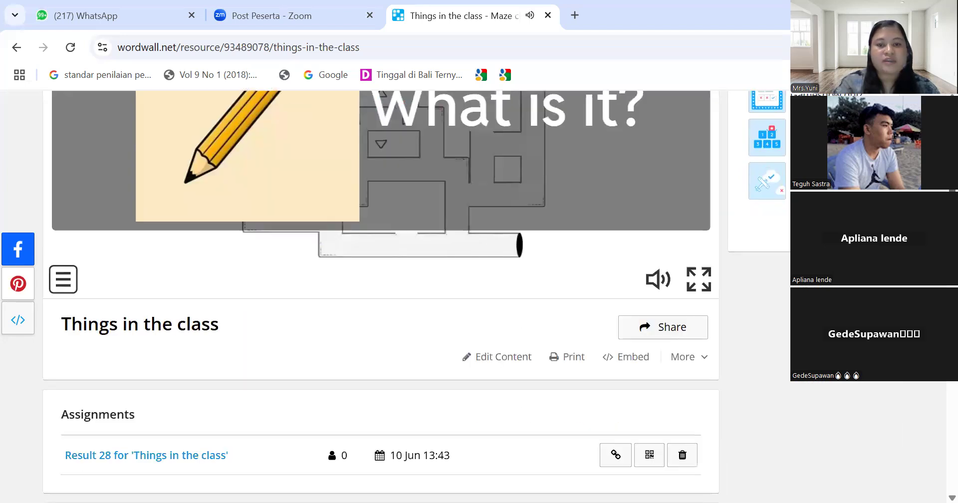
scroll(684, 150, "up", 2)
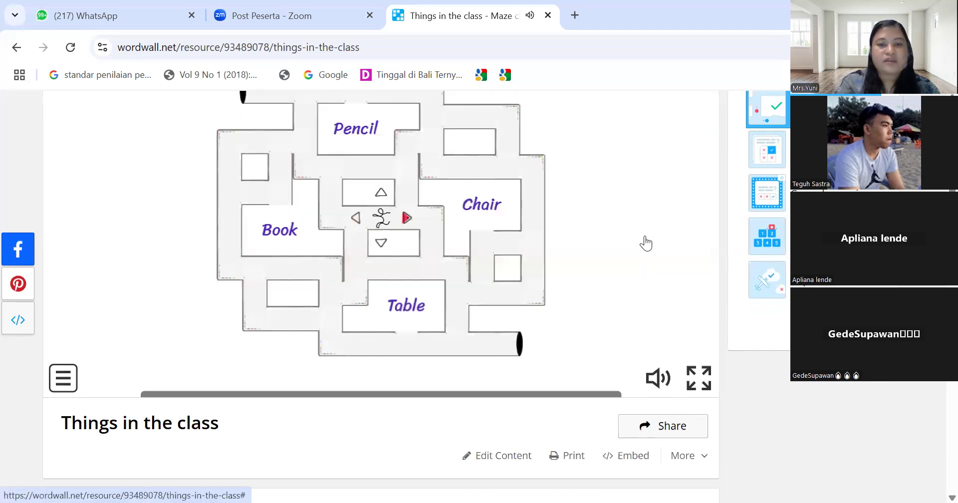
scroll(381, 250, "up", 1)
scroll(381, 250, "down", 1)
scroll(381, 249, "down", 1)
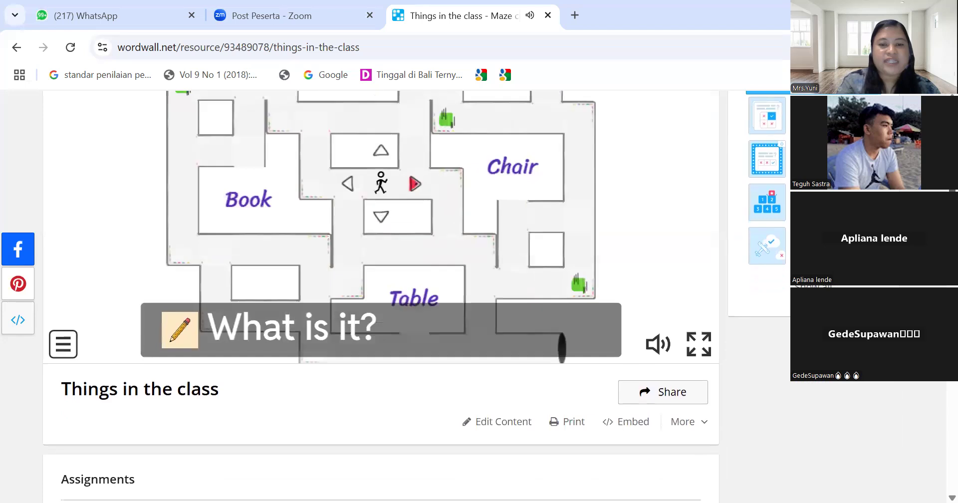
scroll(638, 209, "up", 1)
scroll(638, 209, "down", 1)
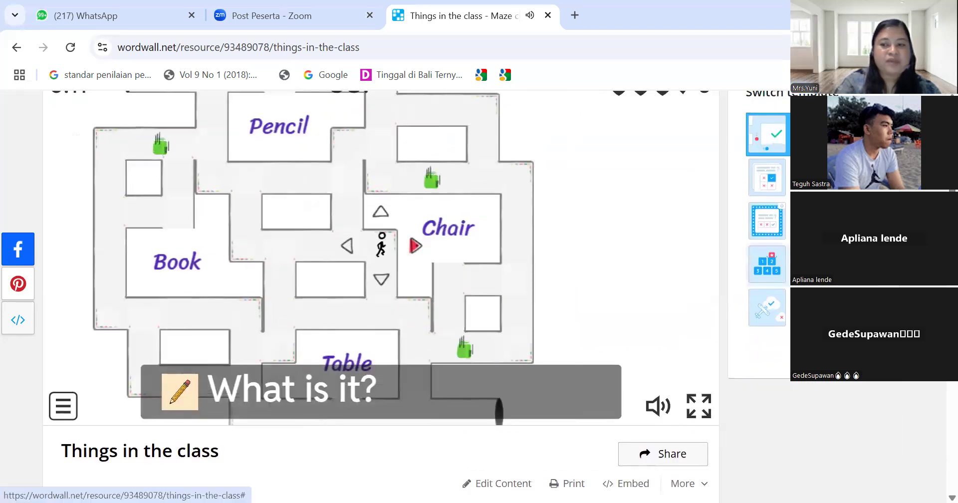
scroll(381, 292, "down", 1)
scroll(381, 246, "down", 2)
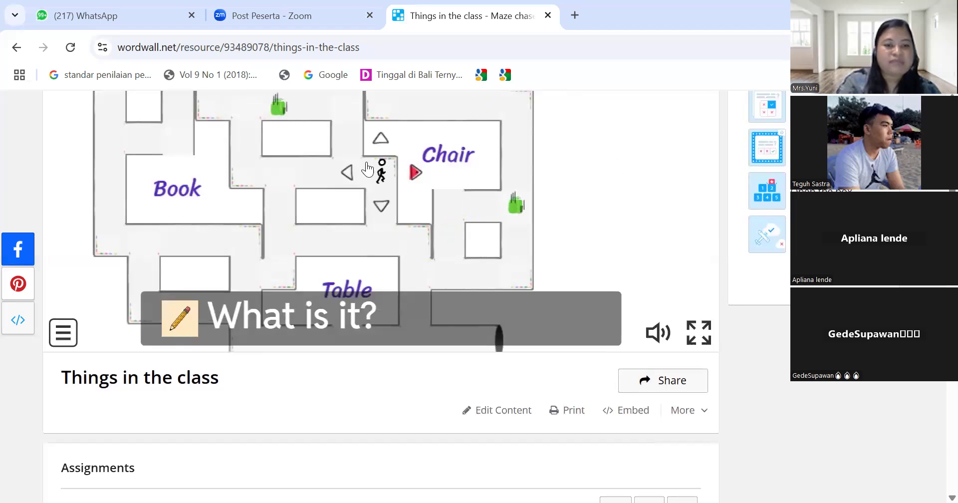
scroll(381, 269, "up", 3)
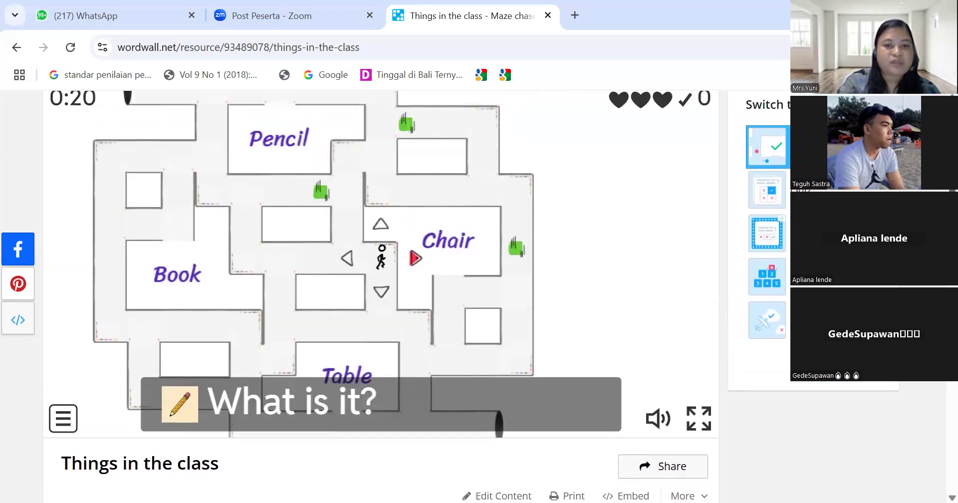
- Steer the stick figure through the maze toward the Pencil answer zone while avoiding the green monsters
key("Left")
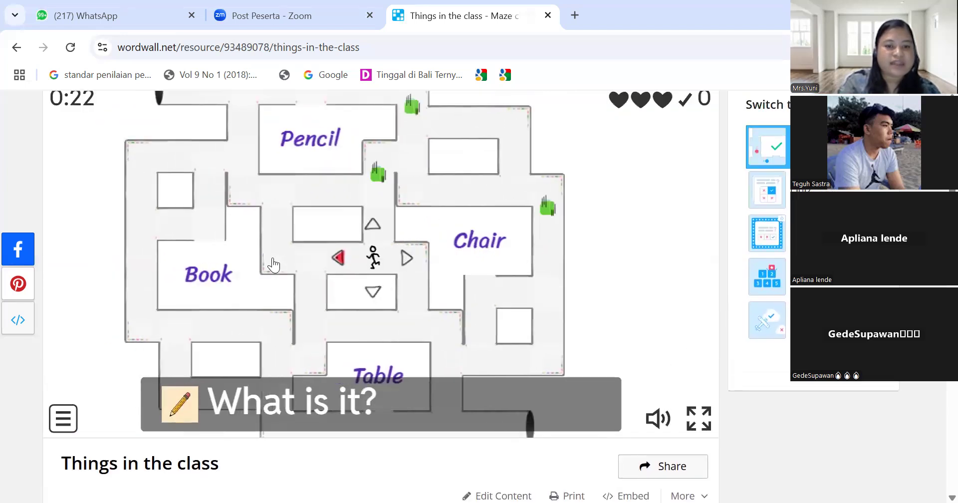
left_click(373, 219)
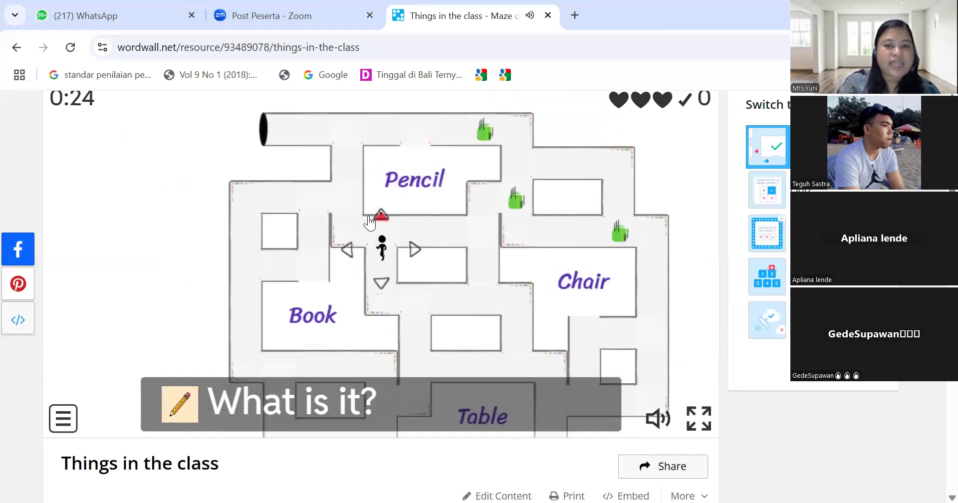
left_click(361, 236)
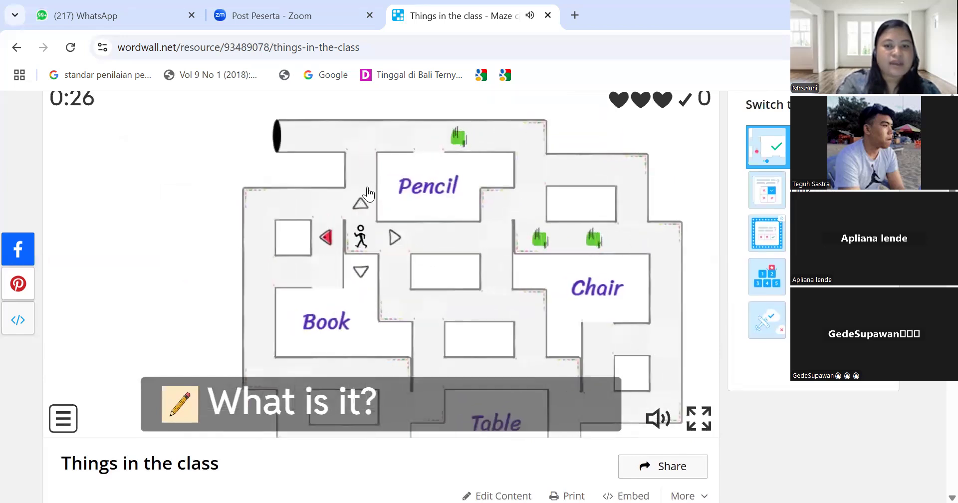
left_click(363, 203)
left_click(366, 224)
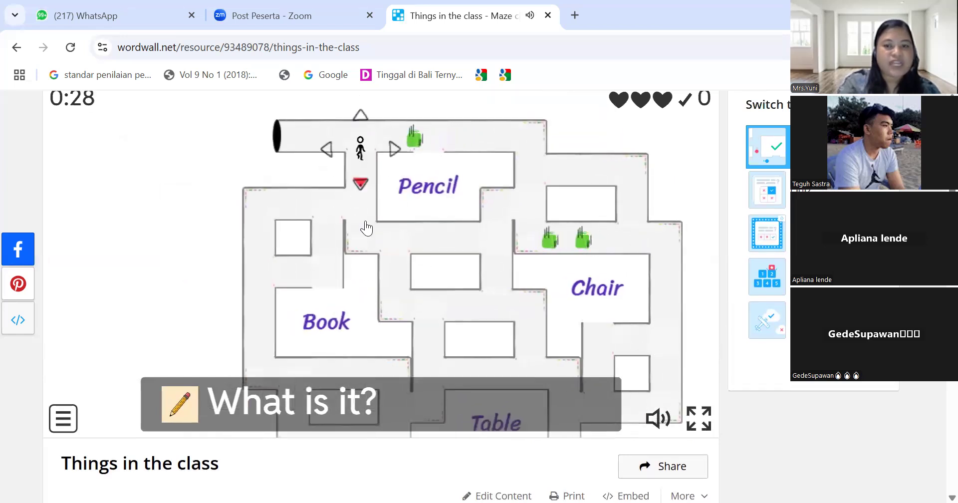
left_click(394, 227)
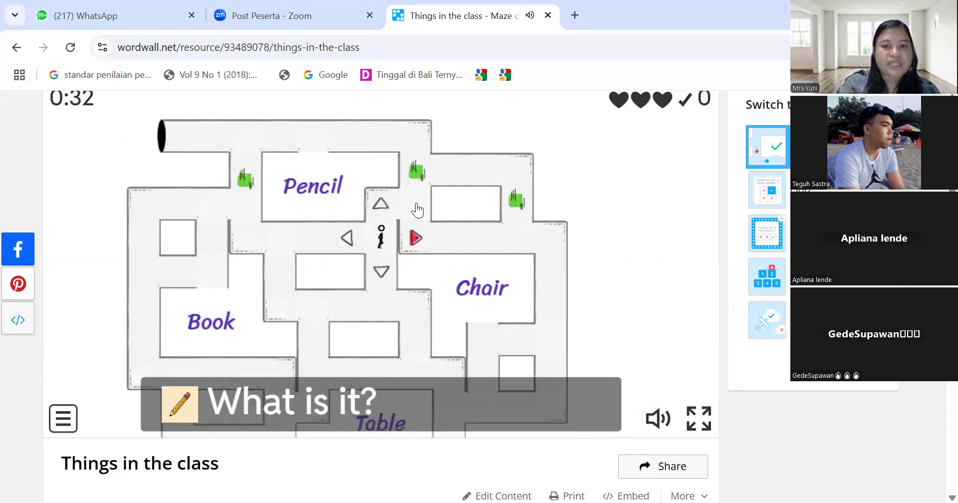
left_click(383, 164)
left_click(283, 141)
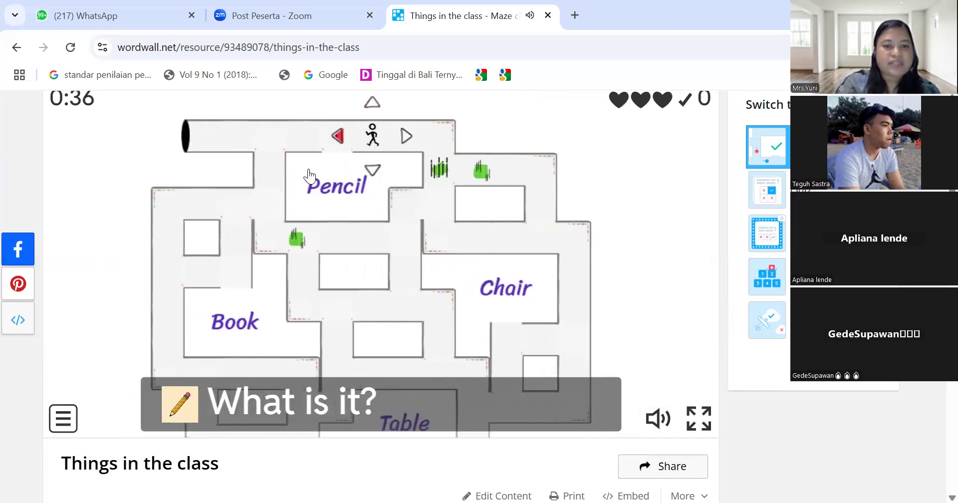
left_click(484, 148)
left_click(383, 211)
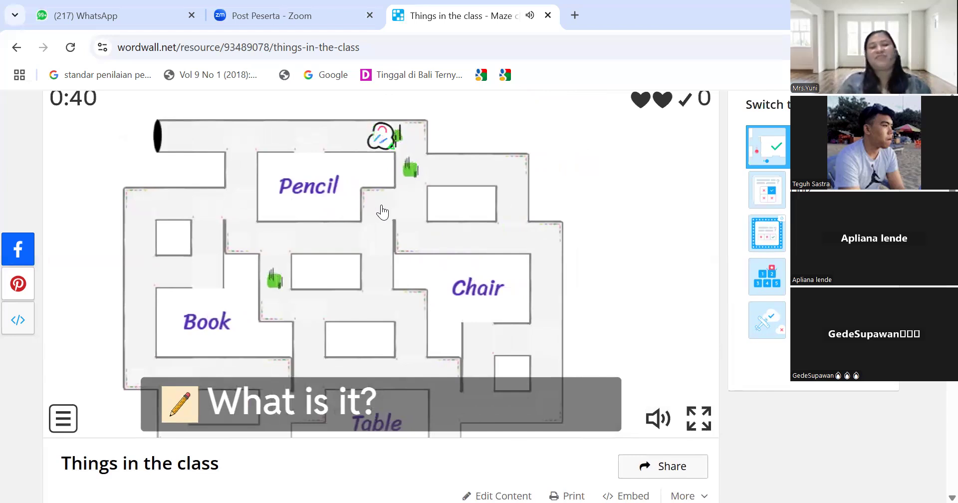
left_click(381, 212)
left_click(345, 258)
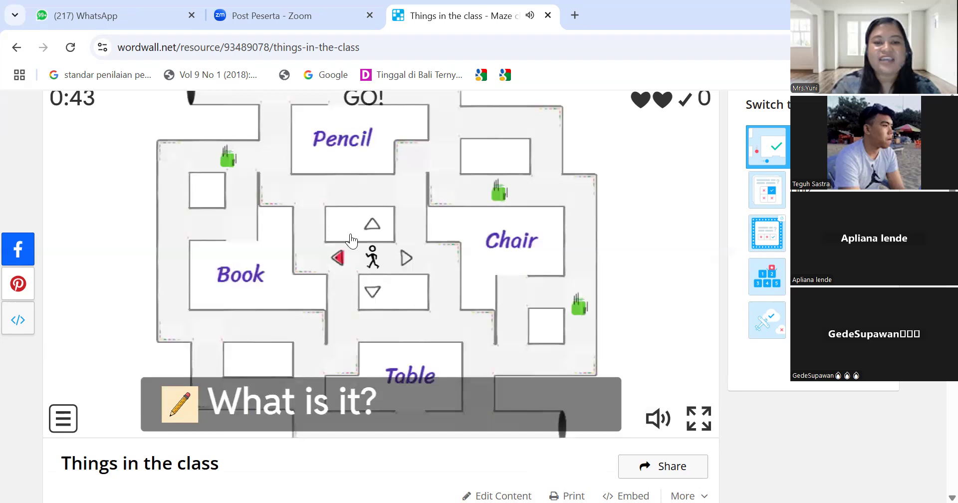
key("Up")
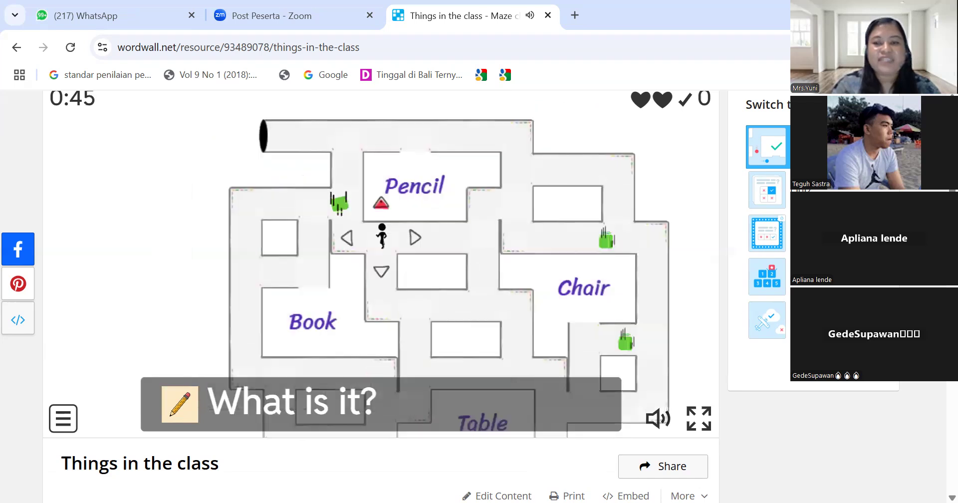
- Open the content of the Things in the class activity for editing
scroll(381, 265, "down", 2)
scroll(484, 149, "down", 5)
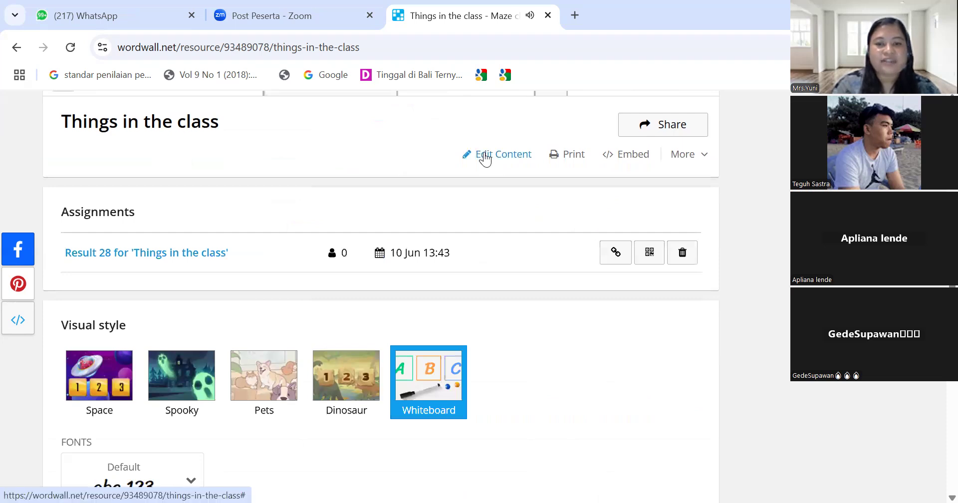
left_click(487, 156)
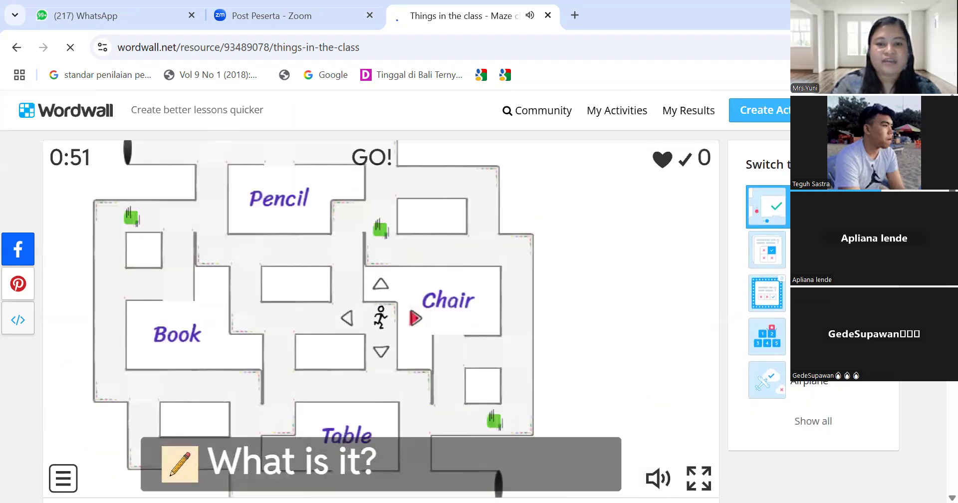
scroll(439, 261, "down", 4)
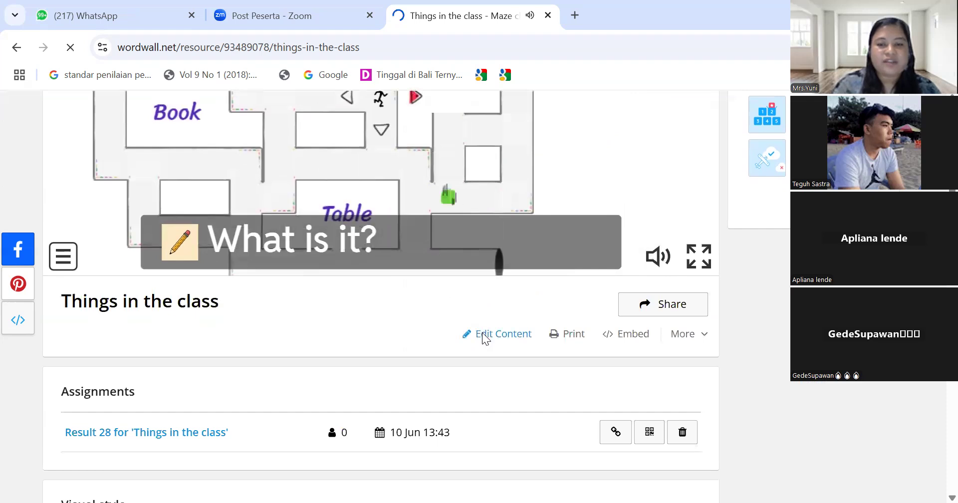
scroll(759, 212, "up", 4)
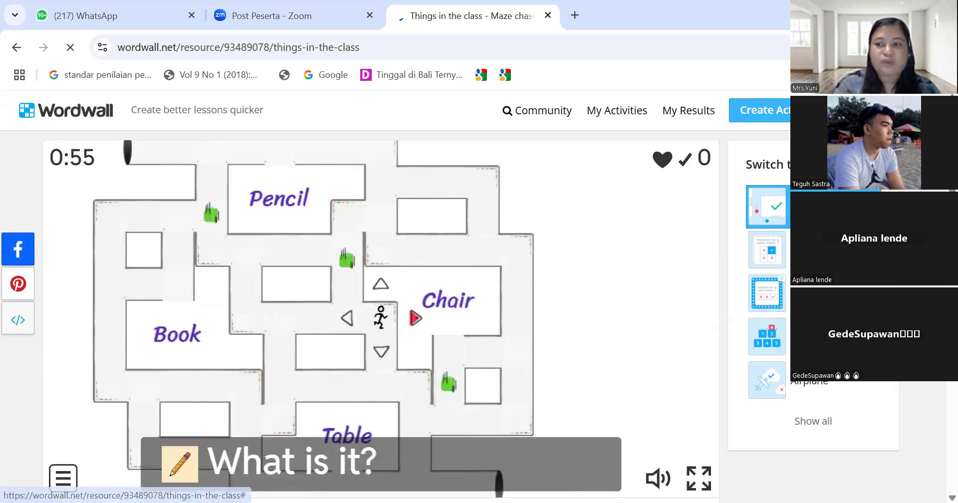
scroll(395, 296, "down", 5)
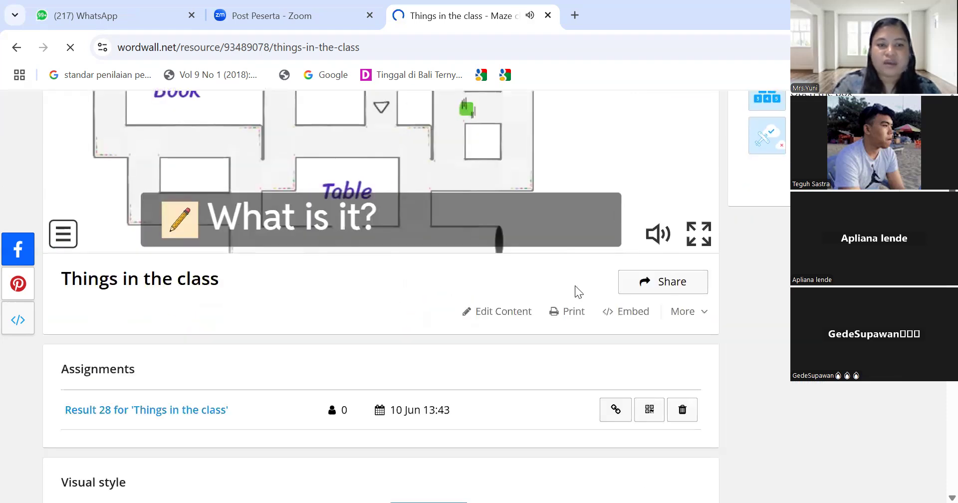
left_click(529, 311)
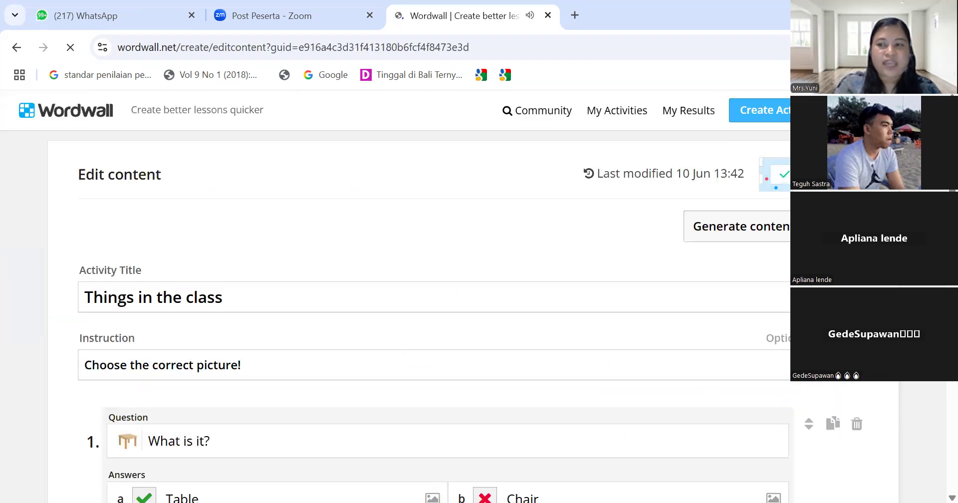
- Look through the activity's title, instruction and questions to the end of the editor, and finish editing without changes
scroll(419, 299, "down", 1)
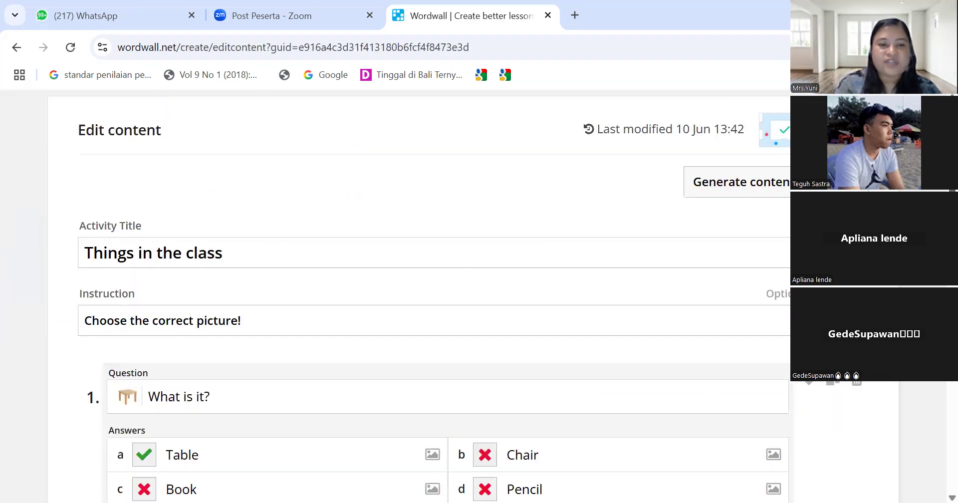
scroll(936, 474, "down", 20)
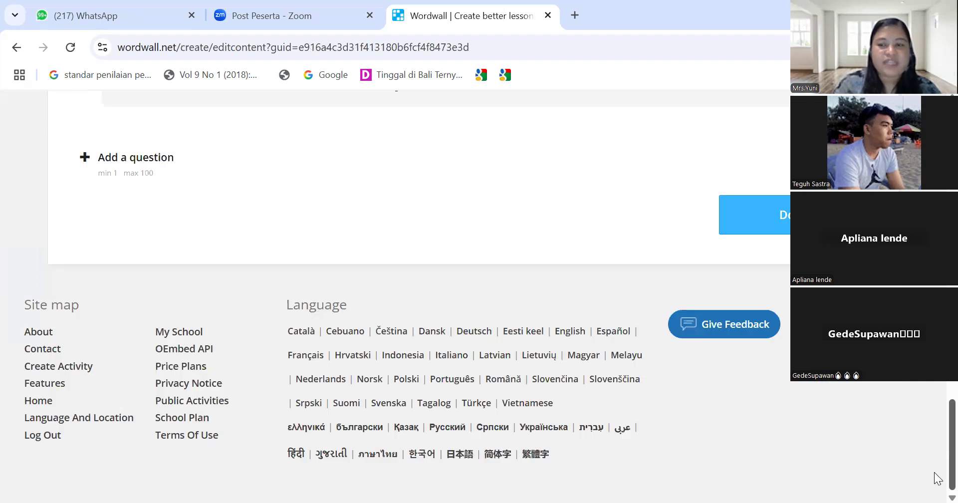
left_click(759, 219)
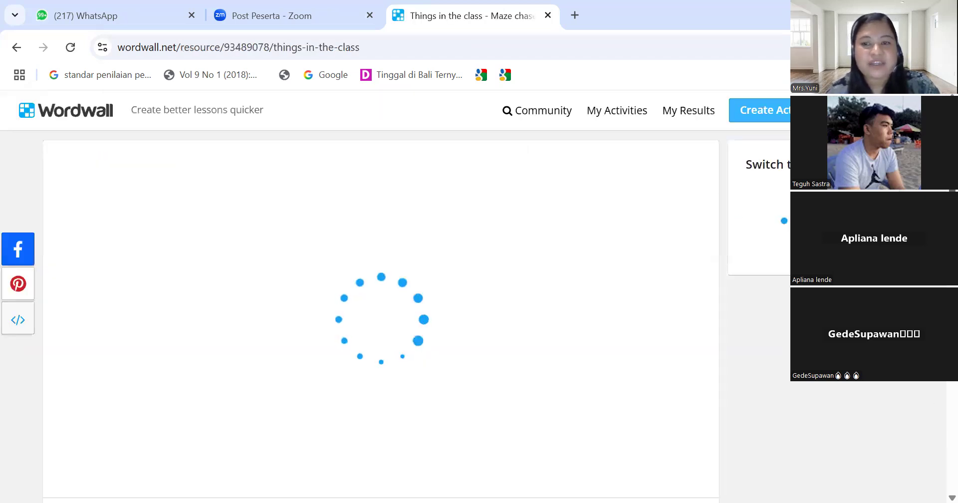
- Change the visual style of the Things in the class activity to Dinosaur
scroll(938, 434, "down", 3)
scroll(381, 296, "down", 8)
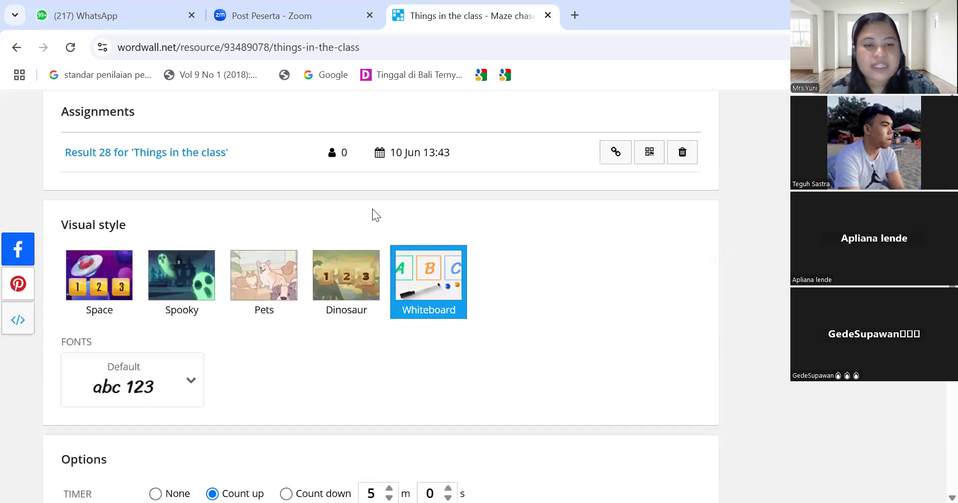
left_click(344, 294)
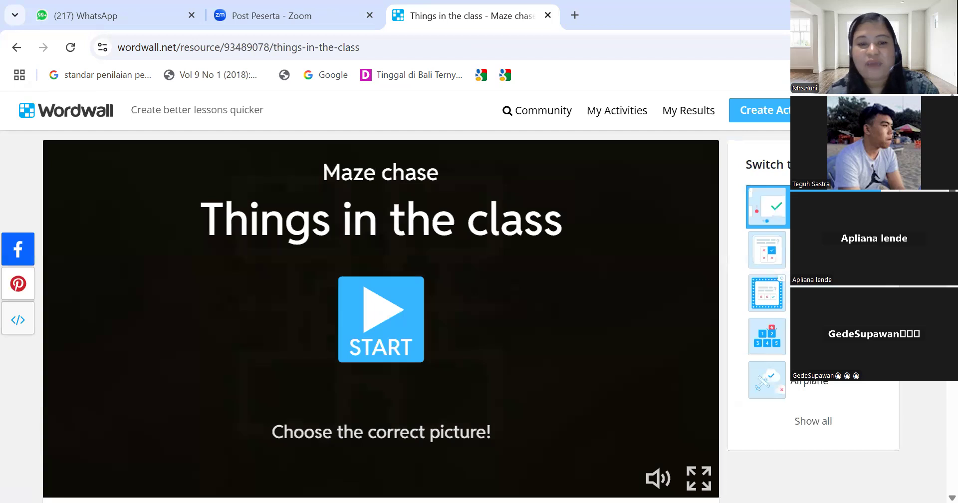
- Start the Things in the class maze chase in its Dinosaur style
scroll(379, 173, "down", 3)
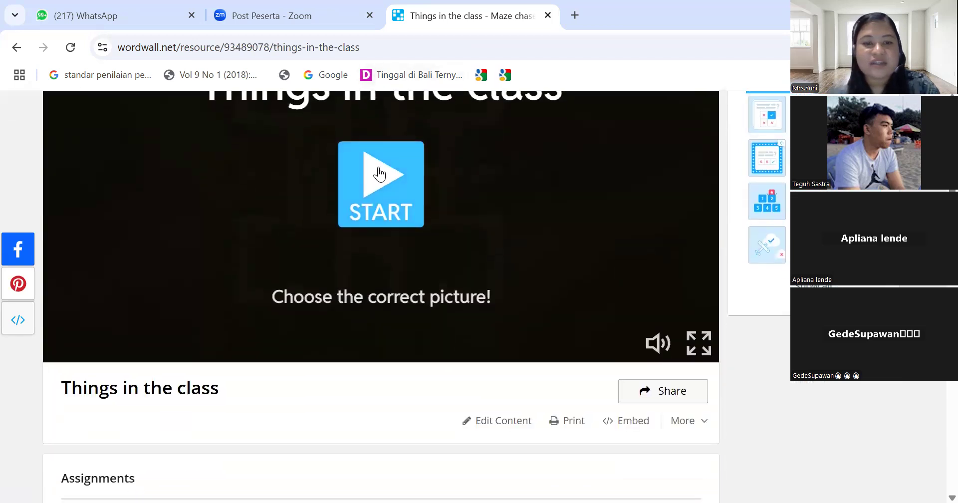
scroll(380, 175, "up", 2)
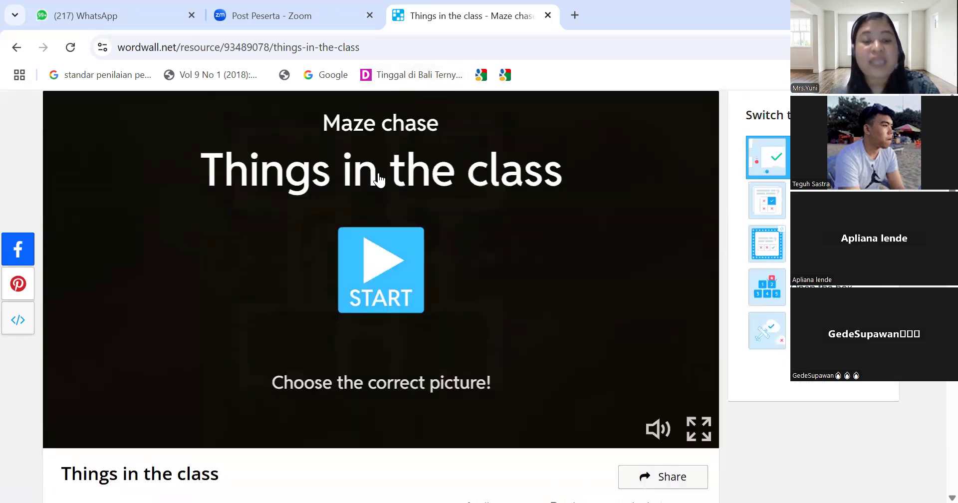
left_click(388, 268)
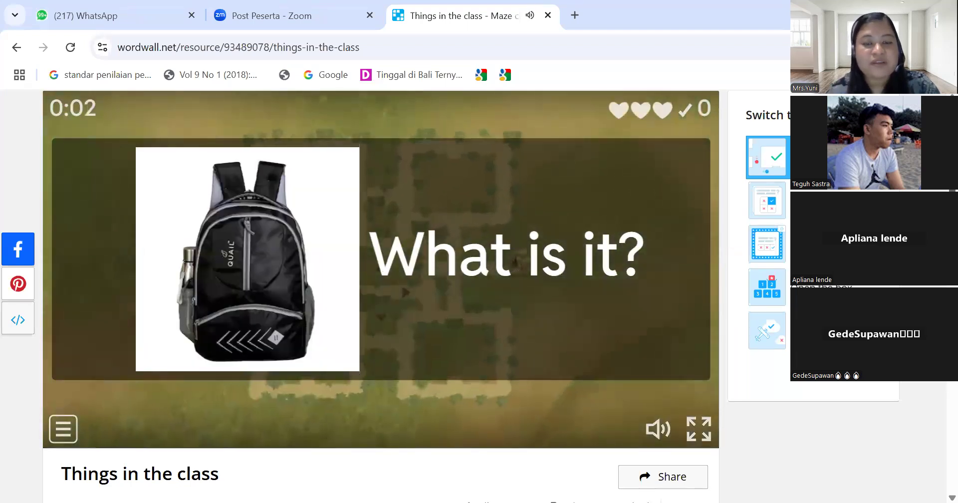
- Guide the dinosaur through the maze into the Bag zone to answer the backpack question
scroll(389, 269, "down", 1)
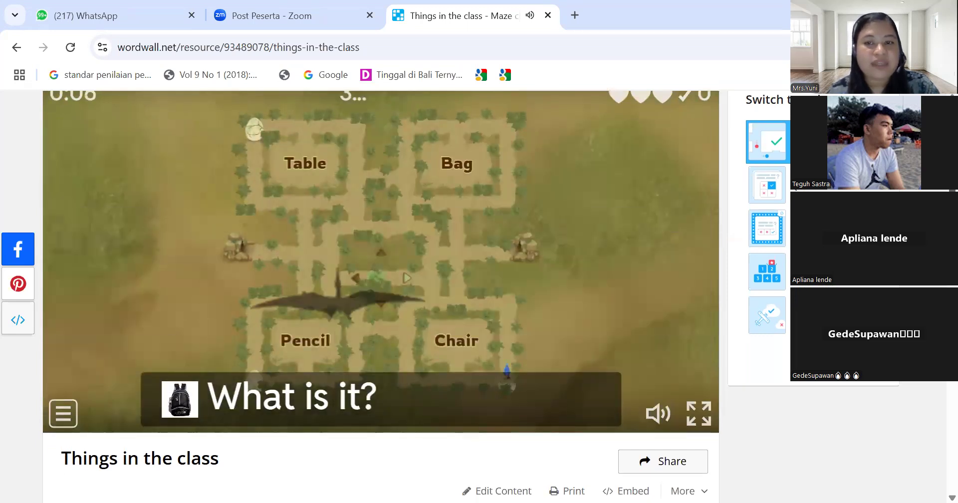
scroll(577, 174, "down", 1)
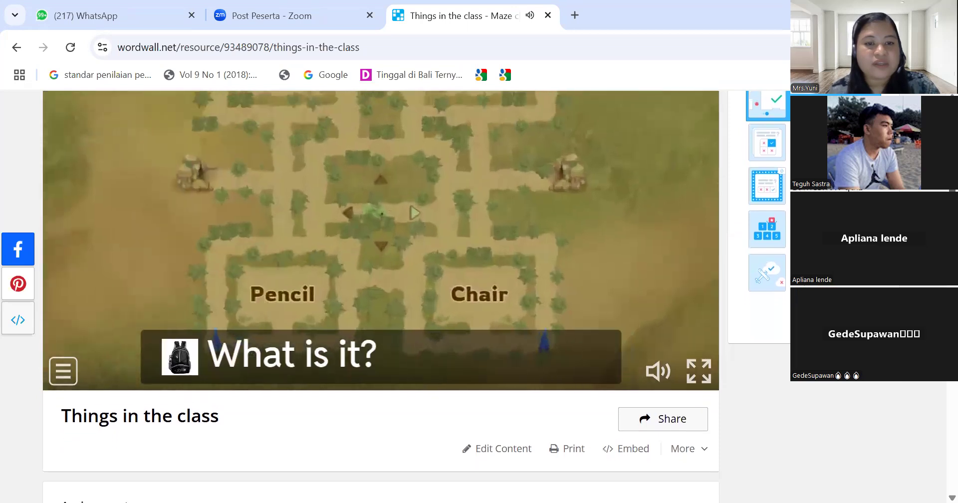
left_click(422, 206)
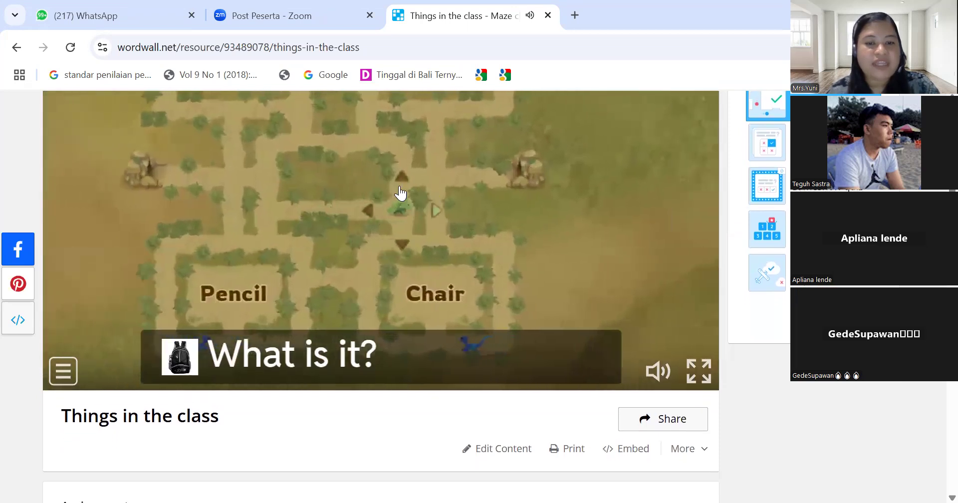
left_click(400, 194)
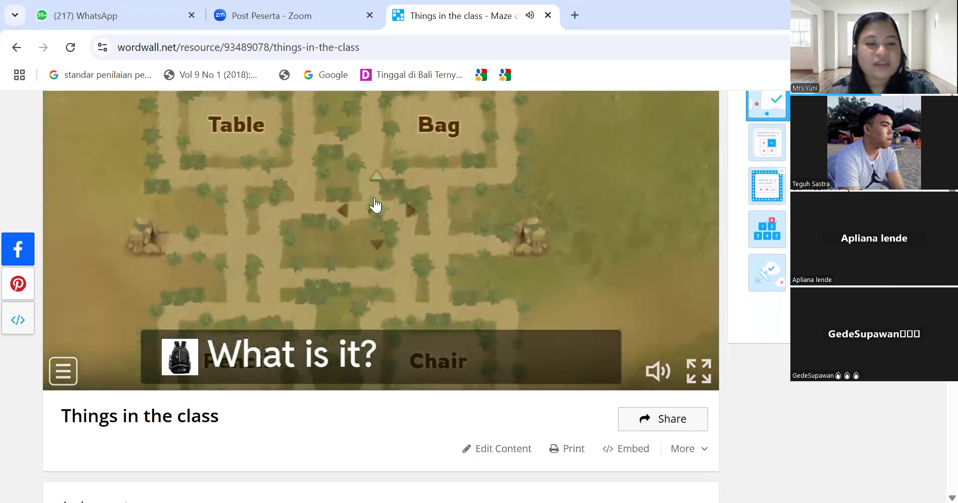
left_click(380, 152)
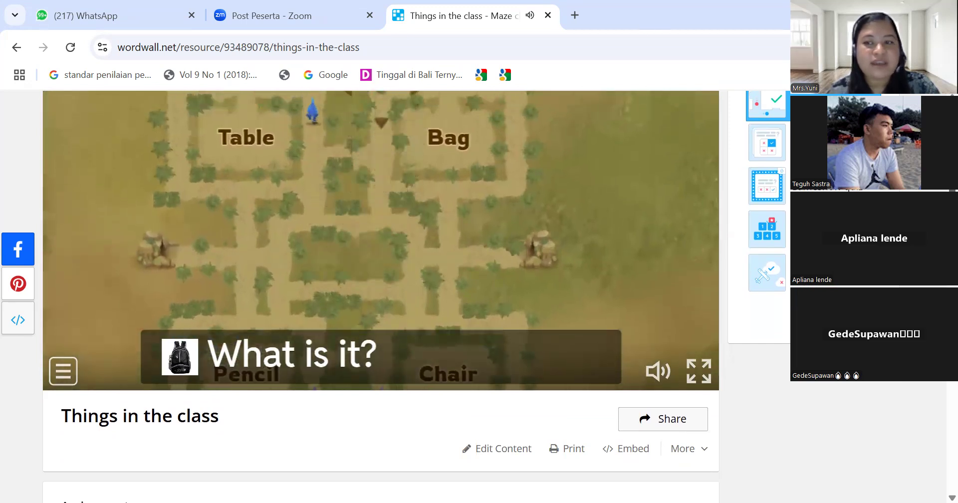
scroll(382, 146, "up", 2)
left_click(437, 197)
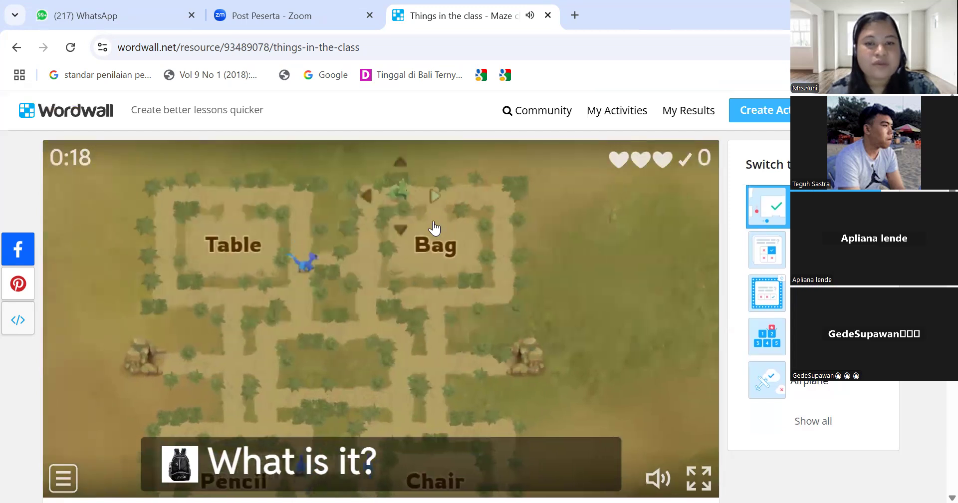
left_click(434, 228)
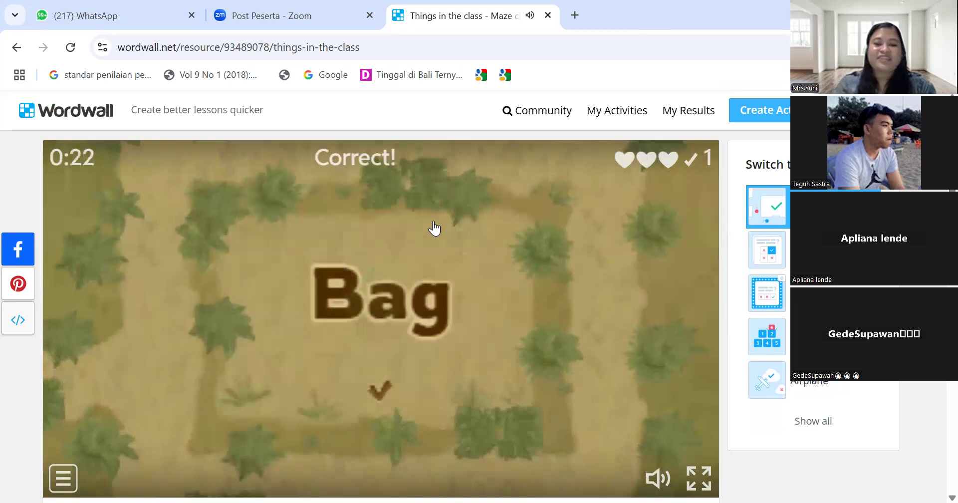
- Share the activity as an assignment with name entry, no deadline, and Show answers and Start again enabled at the end of the game
scroll(379, 300, "down", 2)
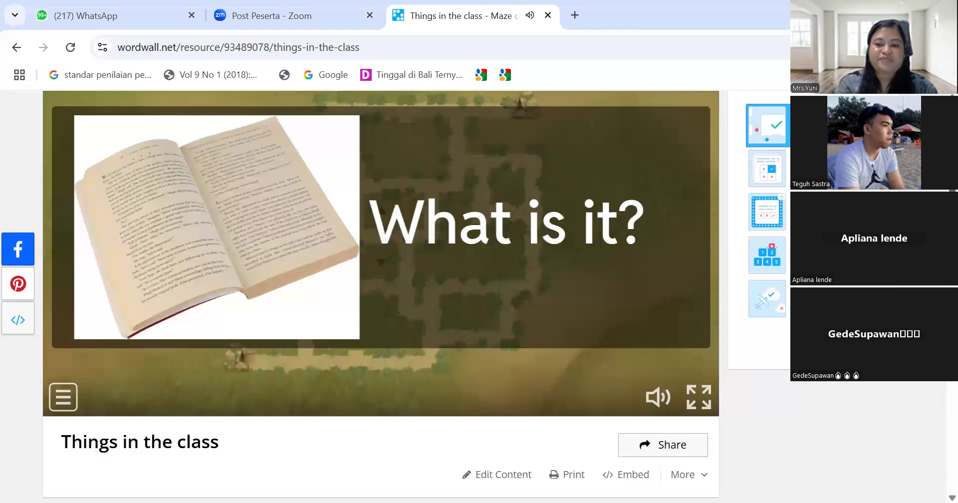
scroll(704, 210, "down", 4)
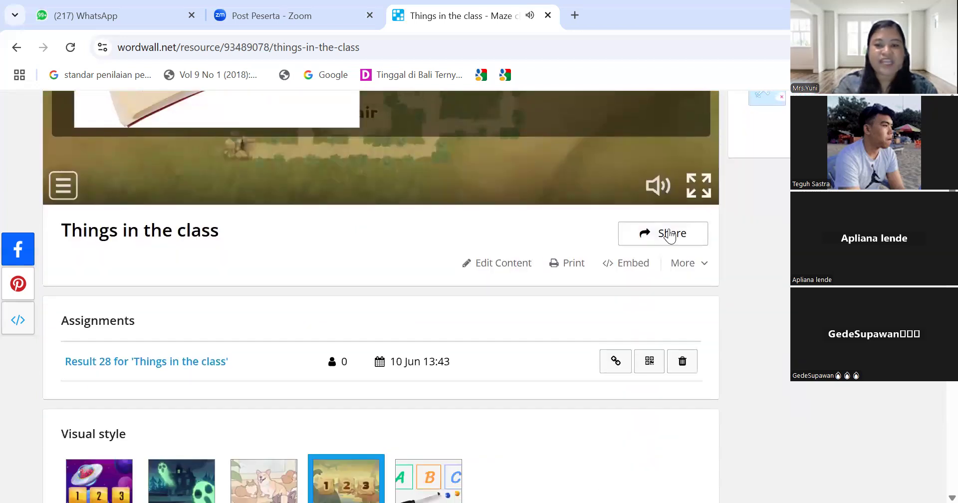
left_click(670, 234)
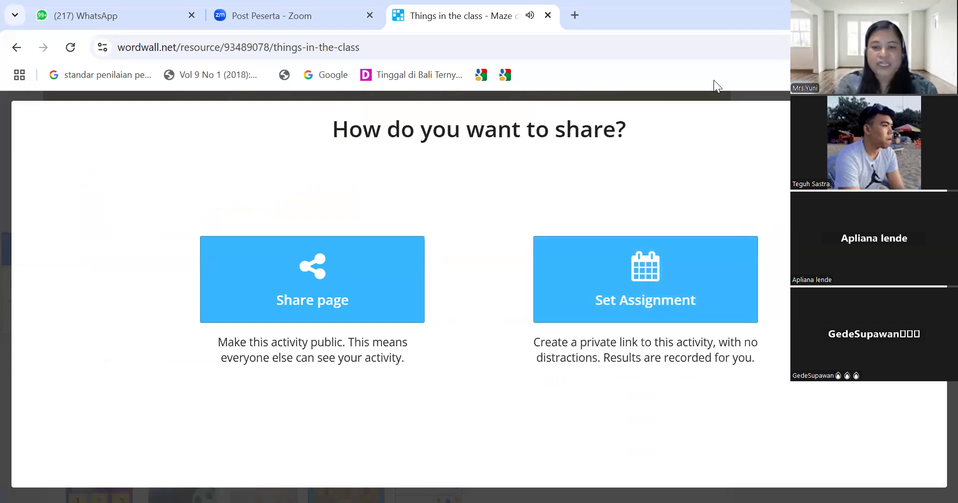
left_click(643, 290)
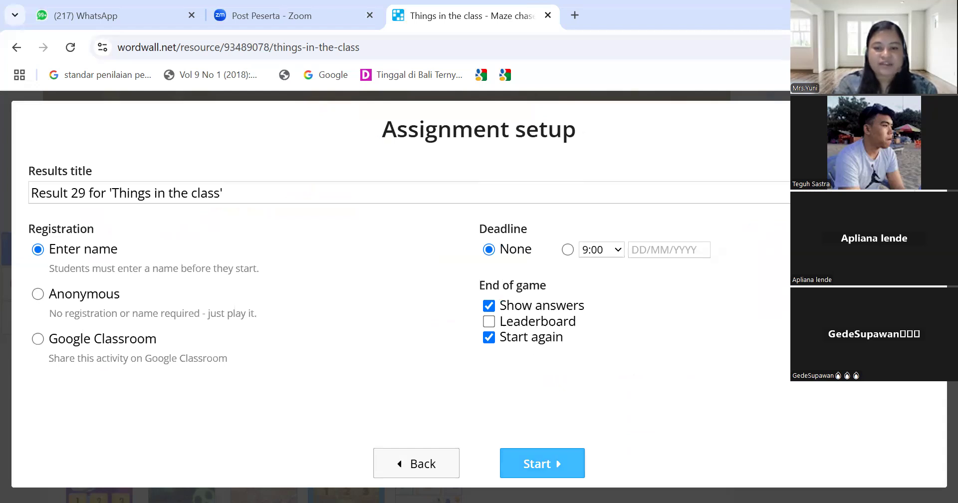
left_click(543, 463)
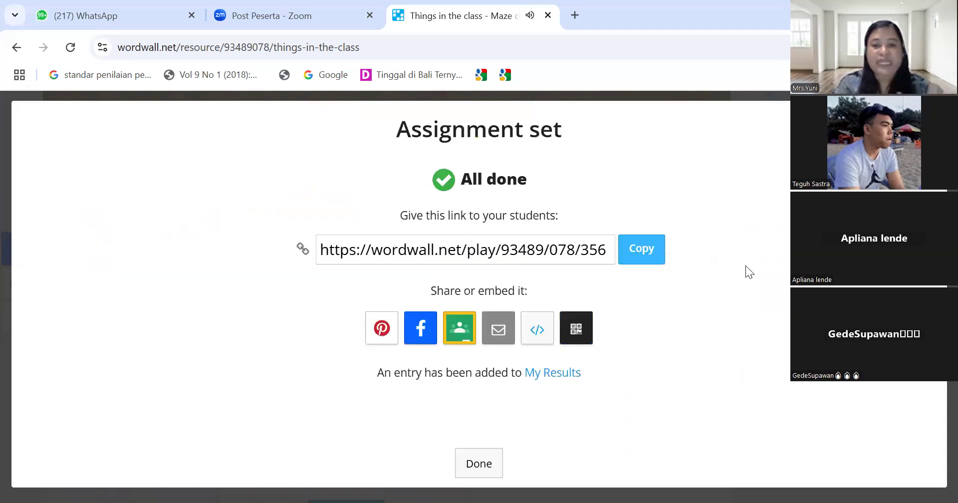
- Copy the Things in the class assignment link and send it to the ELE VI TEYL group in WhatsApp
left_click(648, 259)
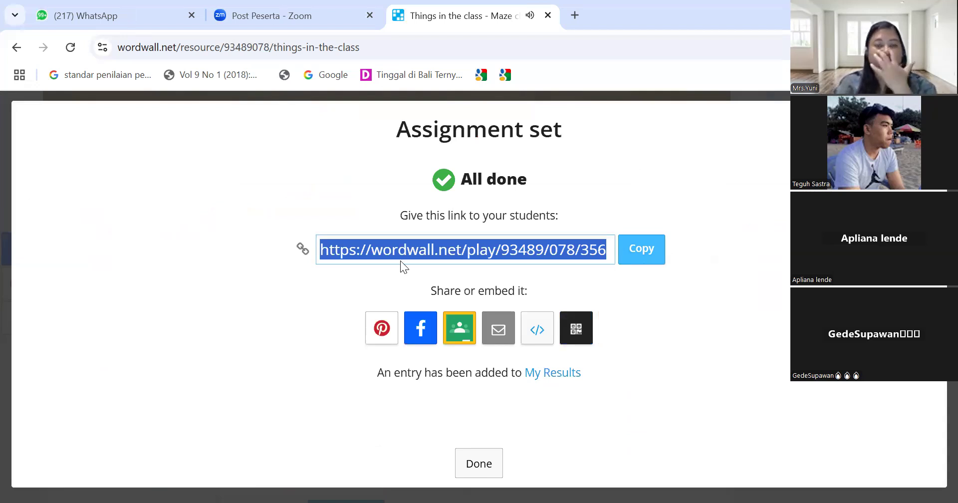
left_click(84, 16)
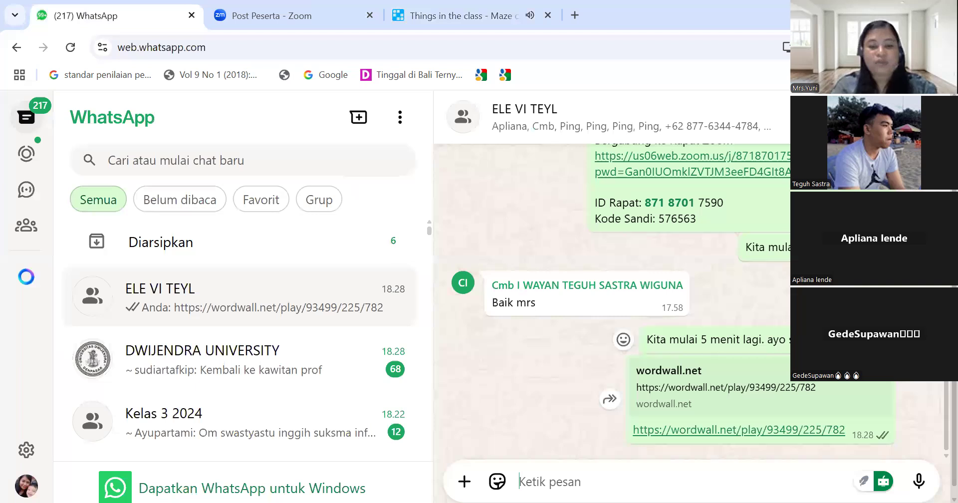
key("ctrl+v")
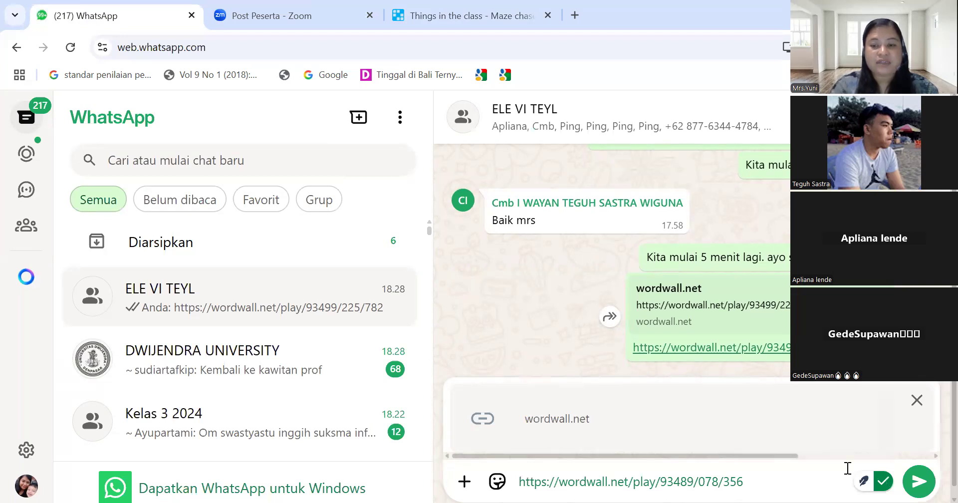
left_click(933, 481)
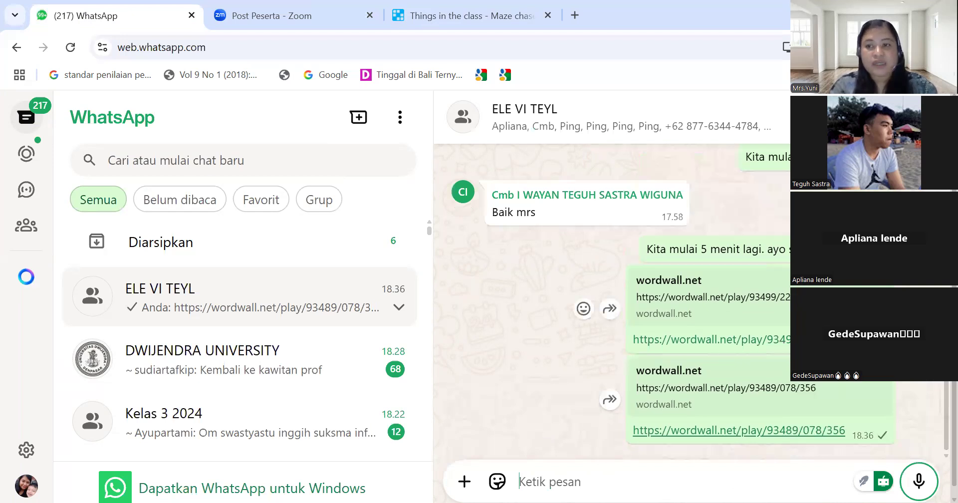
- Switch back to Wordwall and open the My Activities page
left_click(464, 16)
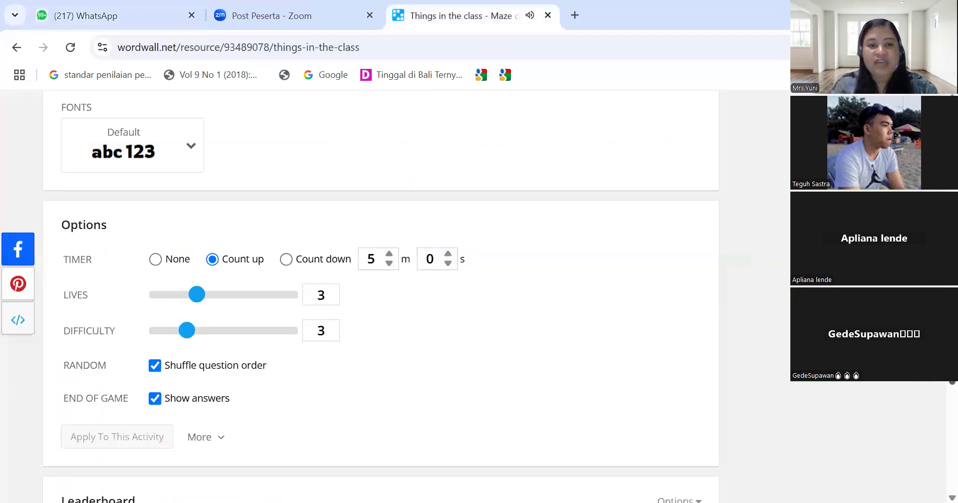
scroll(380, 296, "up", 10)
scroll(381, 297, "up", 2)
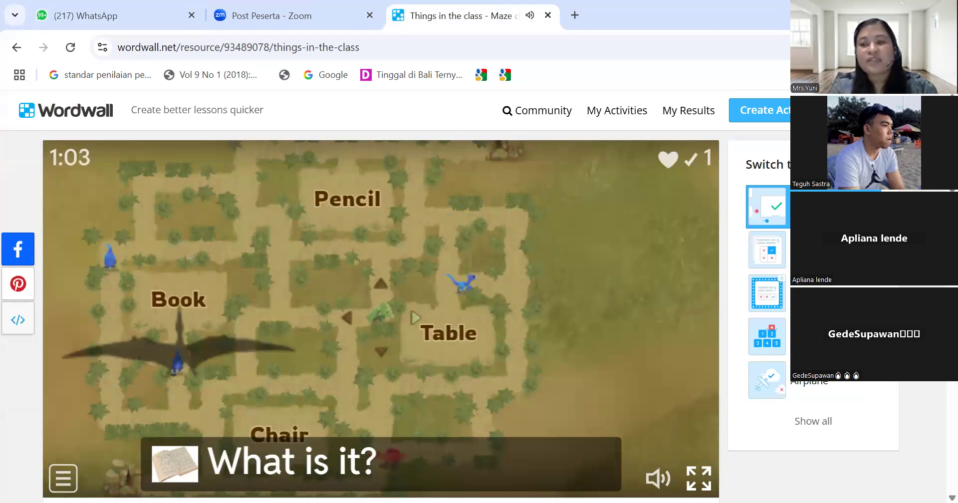
scroll(381, 297, "down", 1)
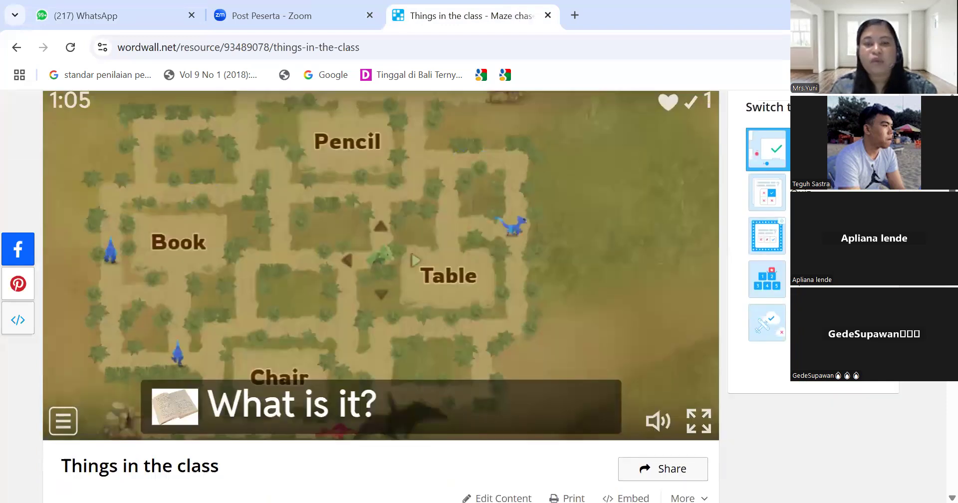
scroll(381, 297, "up", 1)
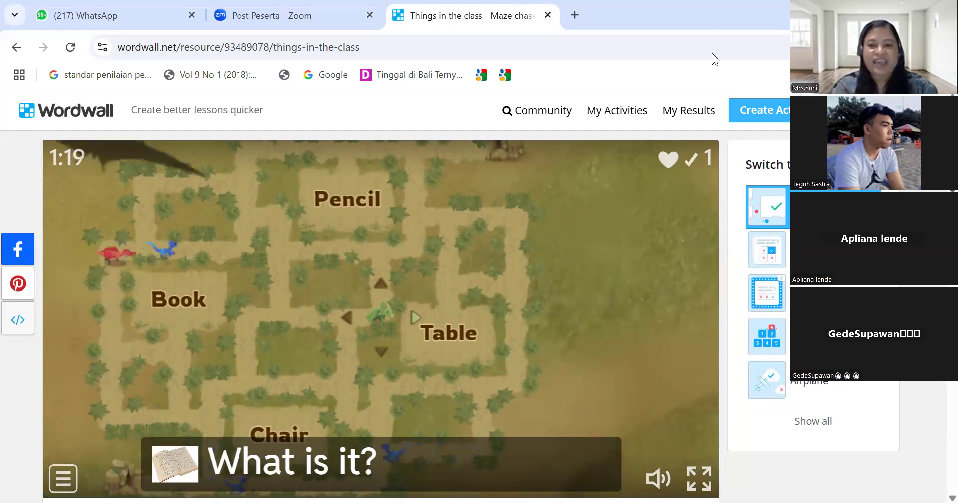
left_click(621, 123)
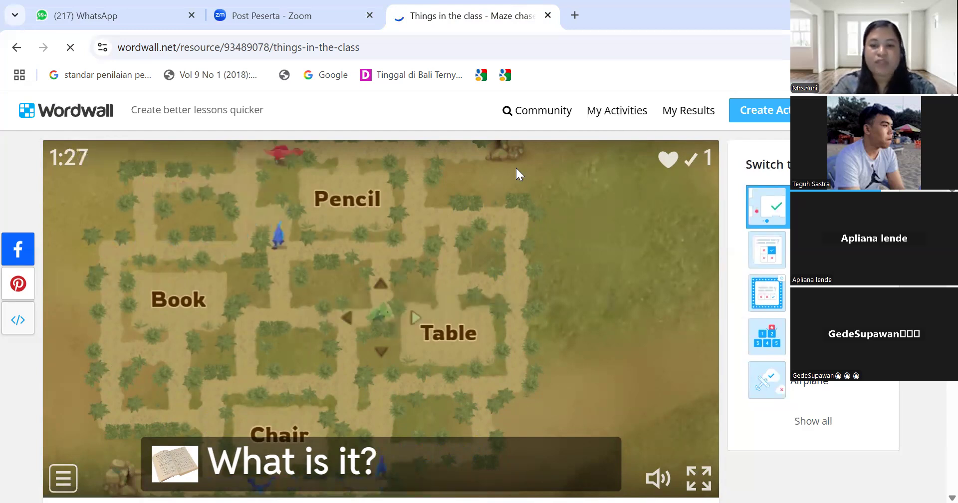
left_click(601, 118)
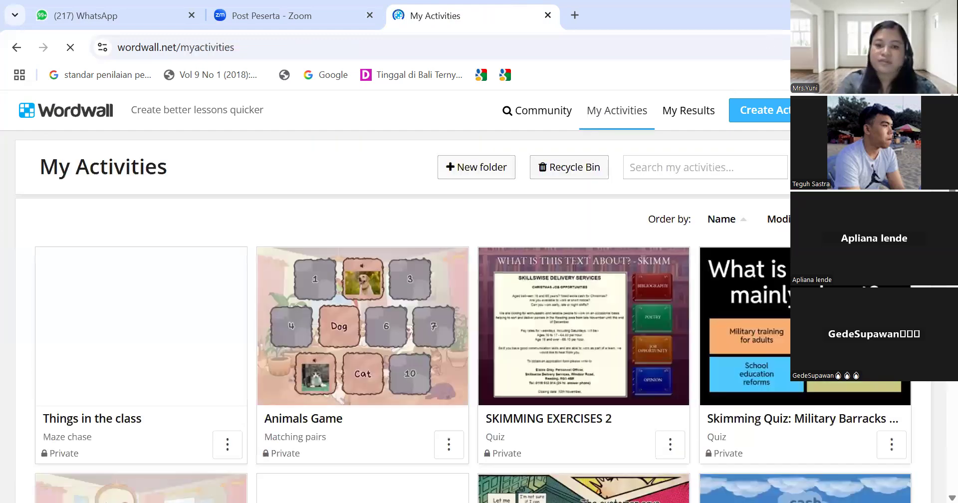
- Look through the saved games and quizzes on the My Activities page
scroll(394, 300, "down", 6)
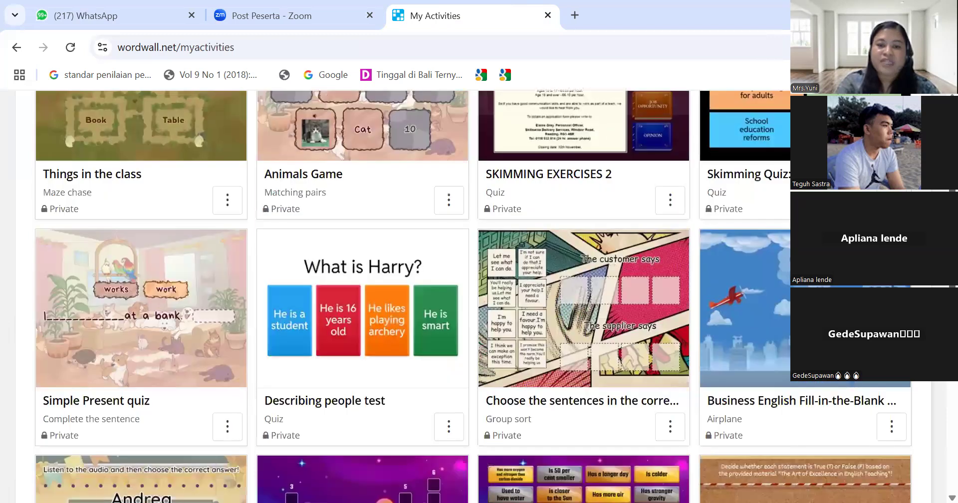
scroll(394, 299, "up", 3)
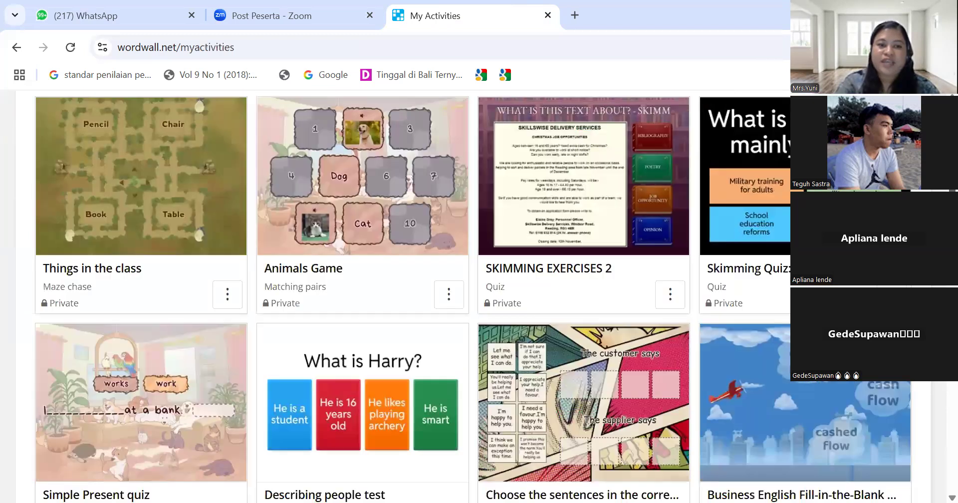
scroll(395, 299, "up", 1)
scroll(394, 299, "down", 1)
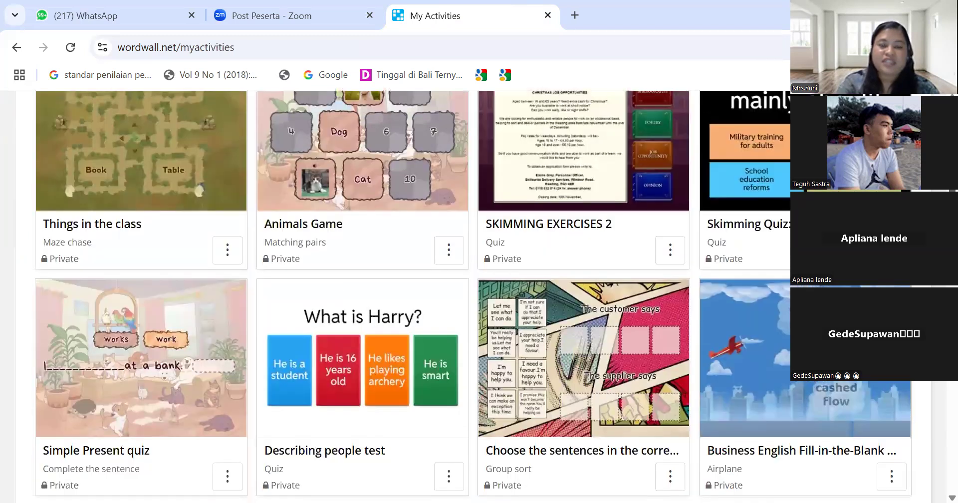
scroll(394, 300, "up", 1)
scroll(394, 300, "up", 1)
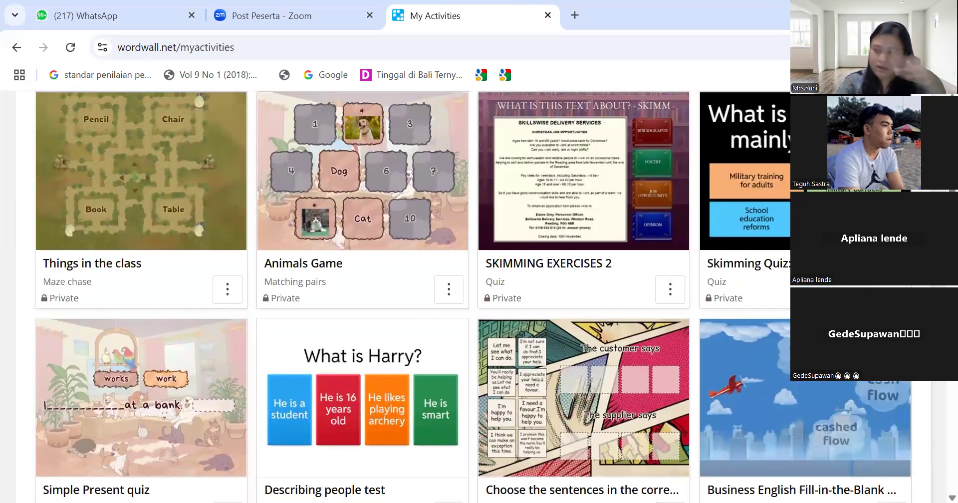
scroll(394, 300, "down", 1)
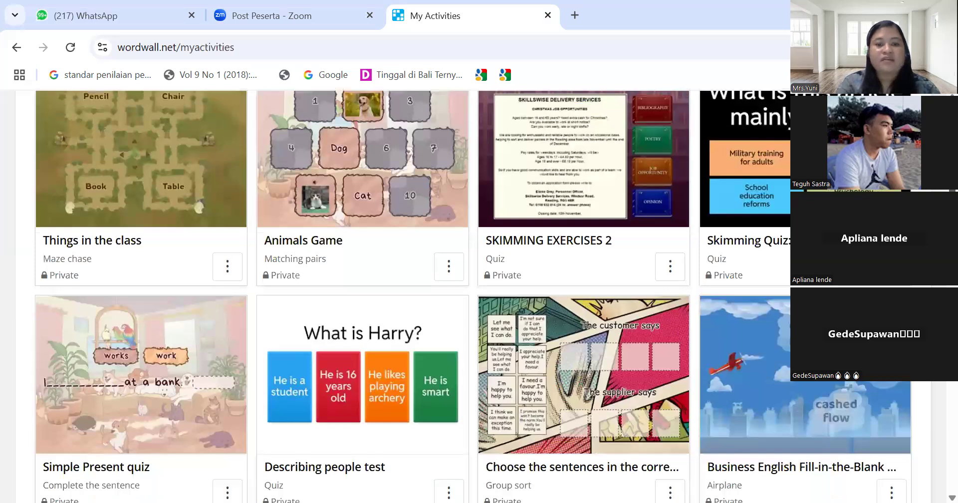
scroll(415, 232, "down", 1)
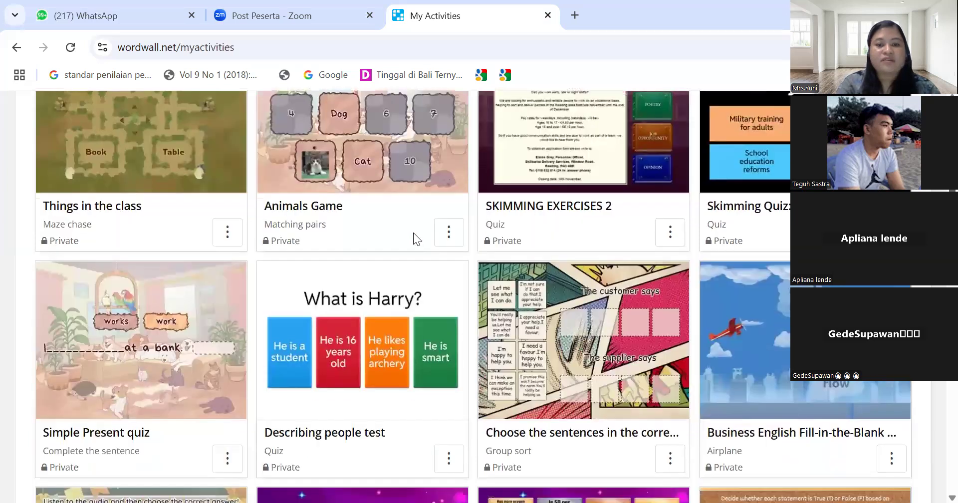
- Set Animals Game as an assignment with name entry, no deadline, and Show answers and Start again enabled at the end of the game
left_click(449, 235)
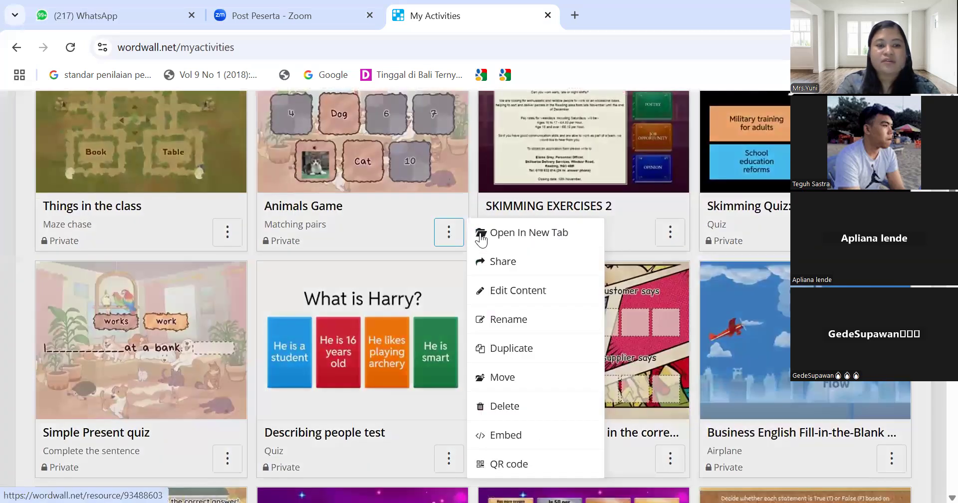
left_click(501, 264)
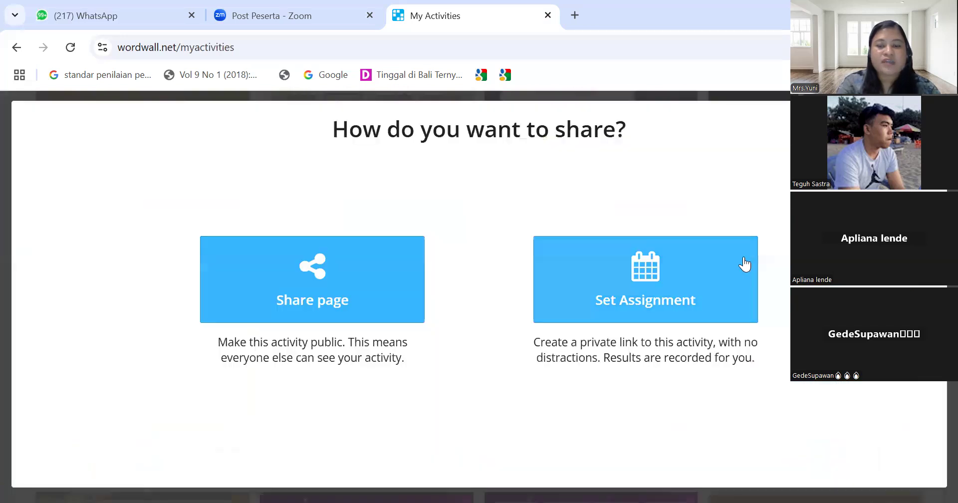
left_click(650, 292)
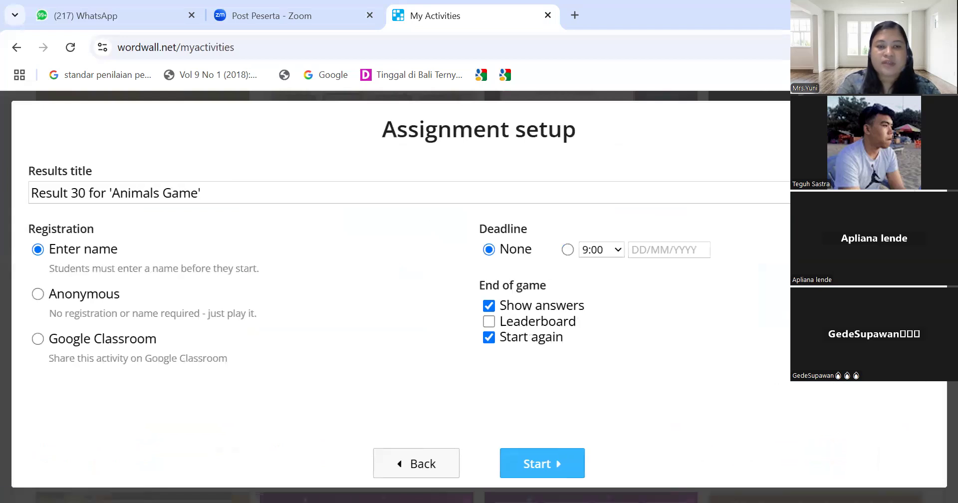
left_click(542, 463)
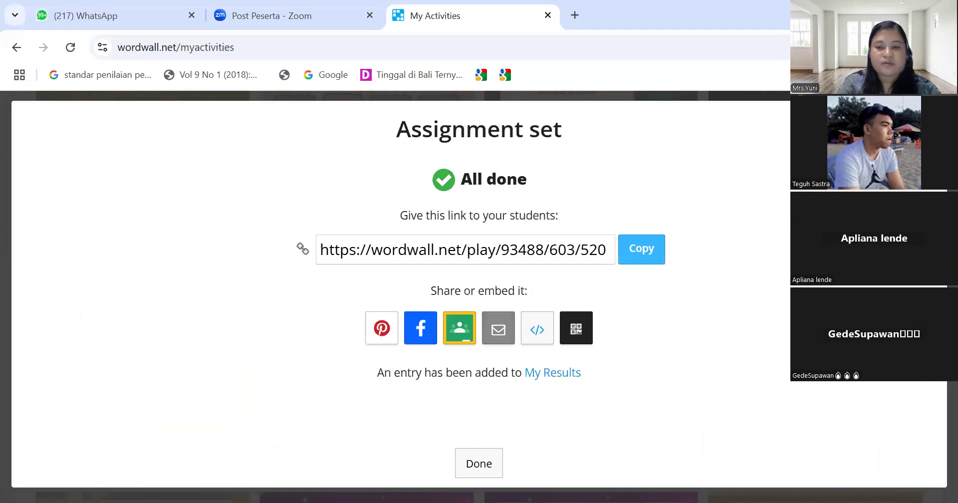
- Copy the Animals Game assignment link and send it to the ELE VI TEYL group in WhatsApp
left_click(646, 247)
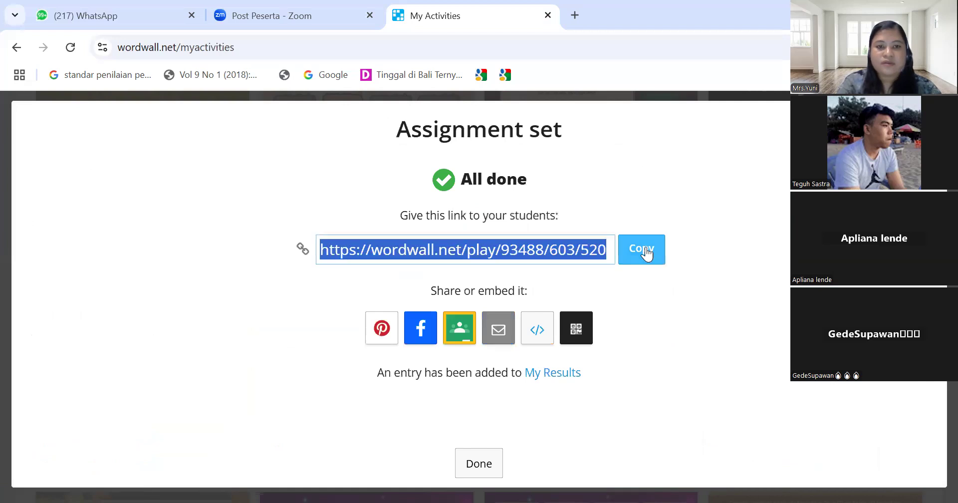
left_click(109, 18)
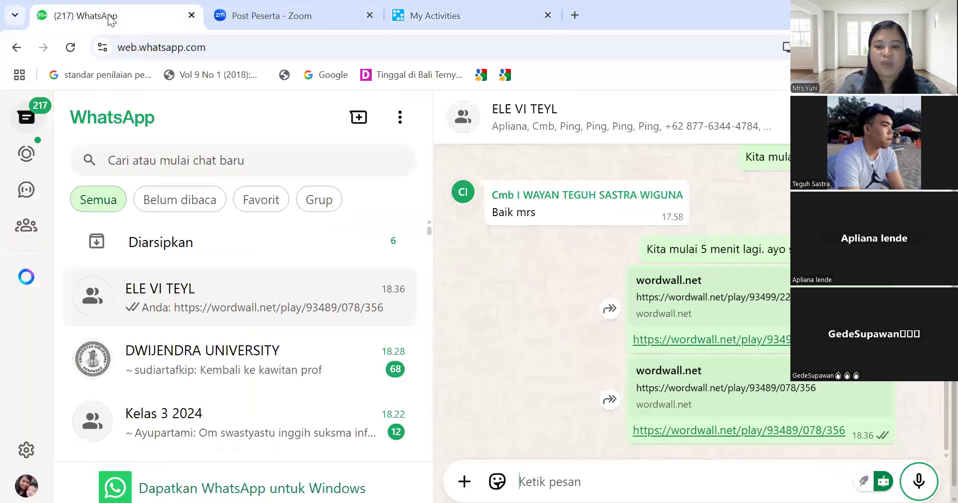
key("ctrl+v")
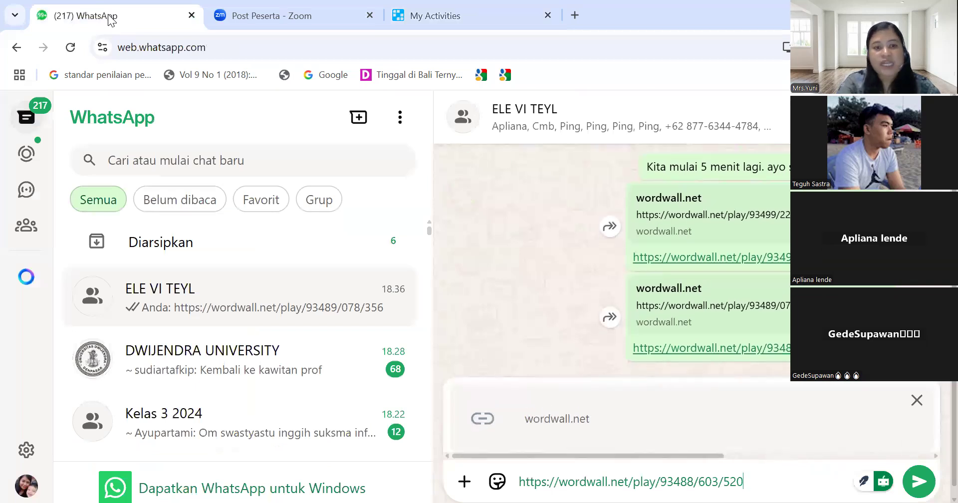
key("Return")
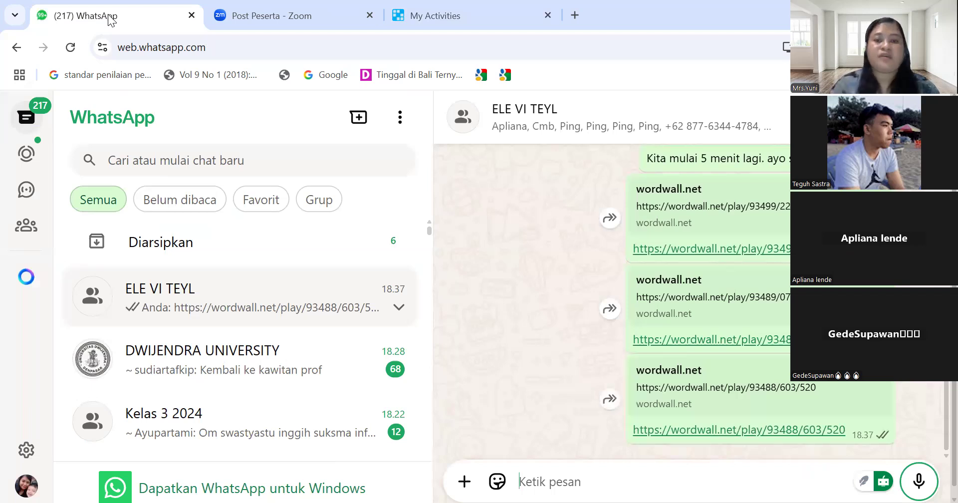
- Switch back to Wordwall and close the Assignment set dialog to return to the My Activities list
left_click(447, 16)
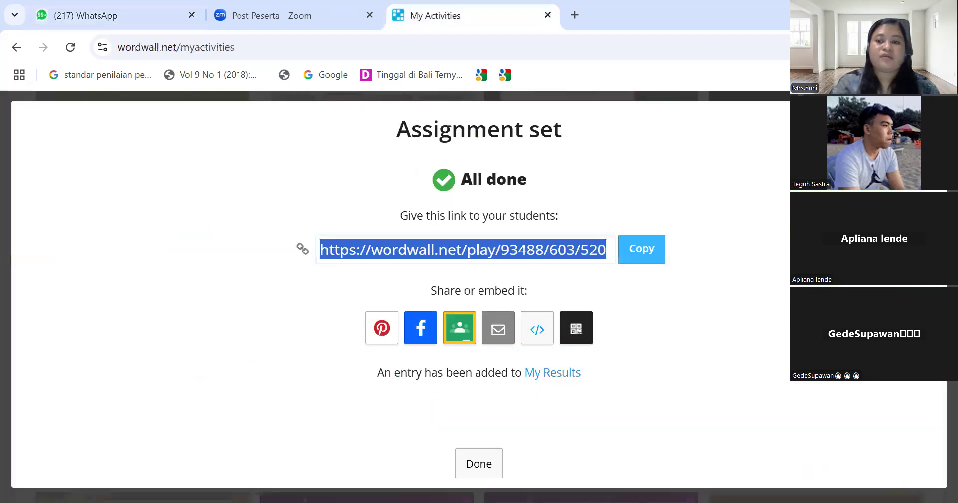
left_click(930, 118)
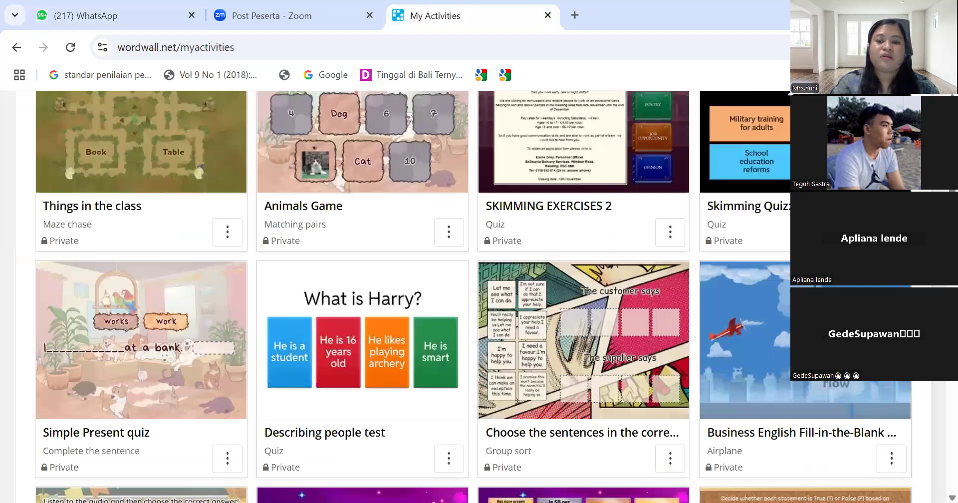
scroll(473, 297, "up", 4)
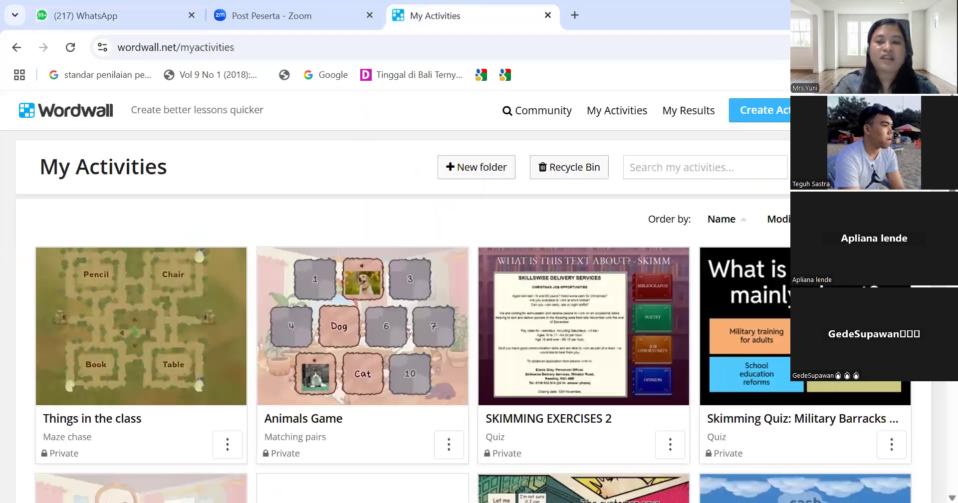